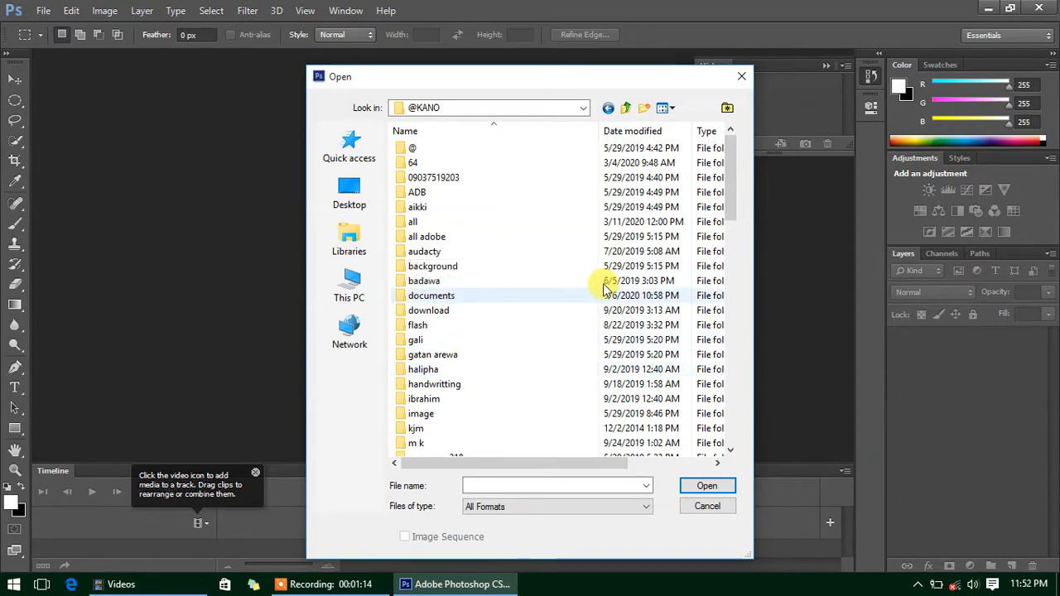
- Browse into the sharuu folder and show its files as extra large thumbnails
left_click_drag(733, 189, 733, 276)
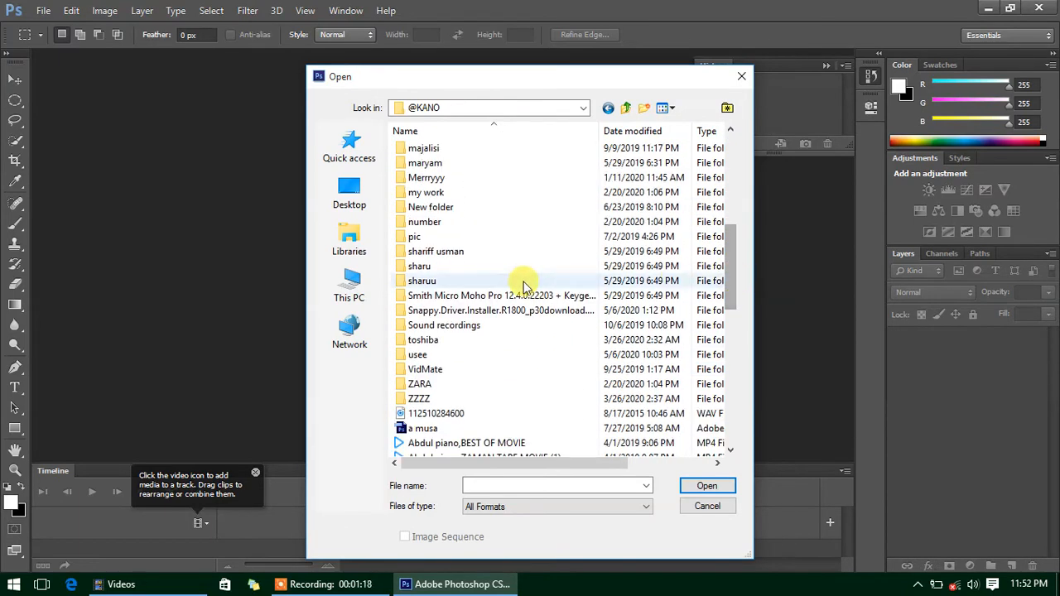
left_click(426, 282)
double_click(431, 283)
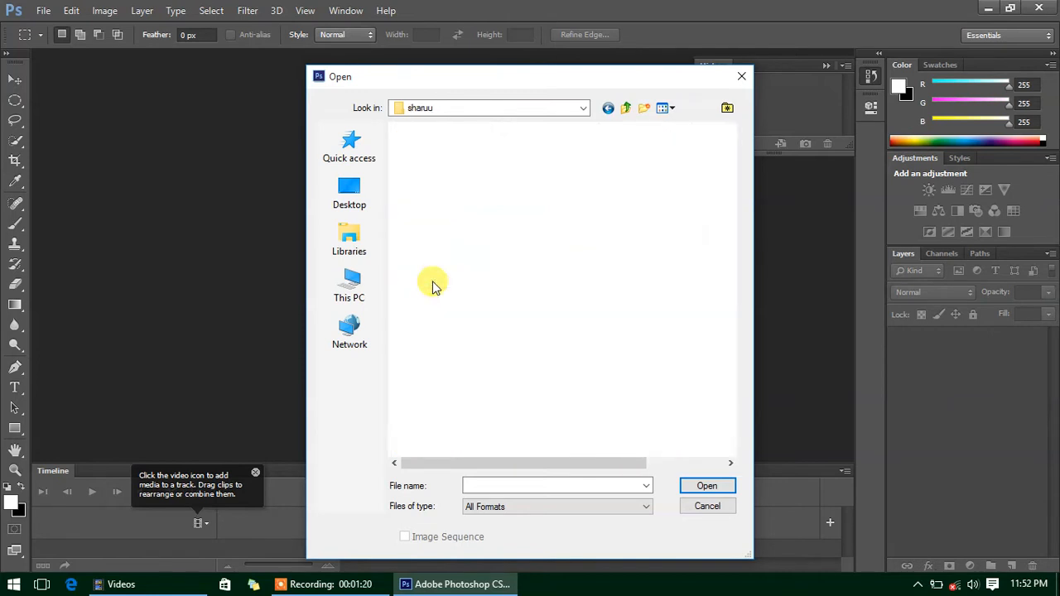
right_click(441, 331)
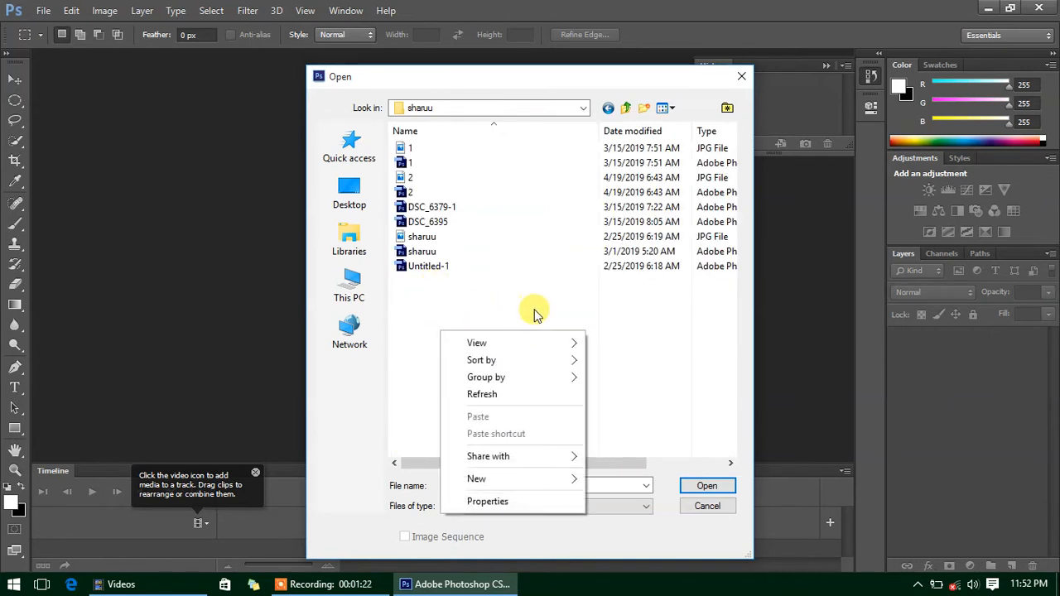
mouse_move(556, 340)
left_click(611, 342)
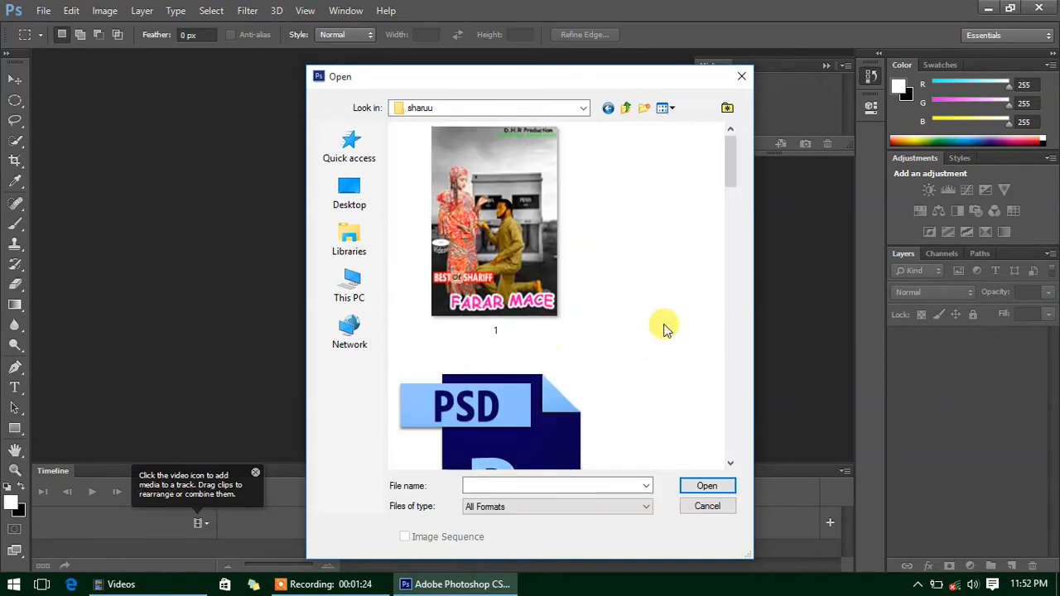
left_click_drag(728, 178, 732, 450)
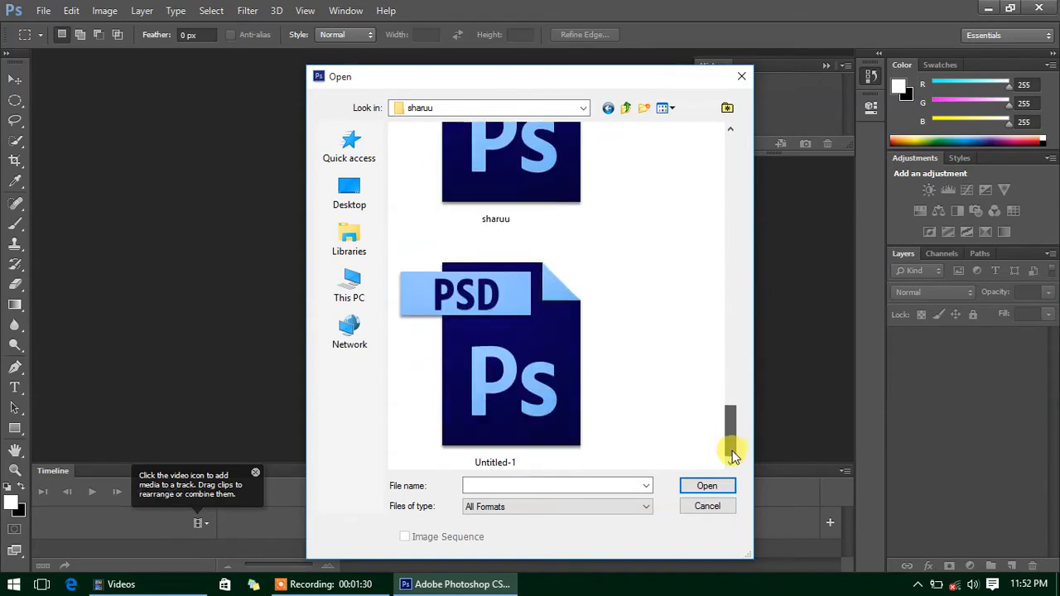
left_click(608, 108)
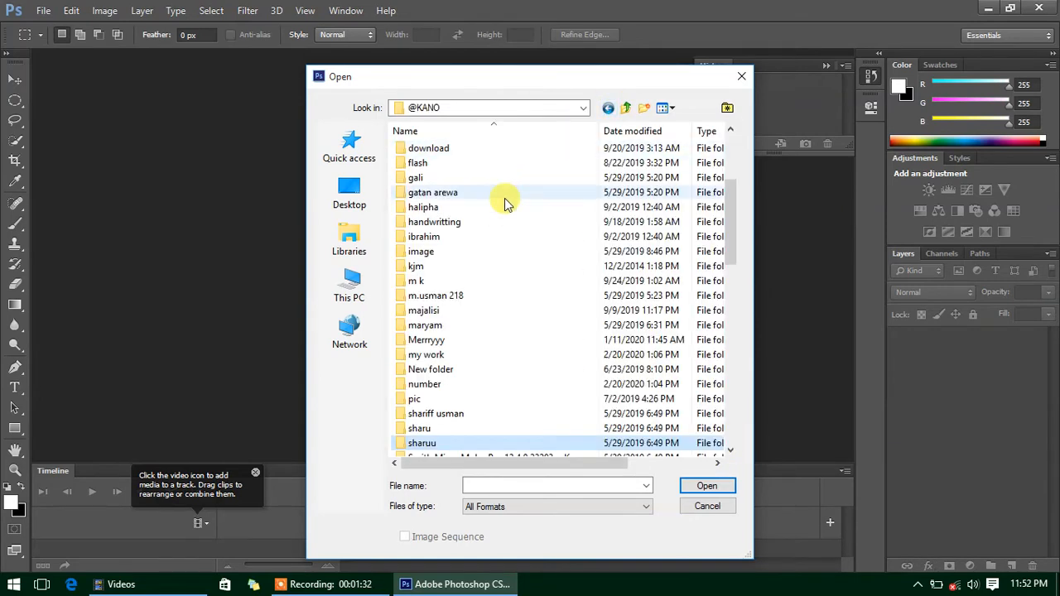
double_click(417, 428)
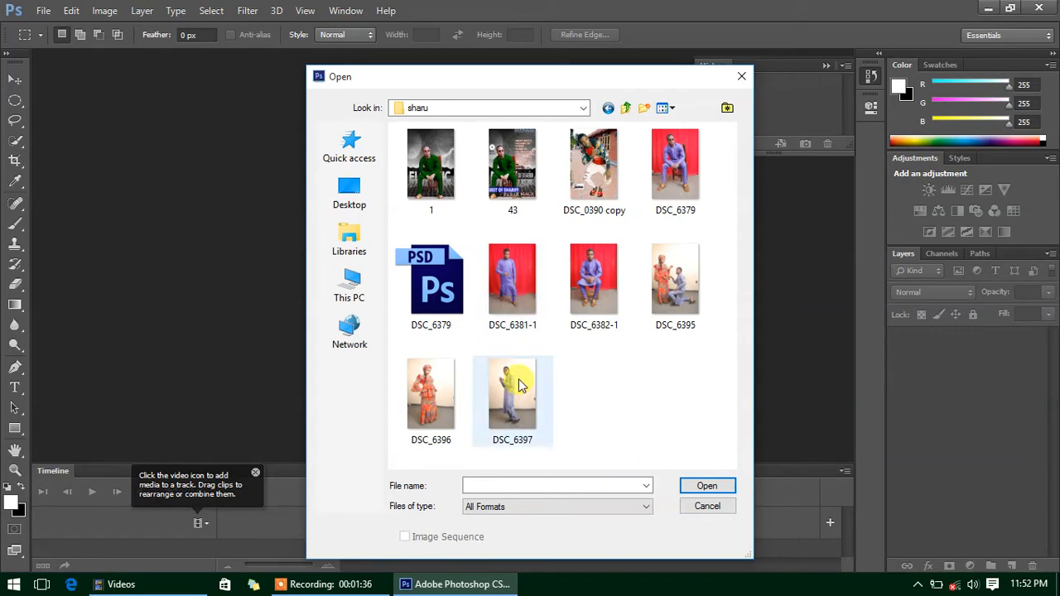
left_click(522, 406)
left_click(514, 315)
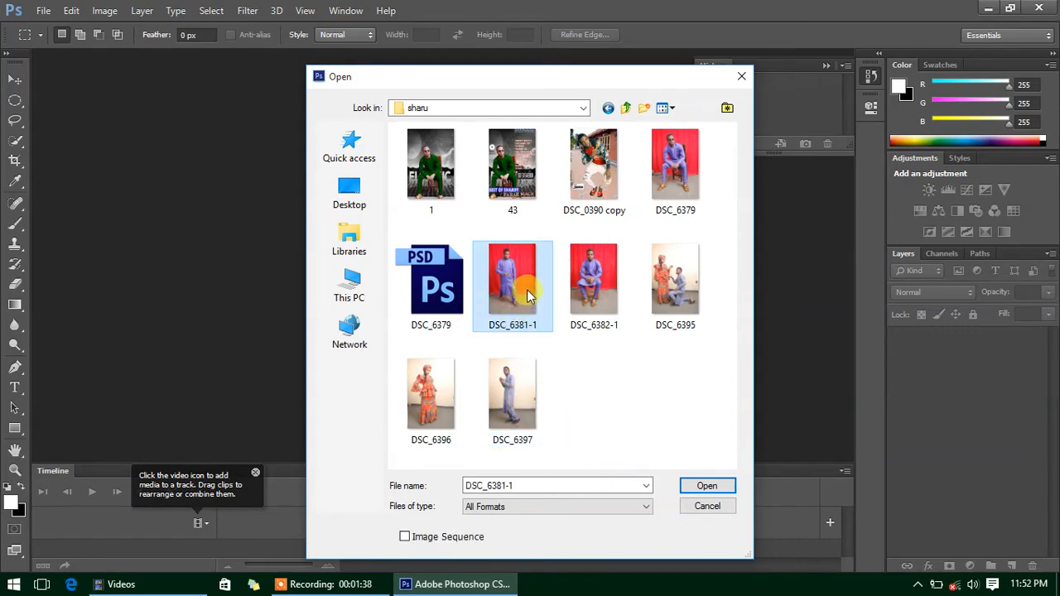
double_click(528, 286)
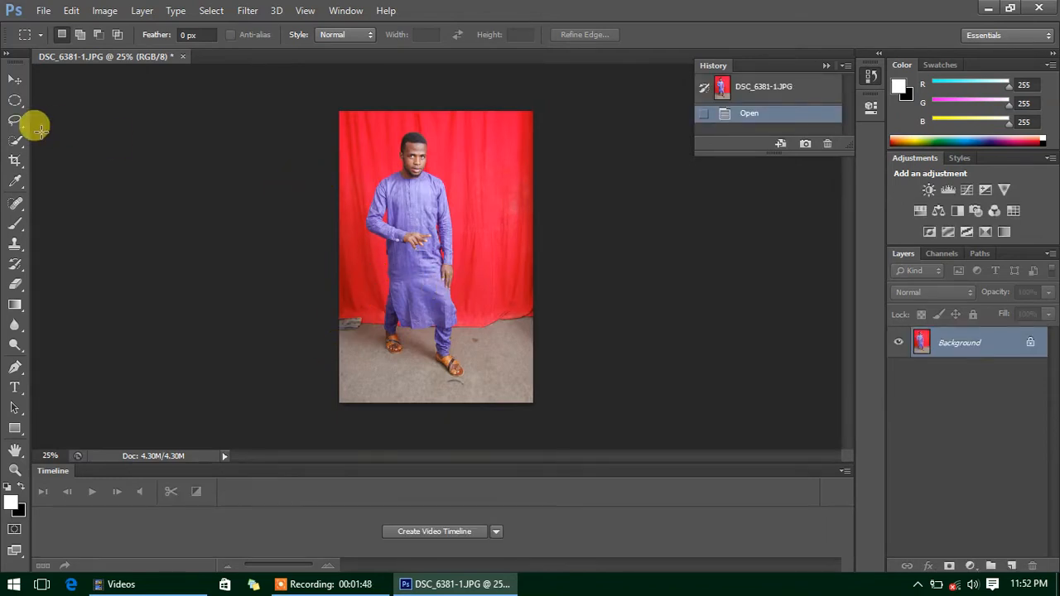
- Choose the Polygonal Lasso Tool from the lasso flyout and open the Window menu
left_click(15, 79)
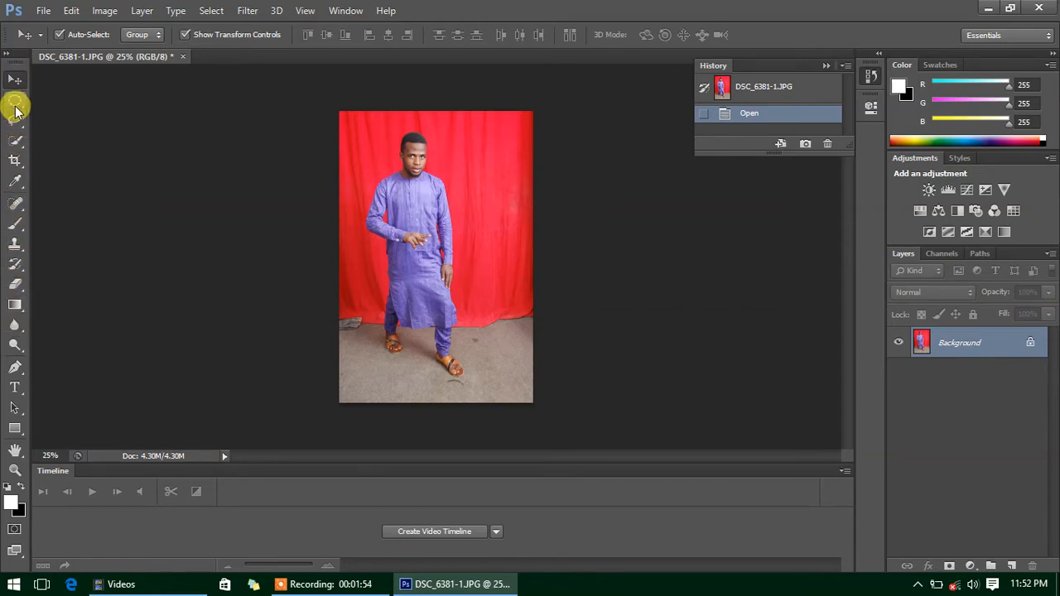
left_click(16, 105)
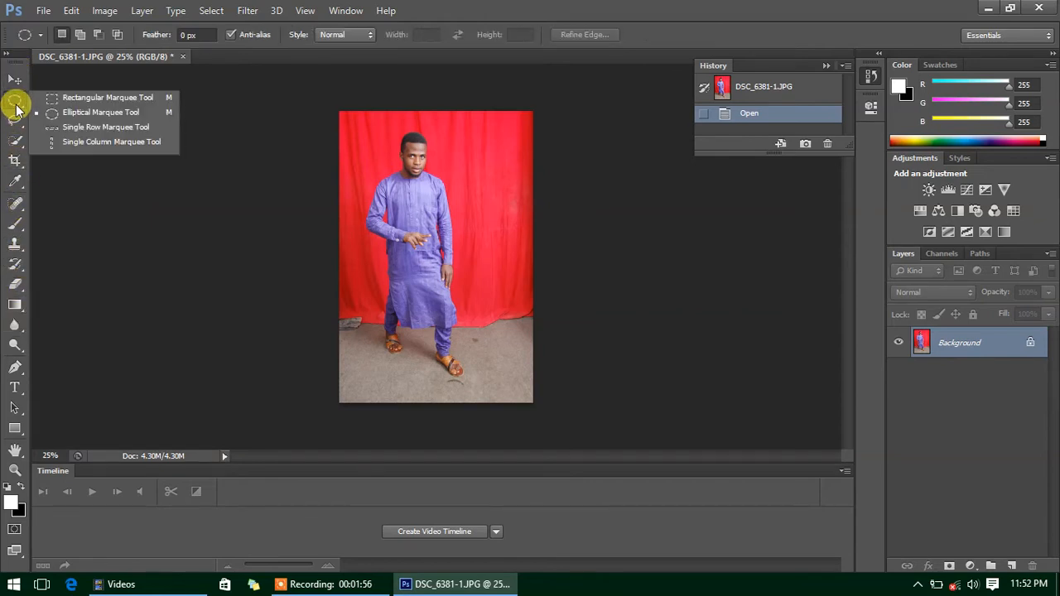
left_click(15, 120)
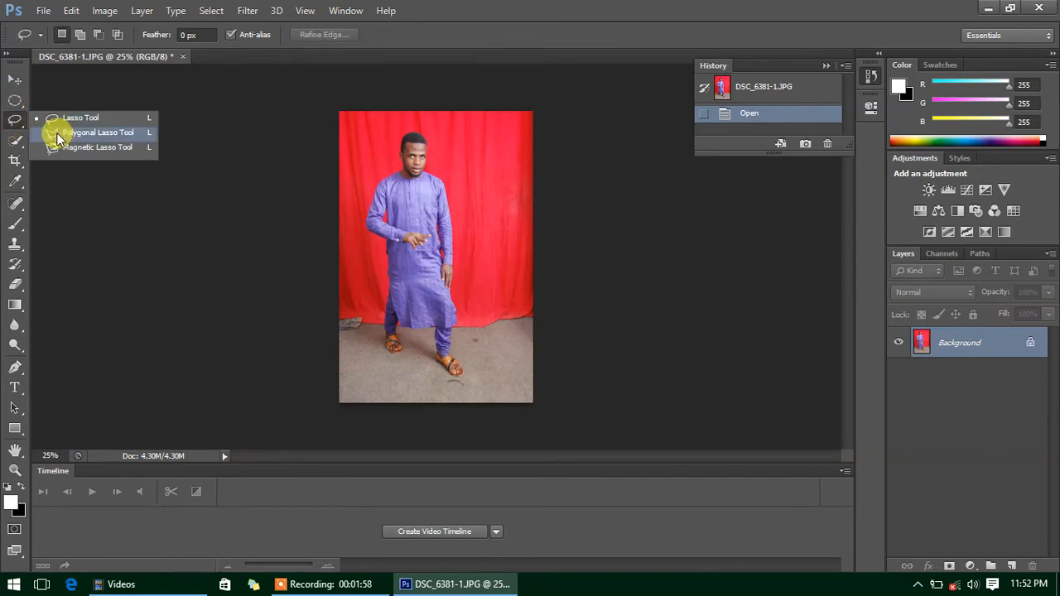
left_click(58, 135)
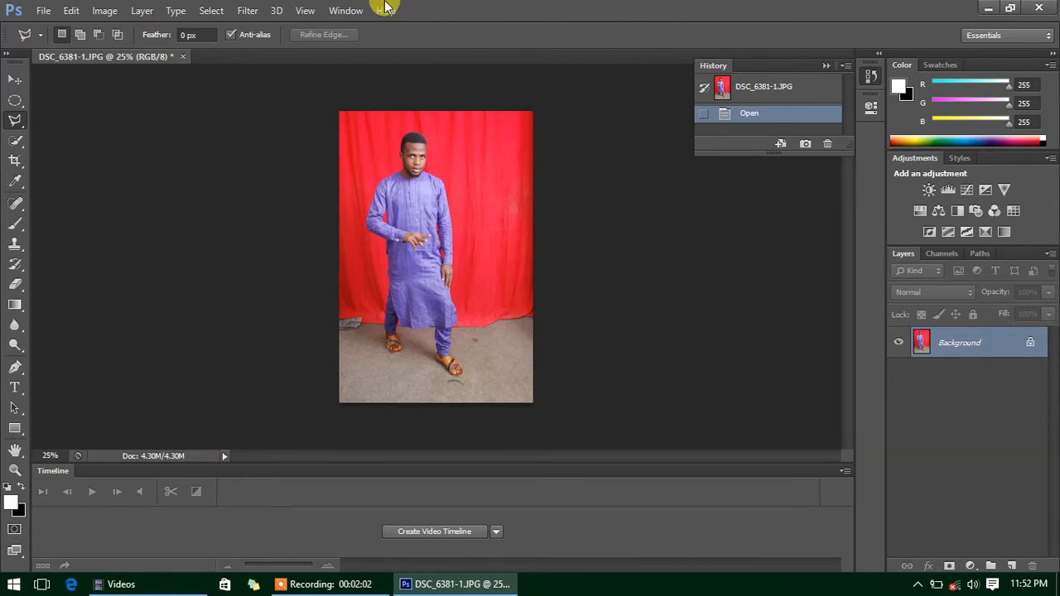
left_click(344, 12)
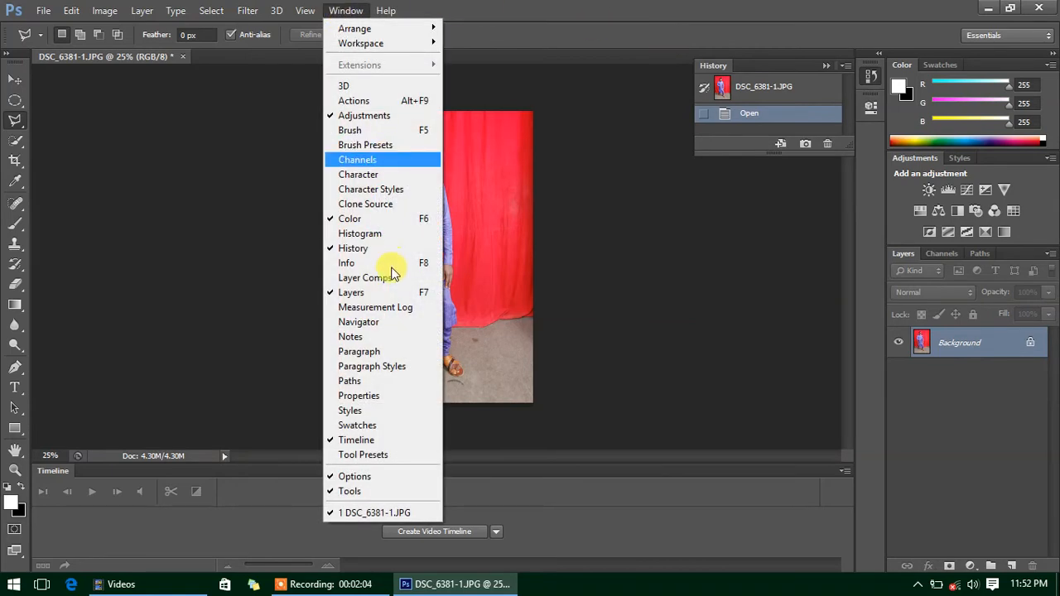
- Show the Navigator panel, zoom to 66.67%, and dismiss the no-pixels-selected warning
left_click(358, 322)
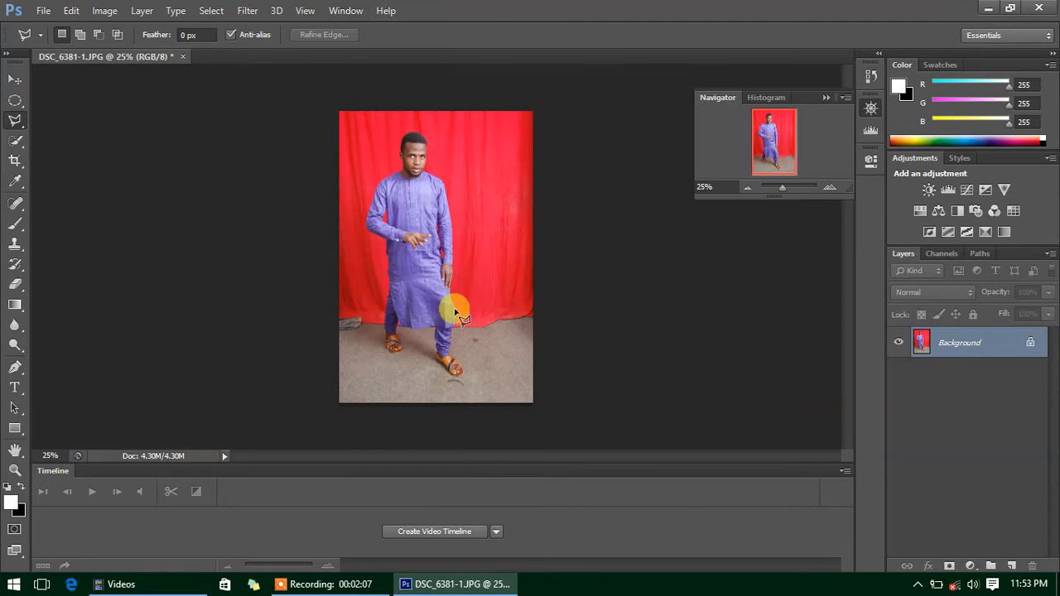
left_click(830, 188)
left_click(829, 188)
left_click(828, 188)
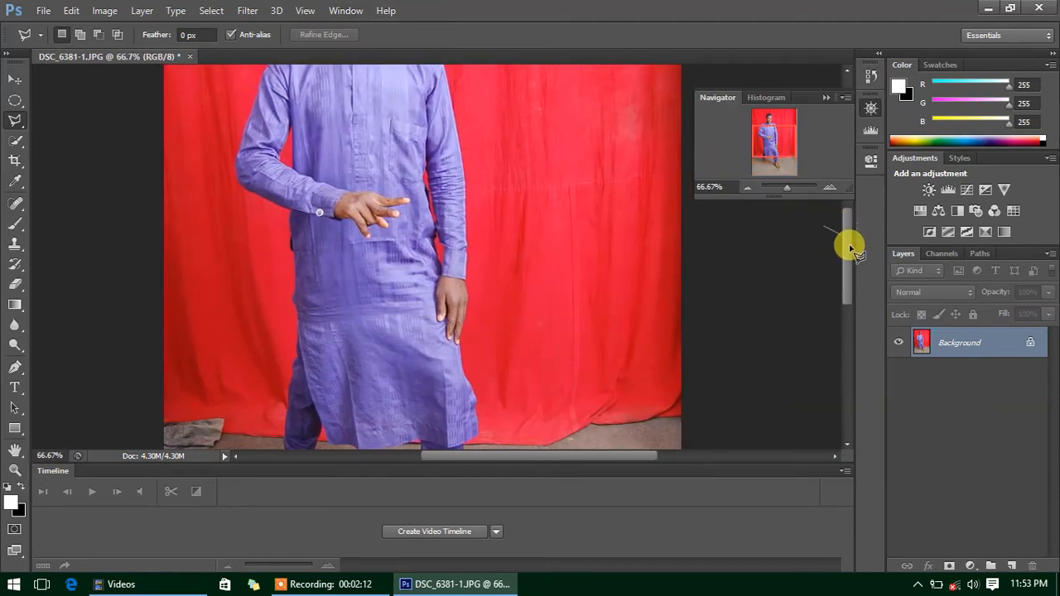
double_click(786, 230)
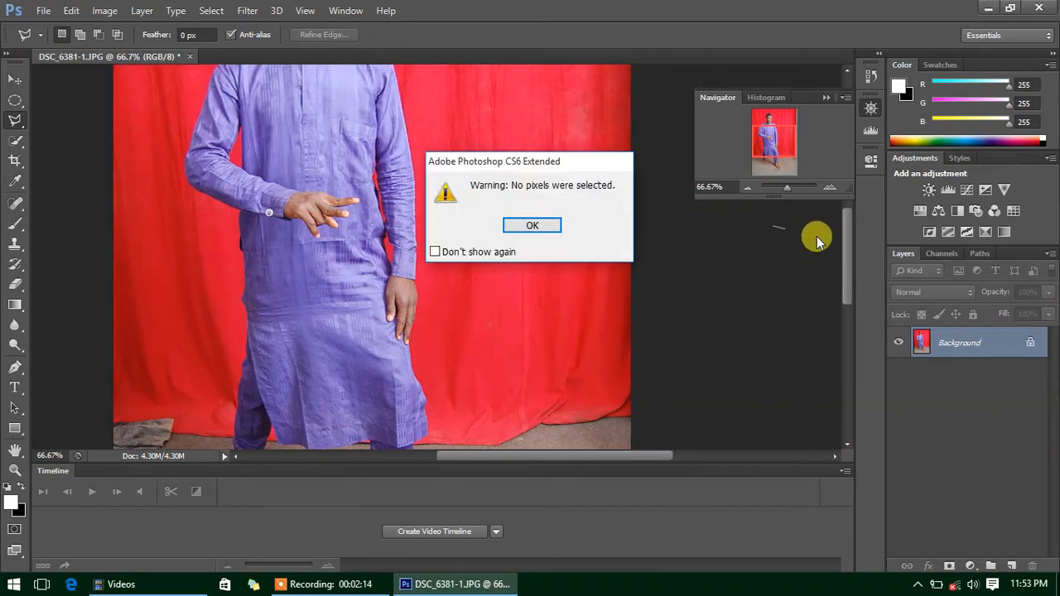
key("Return")
left_click_drag(841, 258, 840, 206)
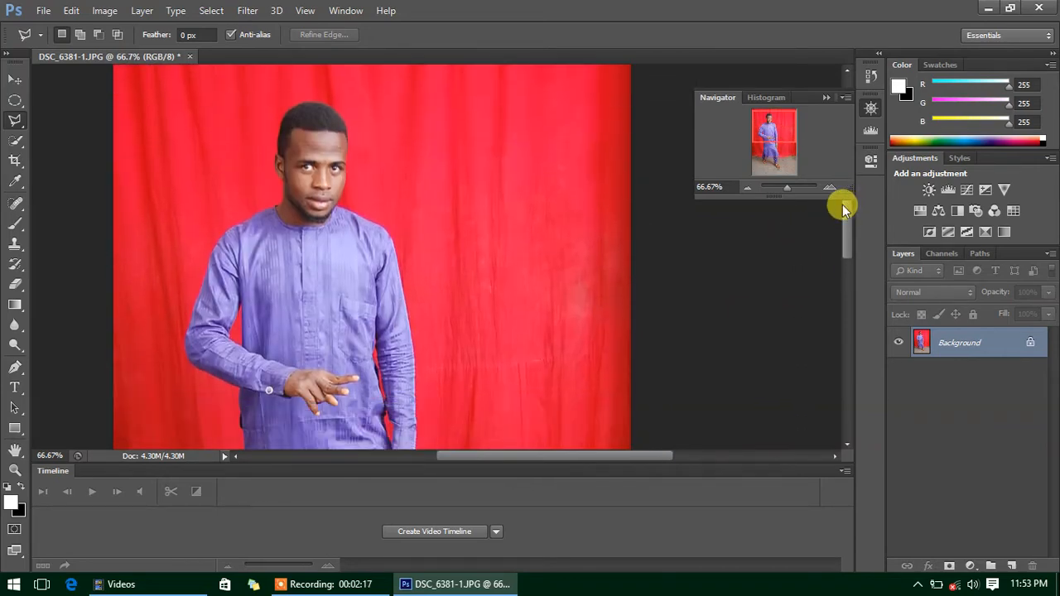
- Draw a rectangular marquee around the man and invert it with Select Inverse
left_click(15, 101)
left_click(60, 97)
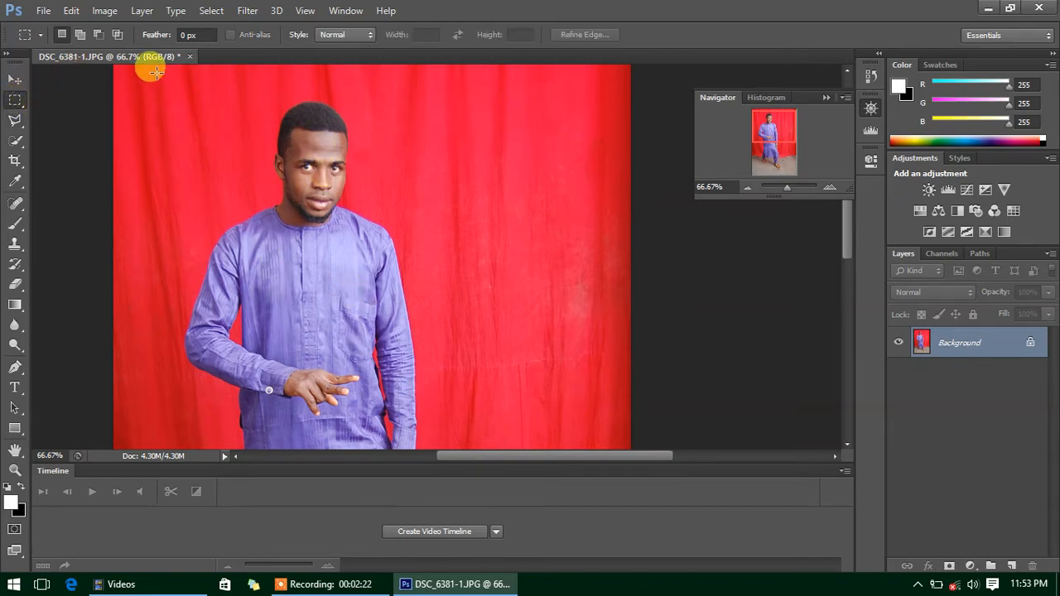
left_click_drag(151, 71, 462, 445)
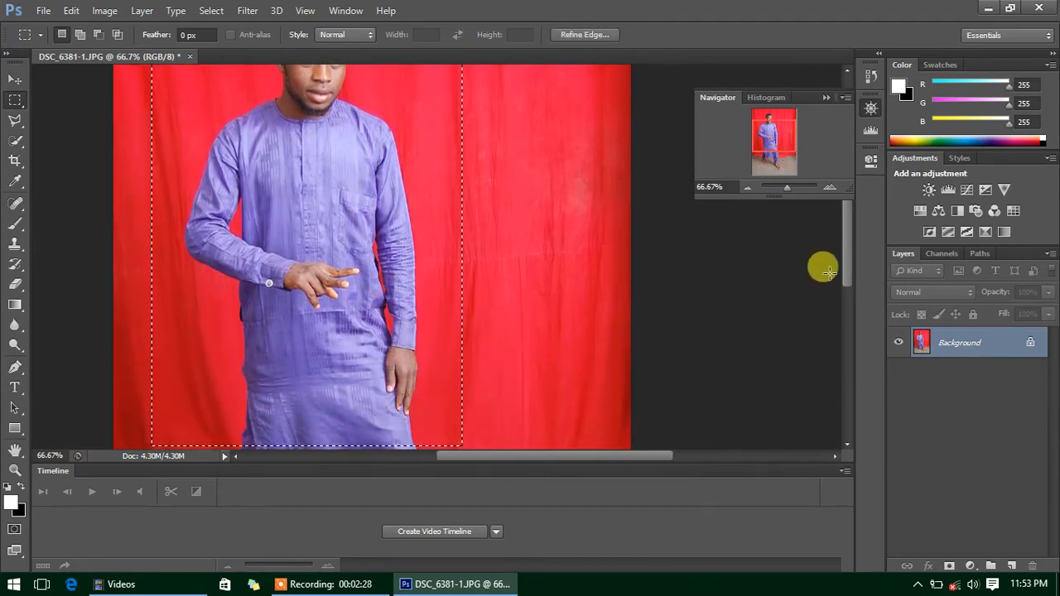
left_click_drag(848, 269, 848, 239)
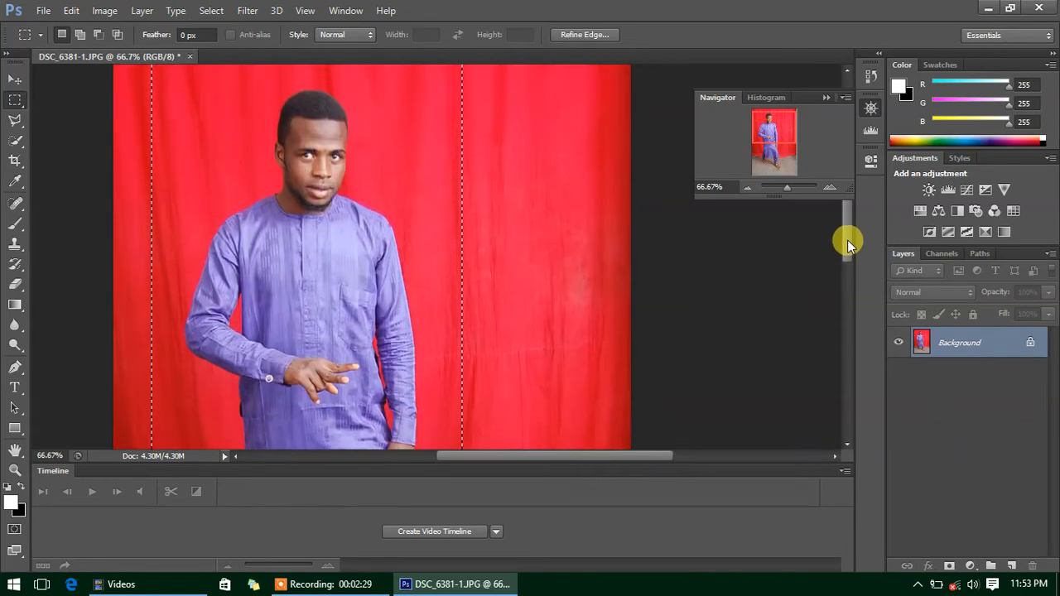
right_click(331, 203)
left_click(382, 231)
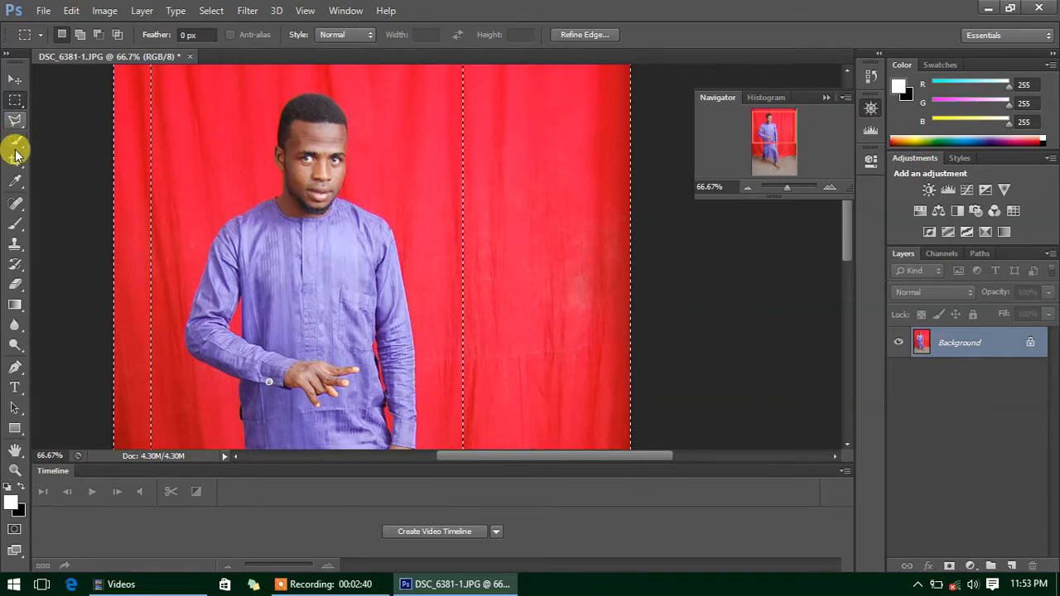
- Pick the Eraser and enlarge its brush to 182 px
left_click(16, 281)
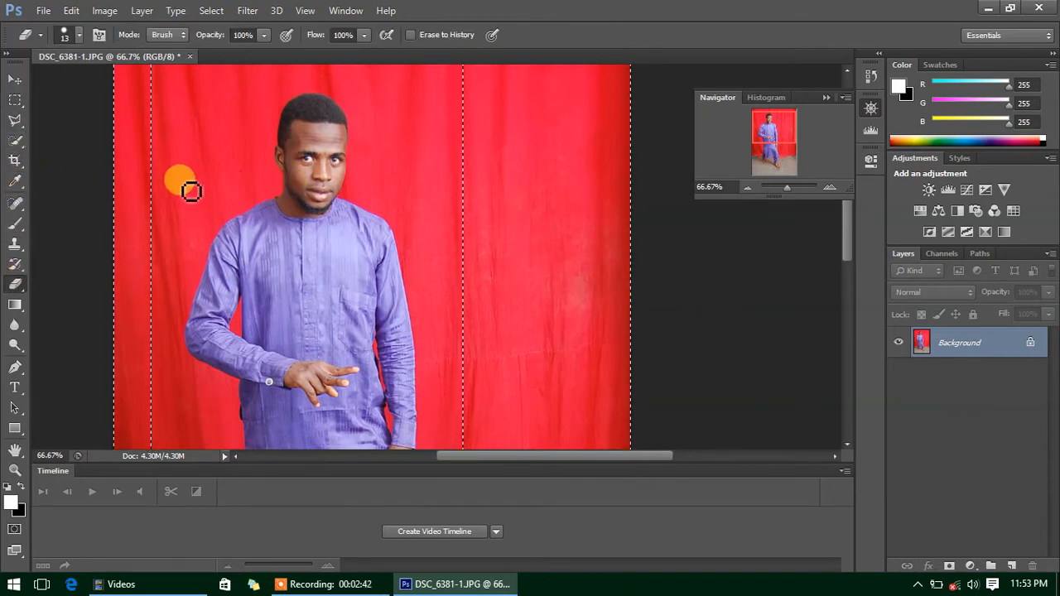
right_click(481, 204)
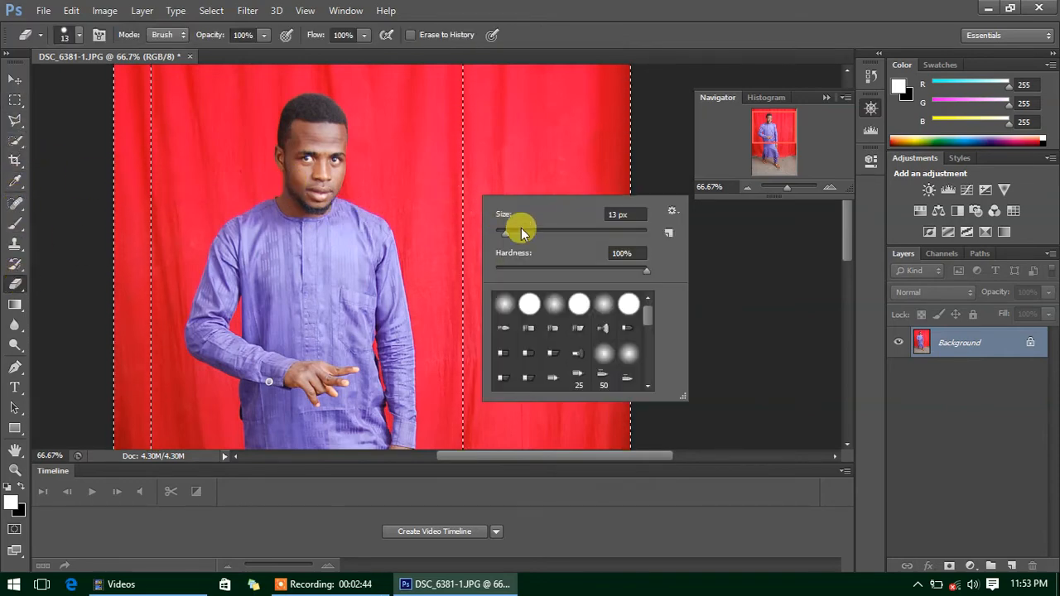
left_click_drag(467, 92, 469, 137)
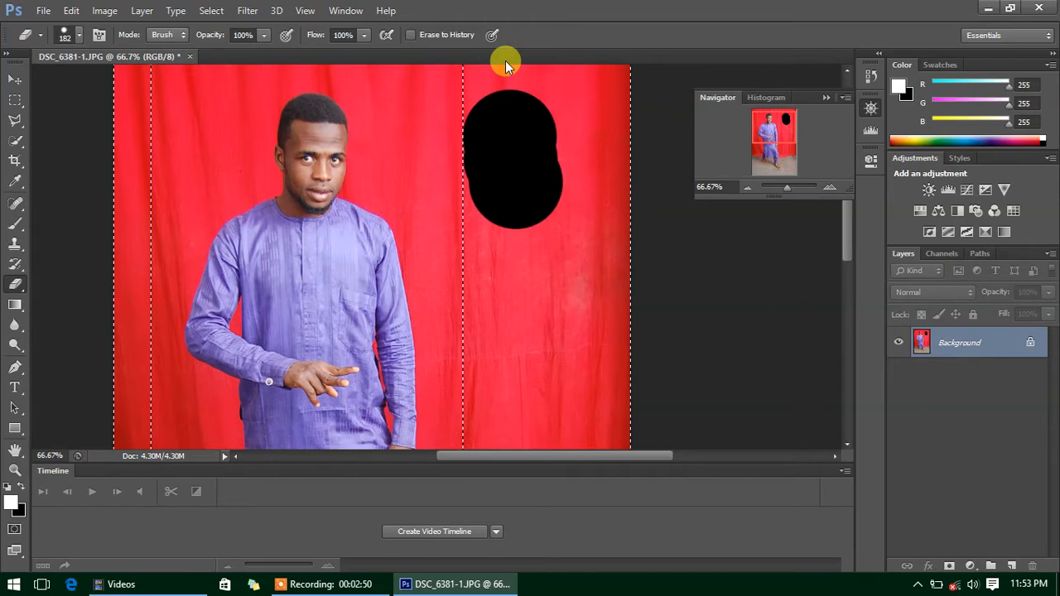
- Revert in History to before the eraser stroke and start converting the Background layer
left_click(866, 79)
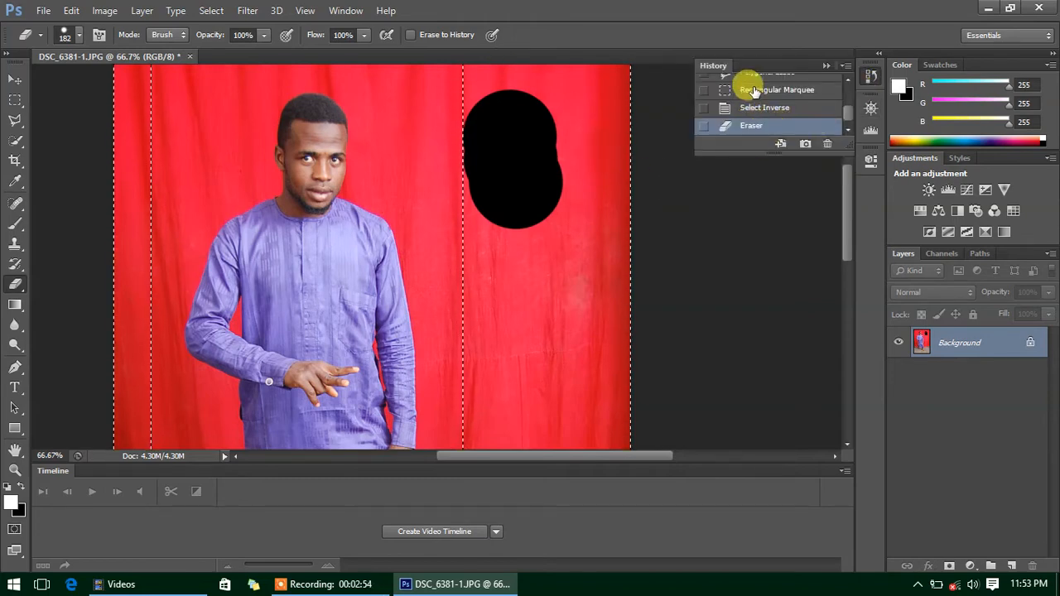
left_click(752, 109)
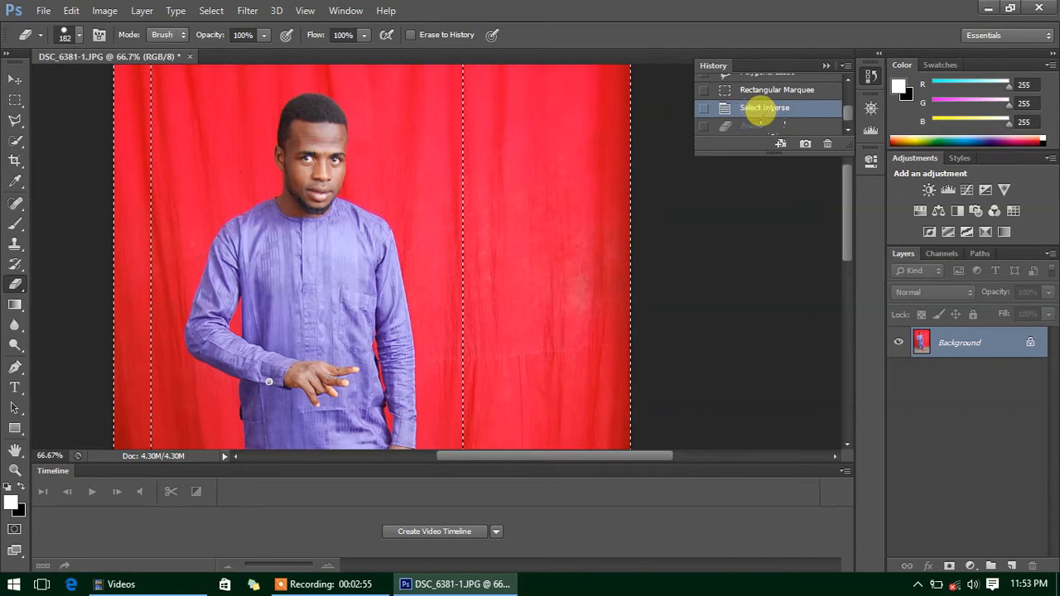
double_click(959, 342)
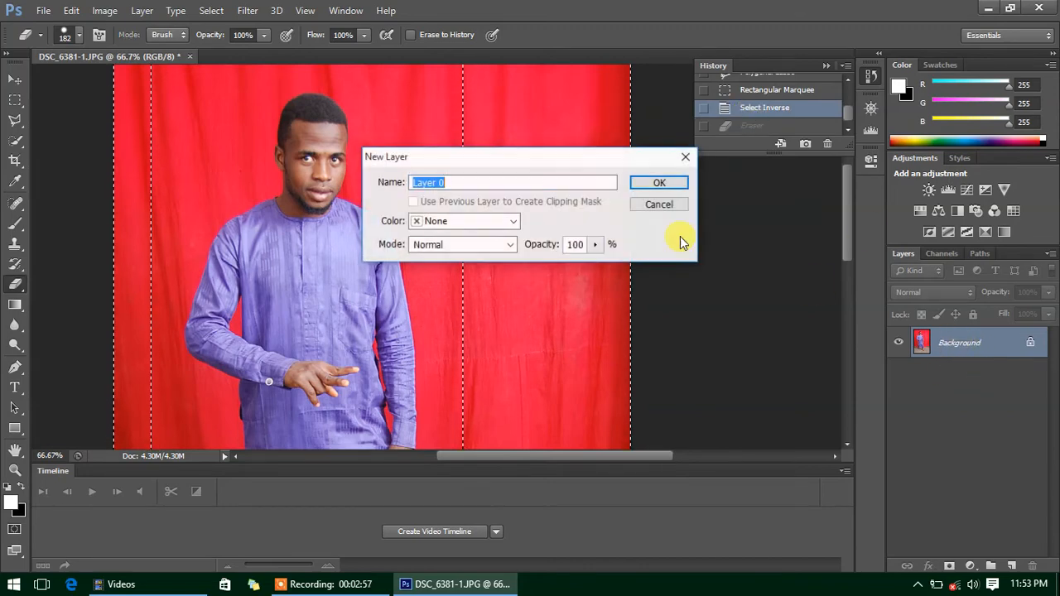
- Confirm Layer 0 and erase the red backdrop to the right of the man
left_click(675, 185)
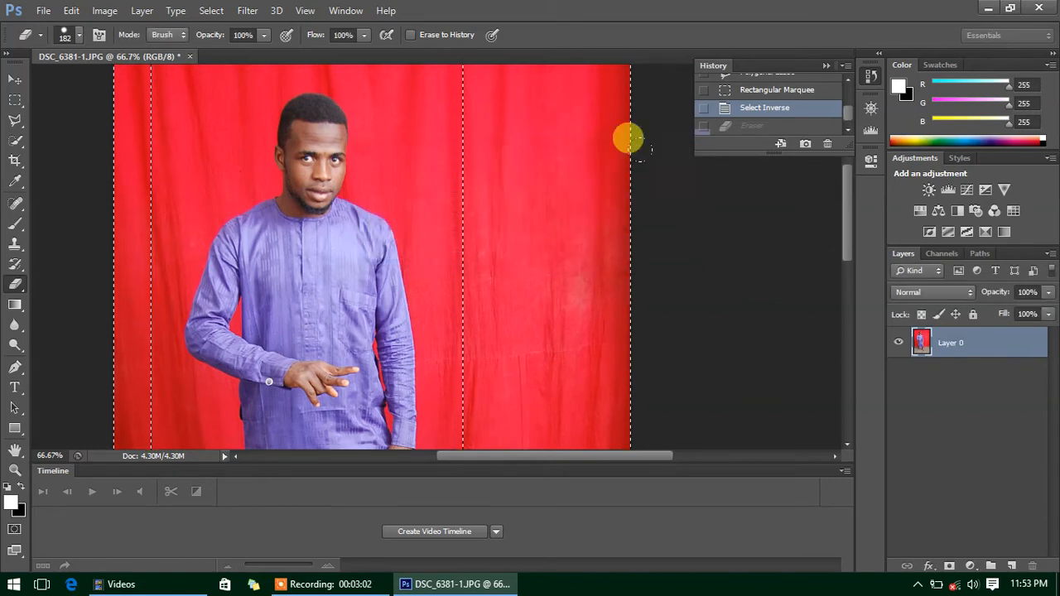
left_click_drag(466, 80, 489, 265)
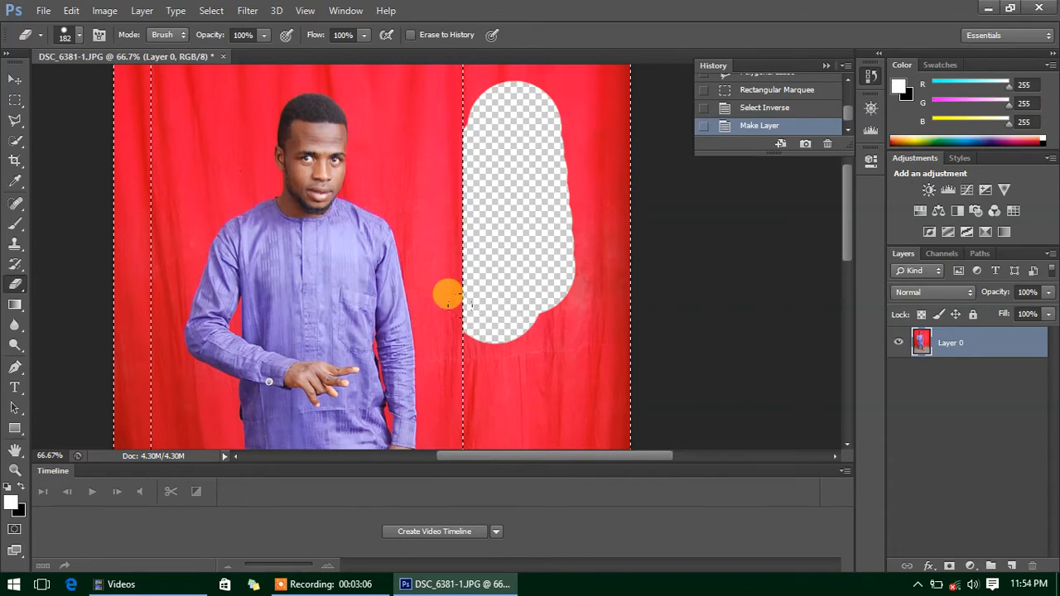
left_click_drag(448, 294, 456, 431)
mouse_move(502, 232)
left_mouse_down()
mouse_move(560, 314)
mouse_move(574, 104)
mouse_move(552, 58)
mouse_move(501, 103)
mouse_move(500, 187)
mouse_move(552, 404)
mouse_move(557, 354)
mouse_move(573, 447)
left_mouse_up()
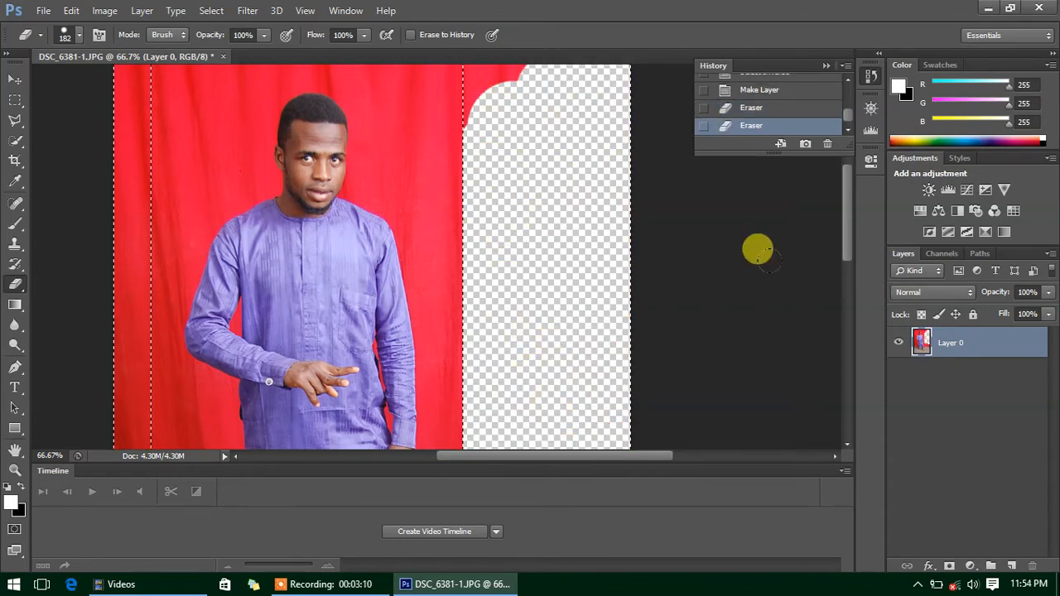
left_click_drag(847, 226, 847, 308)
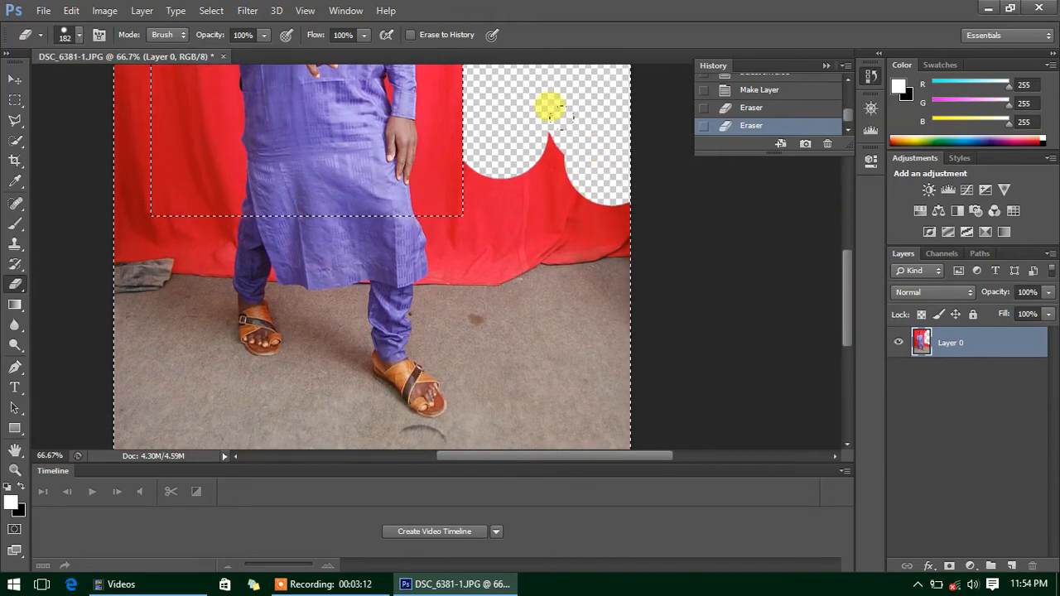
- Erase the backdrop and floor around the legs, the left side, top-left corner and top edge
mouse_move(551, 108)
left_mouse_down()
mouse_move(534, 168)
mouse_move(434, 162)
mouse_move(431, 204)
mouse_move(406, 230)
mouse_move(371, 200)
mouse_move(299, 198)
mouse_move(313, 203)
mouse_move(220, 238)
mouse_move(386, 292)
mouse_move(416, 261)
mouse_move(551, 195)
mouse_move(562, 201)
mouse_move(543, 286)
mouse_move(575, 432)
mouse_move(528, 335)
mouse_move(573, 284)
mouse_move(576, 374)
mouse_move(516, 334)
mouse_move(438, 423)
left_mouse_up()
mouse_move(362, 400)
left_mouse_down()
mouse_move(314, 416)
mouse_move(215, 406)
mouse_move(143, 429)
mouse_move(103, 410)
mouse_move(89, 190)
mouse_move(124, 220)
mouse_move(179, 162)
mouse_move(188, 185)
mouse_move(263, 217)
mouse_move(252, 358)
mouse_move(222, 325)
left_mouse_up()
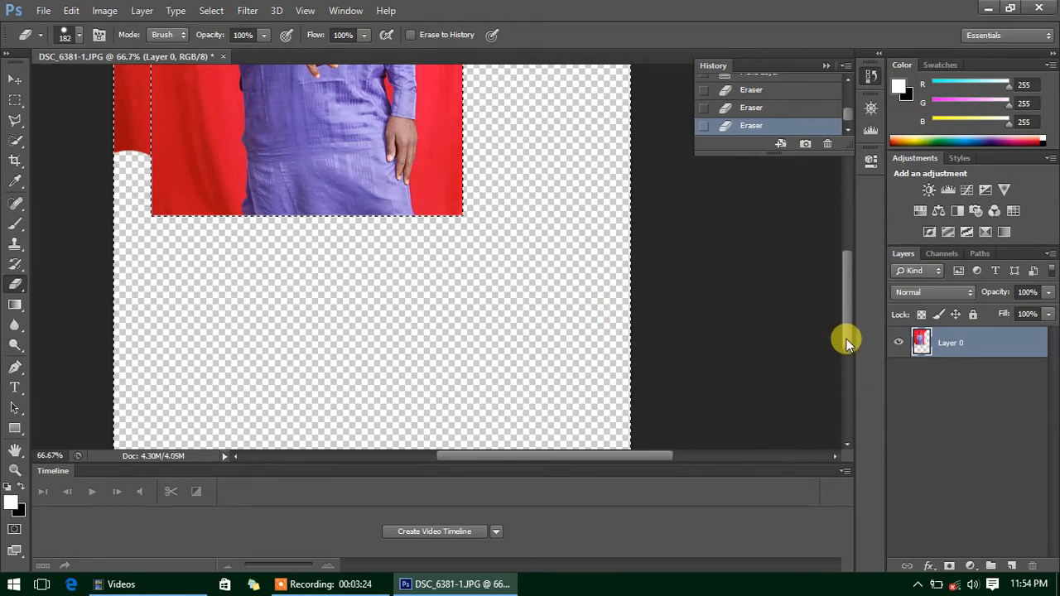
left_click_drag(847, 341, 847, 373)
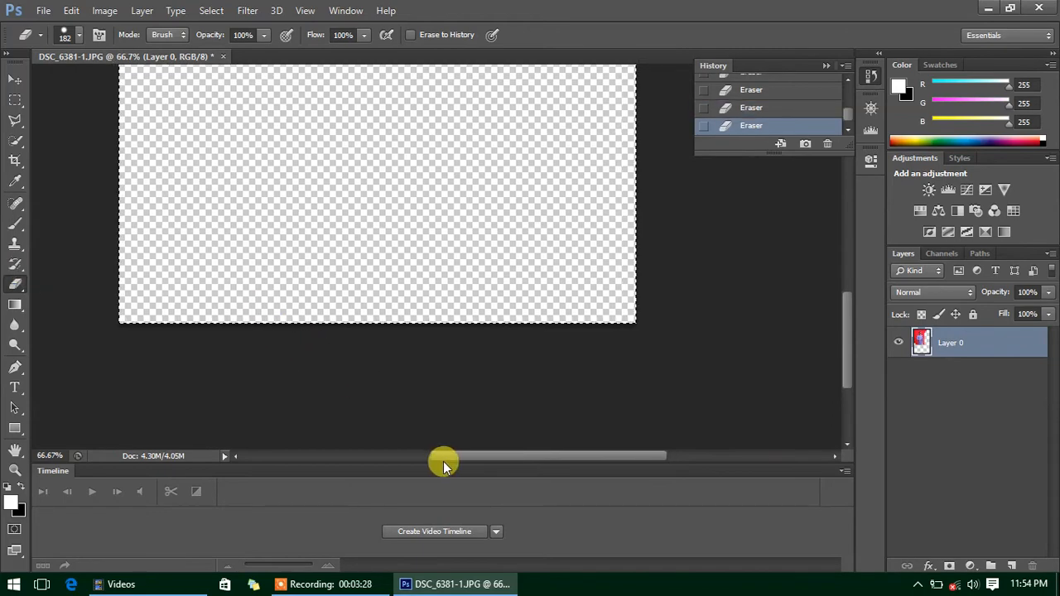
left_click_drag(443, 461, 393, 459)
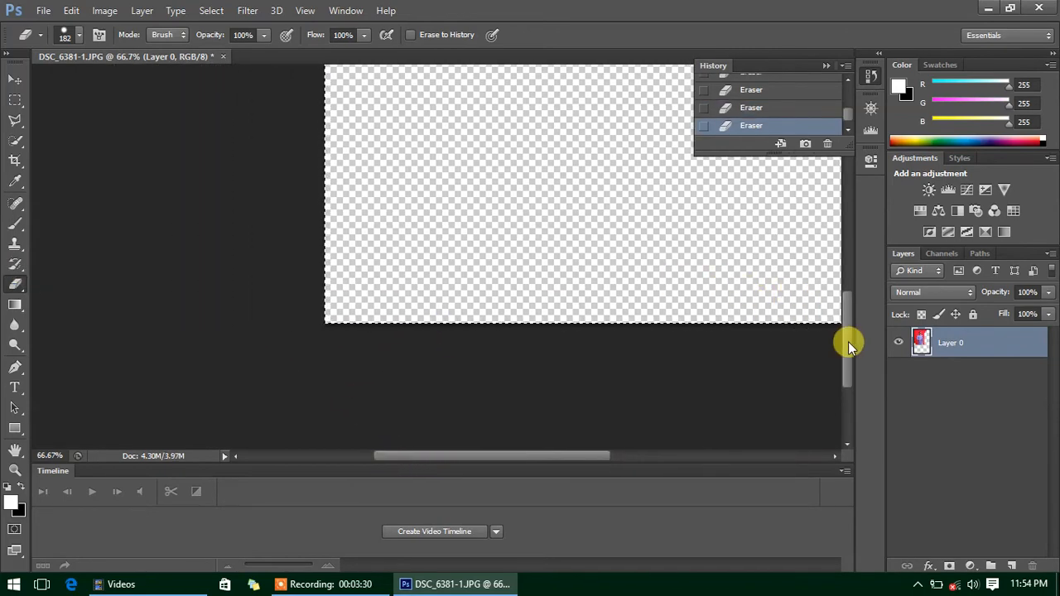
left_click_drag(848, 342, 848, 233)
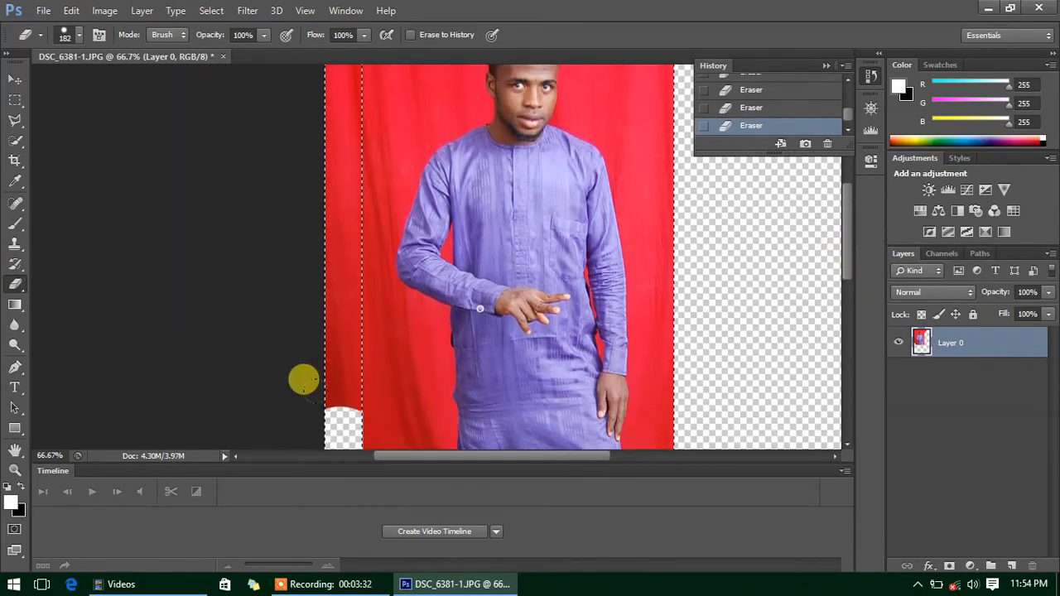
left_click_drag(300, 112, 299, 25)
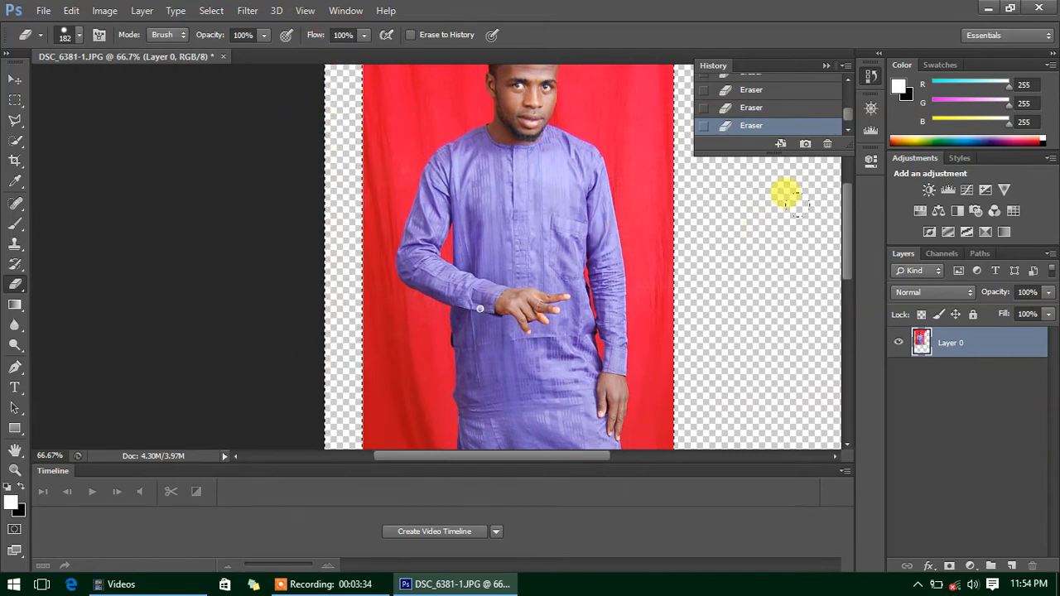
left_click_drag(844, 241, 846, 165)
left_click_drag(729, 164, 557, 166)
mouse_move(518, 114)
left_mouse_down()
mouse_move(310, 132)
mouse_move(298, 175)
mouse_move(474, 123)
mouse_move(542, 163)
mouse_move(618, 136)
mouse_move(709, 165)
mouse_move(755, 126)
mouse_move(812, 203)
left_mouse_up()
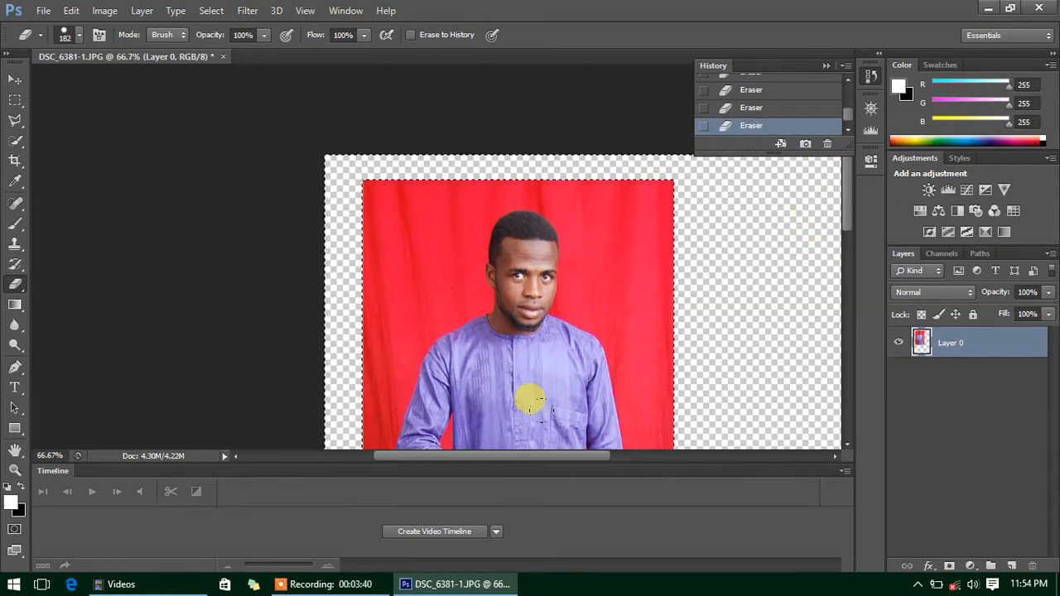
left_click_drag(561, 456, 611, 459)
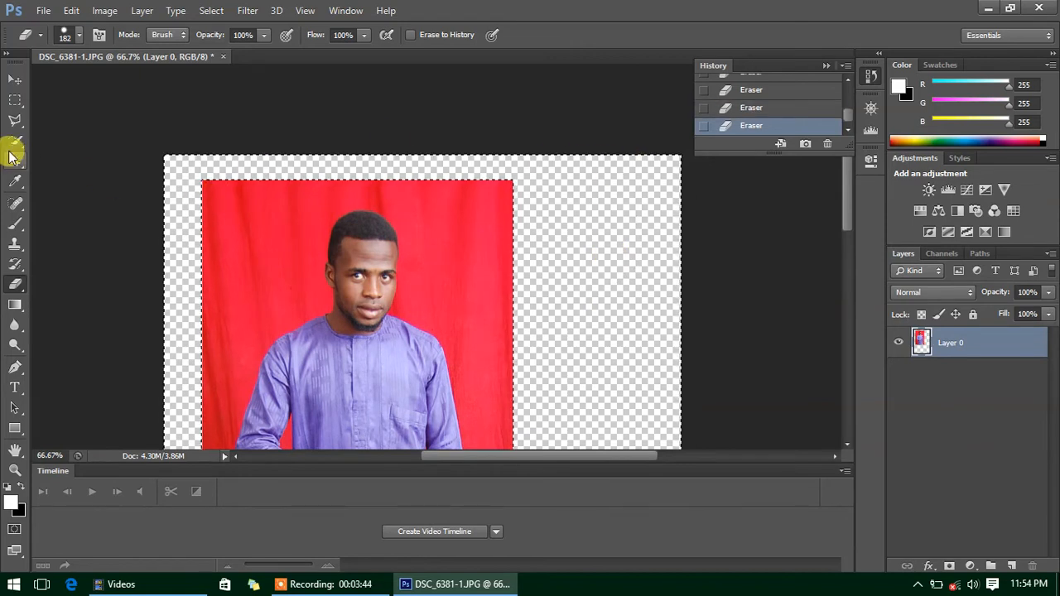
left_click(14, 99)
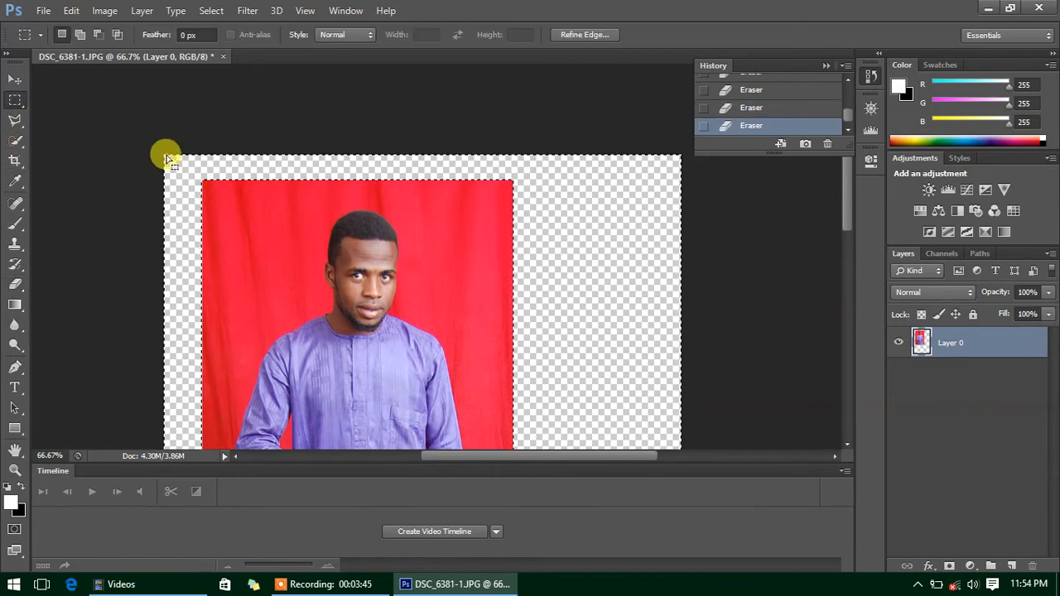
- Deselect and move the photo layer down and to the right
right_click(558, 232)
left_click(585, 245)
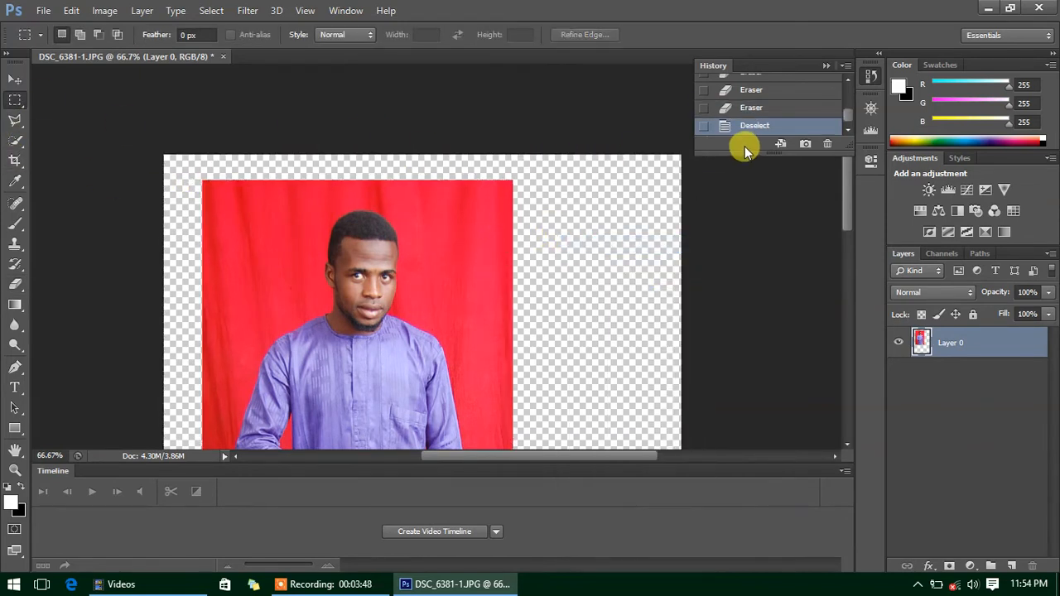
left_click(15, 79)
left_click_drag(317, 296, 358, 316)
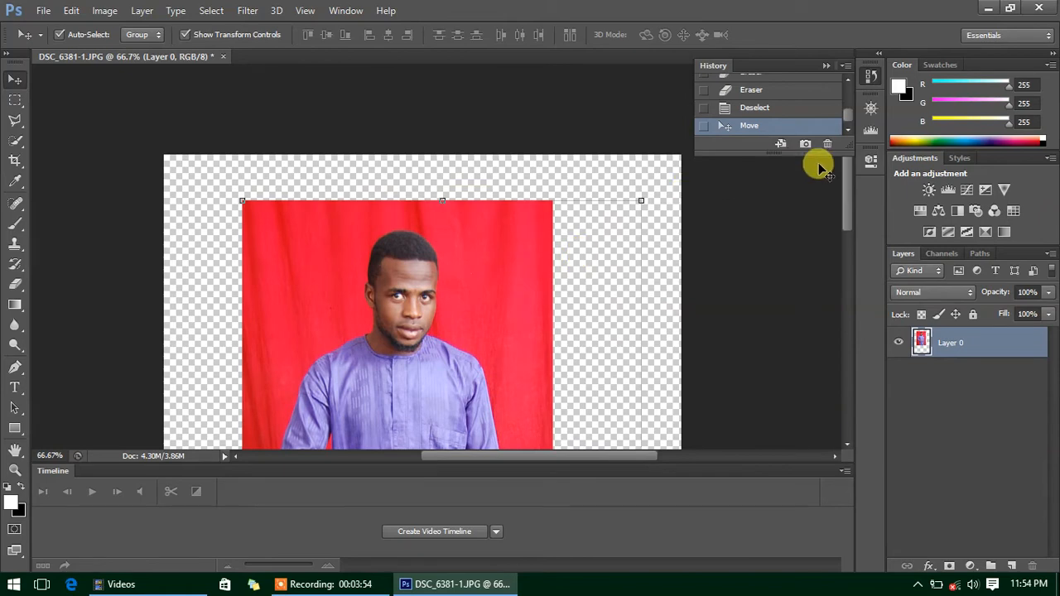
- Zoom out to 33.33% in the Navigator and nudge the photo slightly lower
left_click(869, 107)
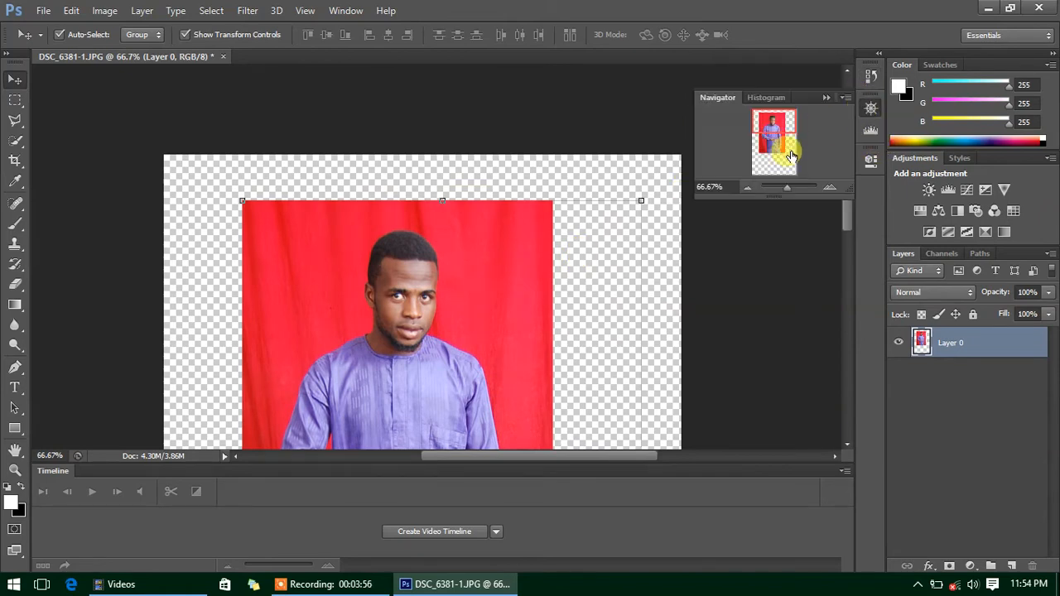
left_click(747, 188)
left_click(747, 188)
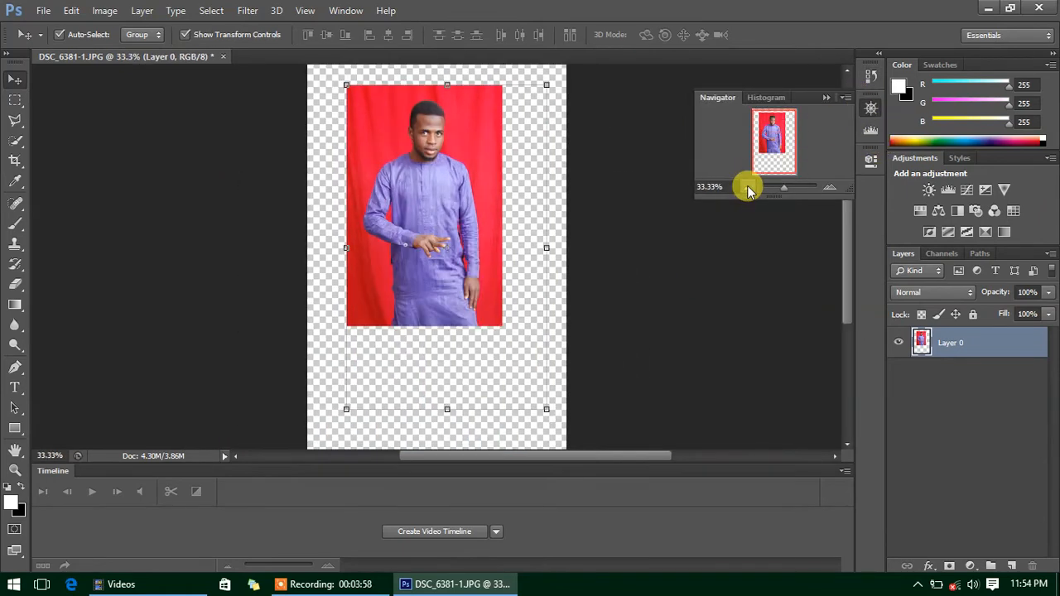
left_click_drag(456, 165, 452, 179)
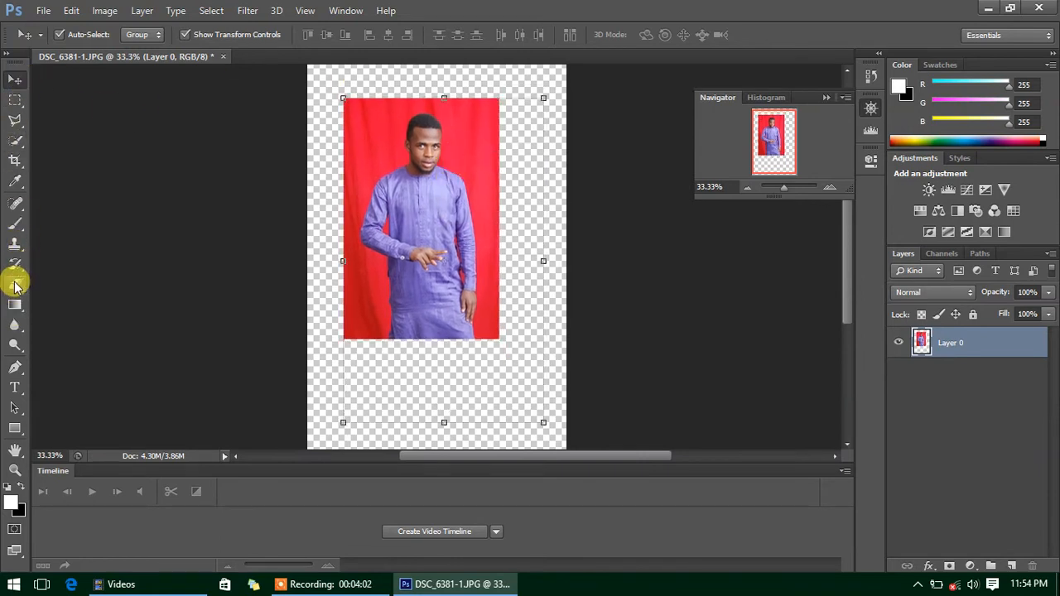
left_click(15, 284)
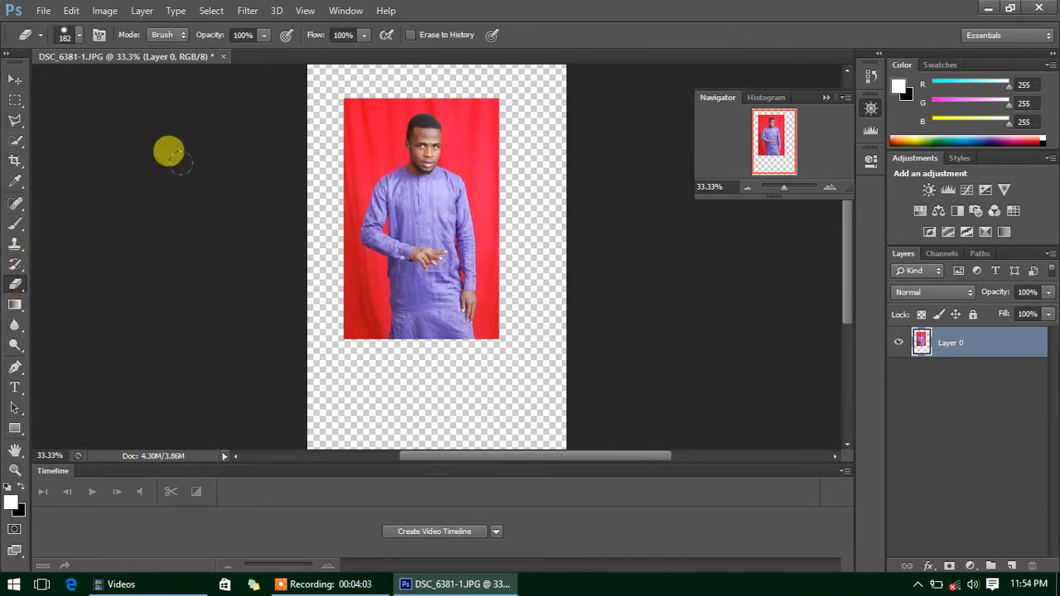
- Move Layer 0 further down and right toward the canvas centre
left_click(14, 78)
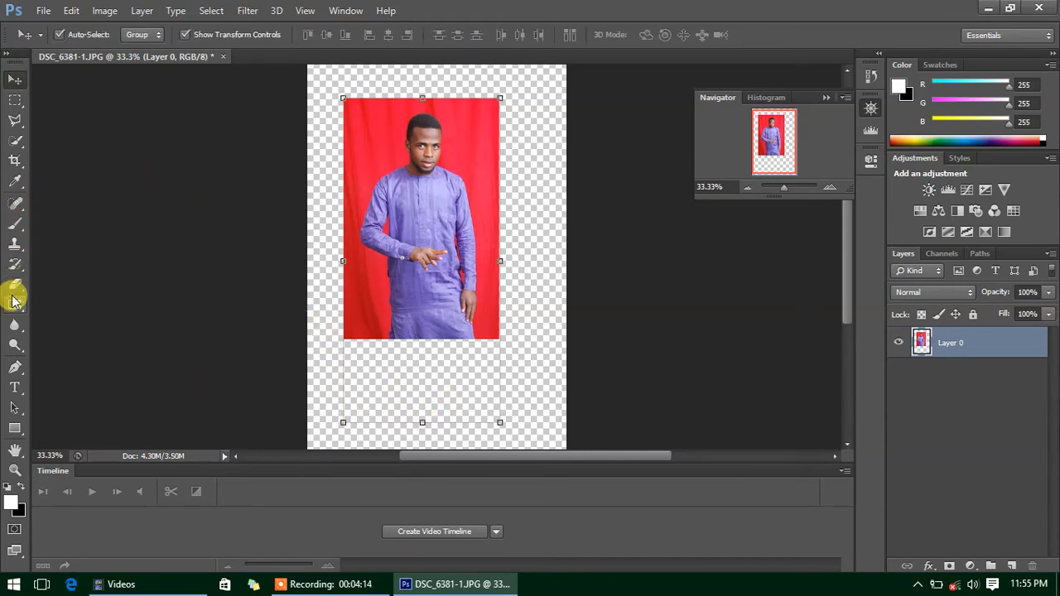
left_click(14, 290)
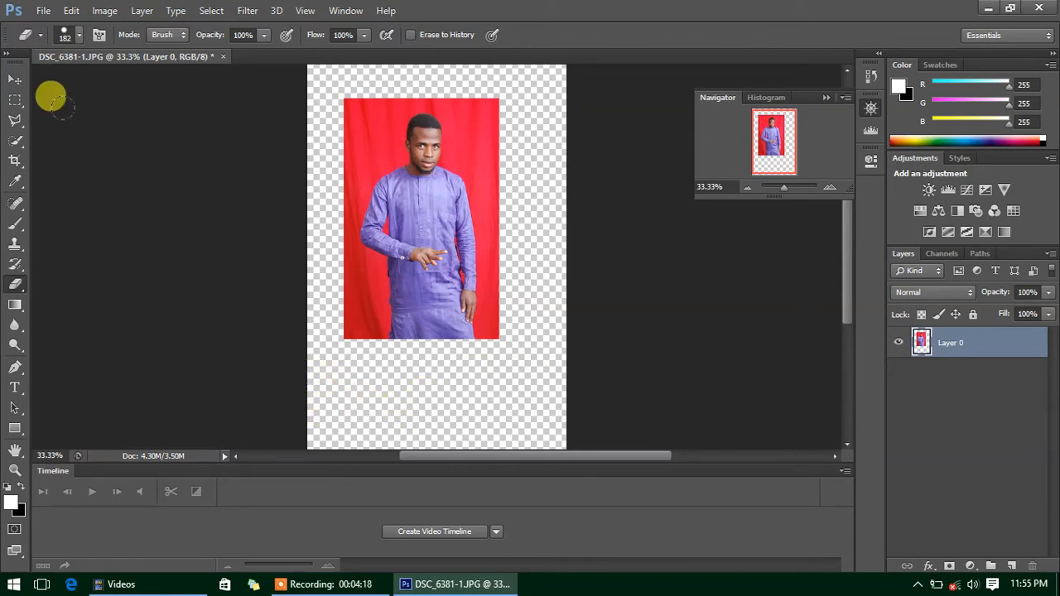
left_click(15, 79)
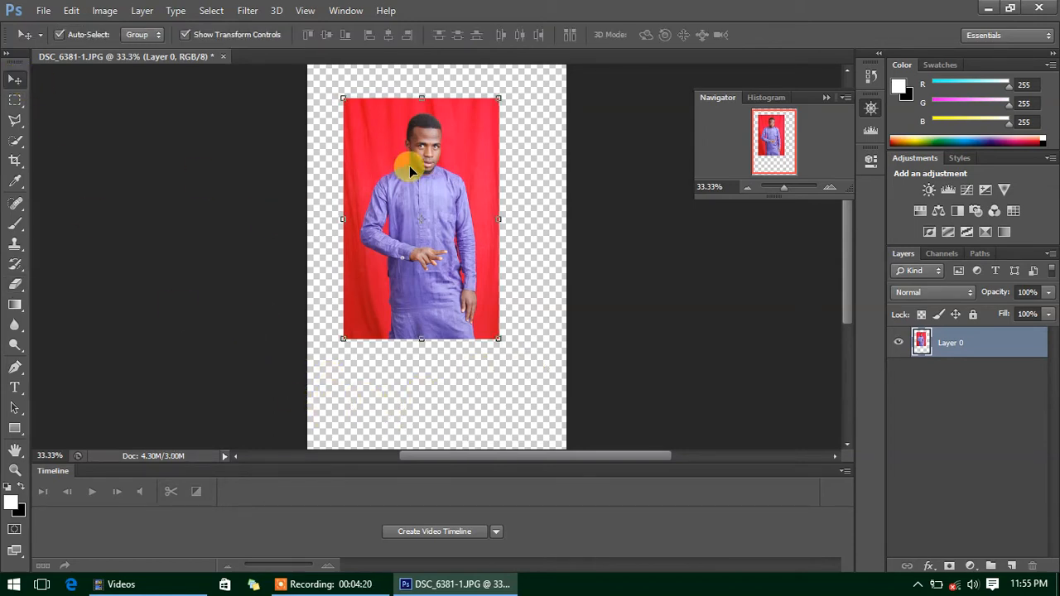
left_click_drag(410, 171, 447, 189)
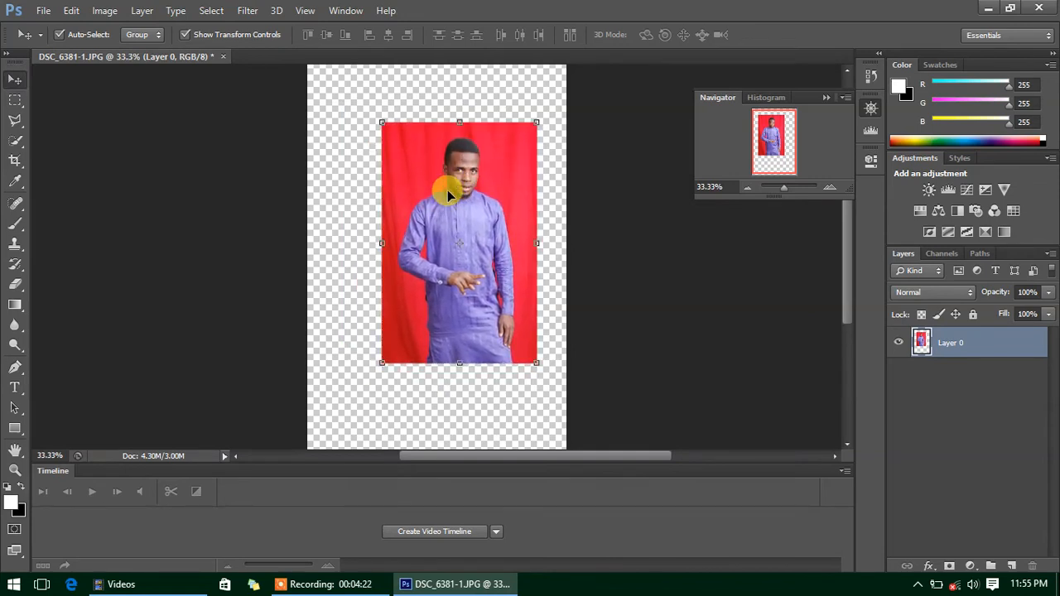
left_click(15, 284)
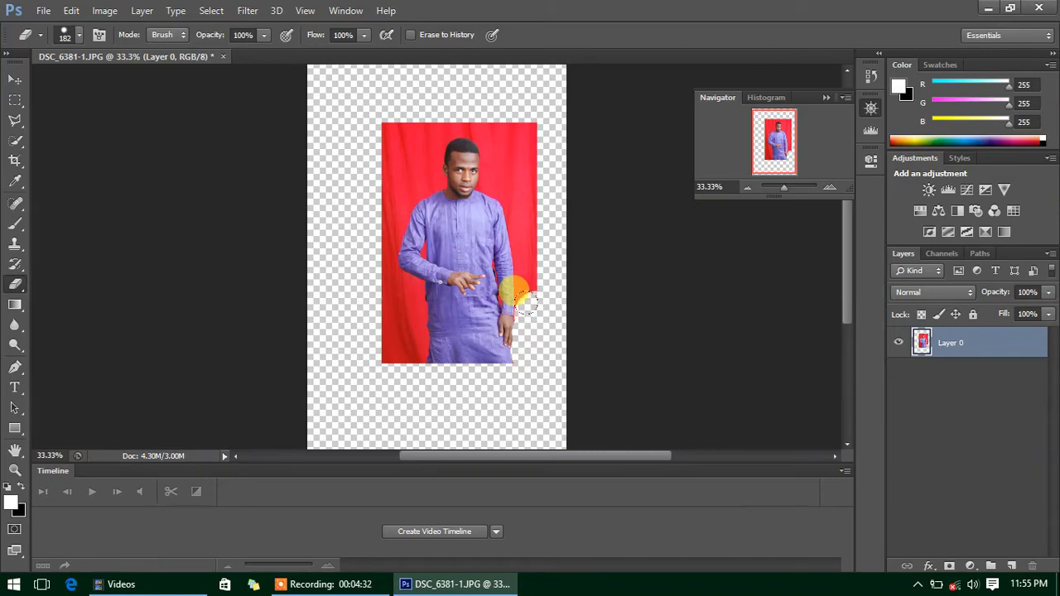
- Zoom between 100% and 25%, settle at 50%, and select the Magic Eraser Tool
left_click(831, 188)
left_click(831, 188)
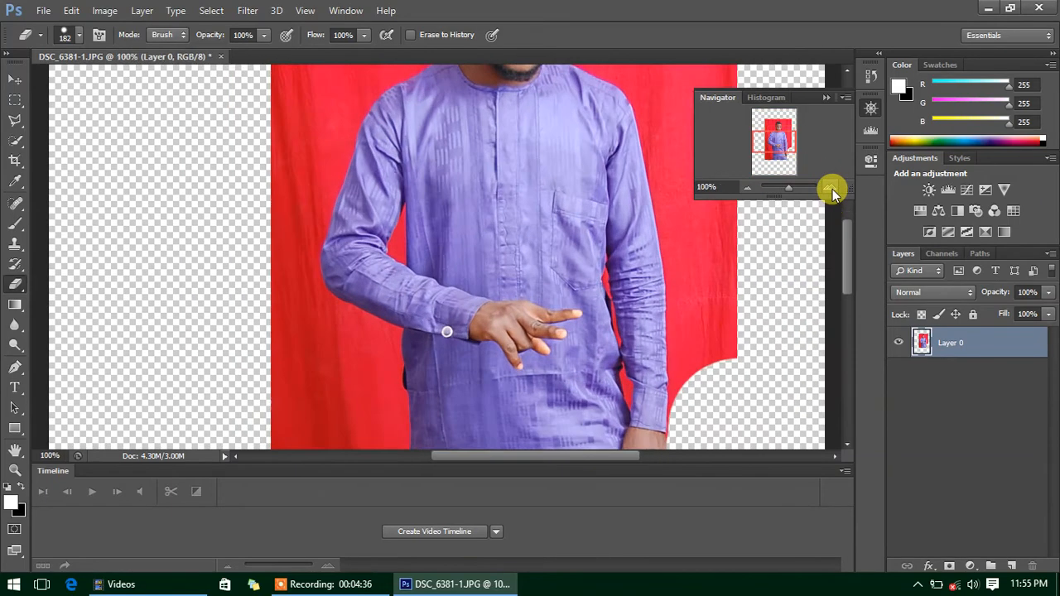
left_click(749, 188)
left_click(749, 188)
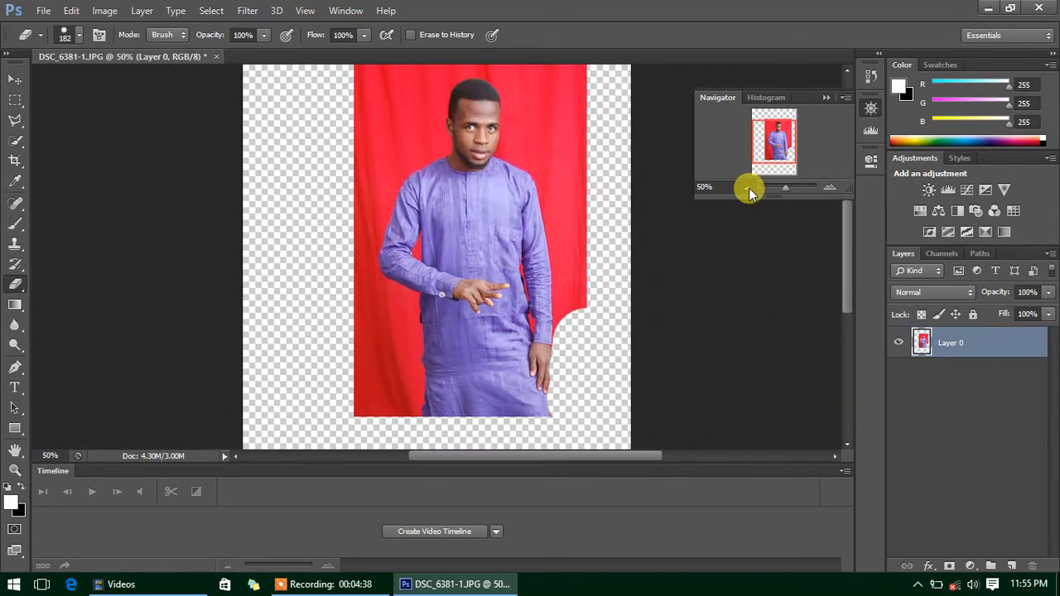
left_click(749, 188)
left_click(748, 188)
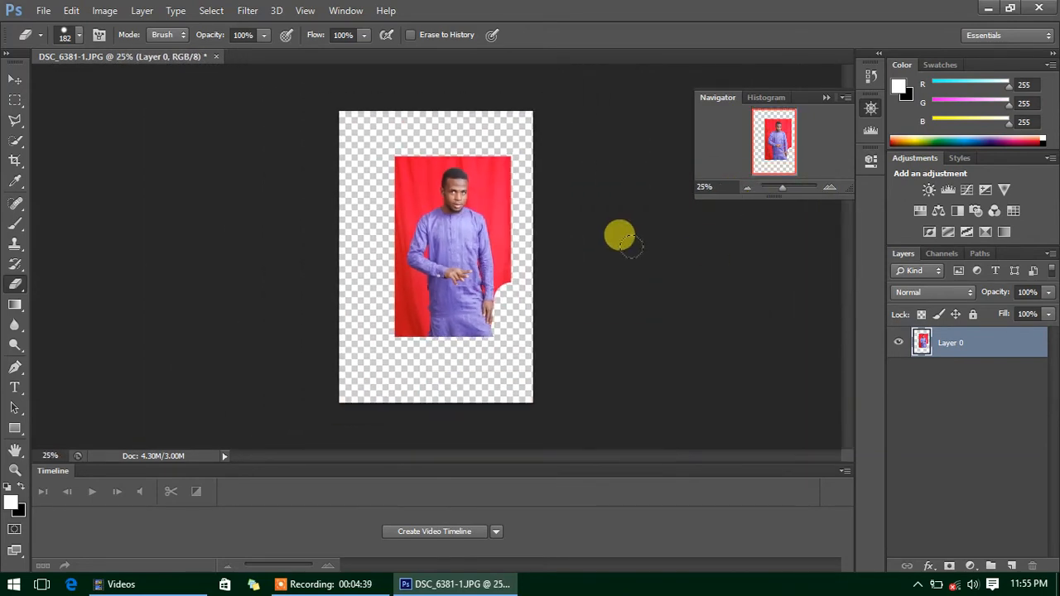
left_click(831, 189)
left_click(831, 189)
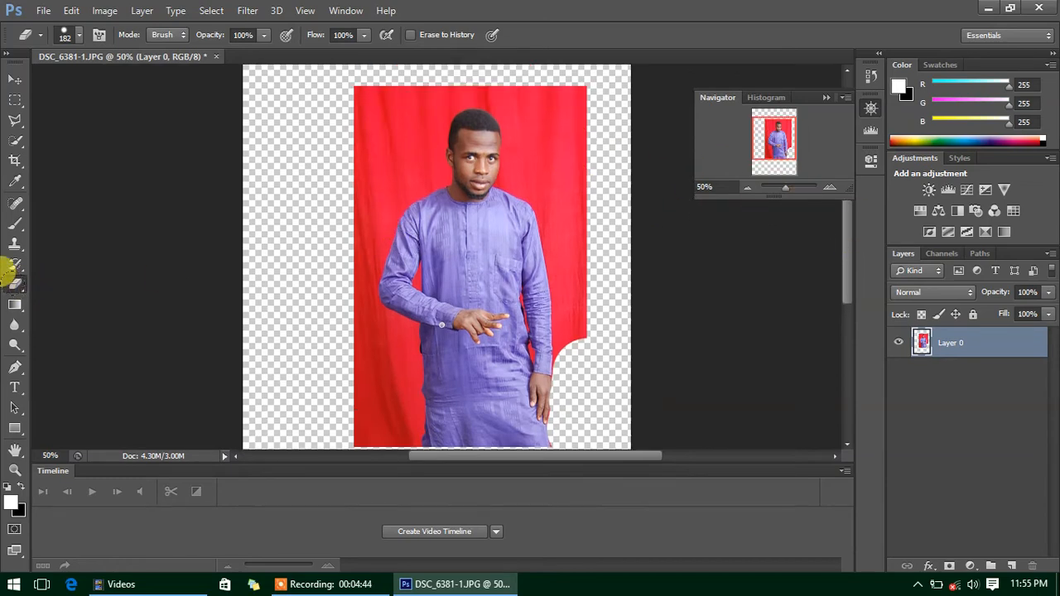
left_click_drag(16, 290, 60, 318)
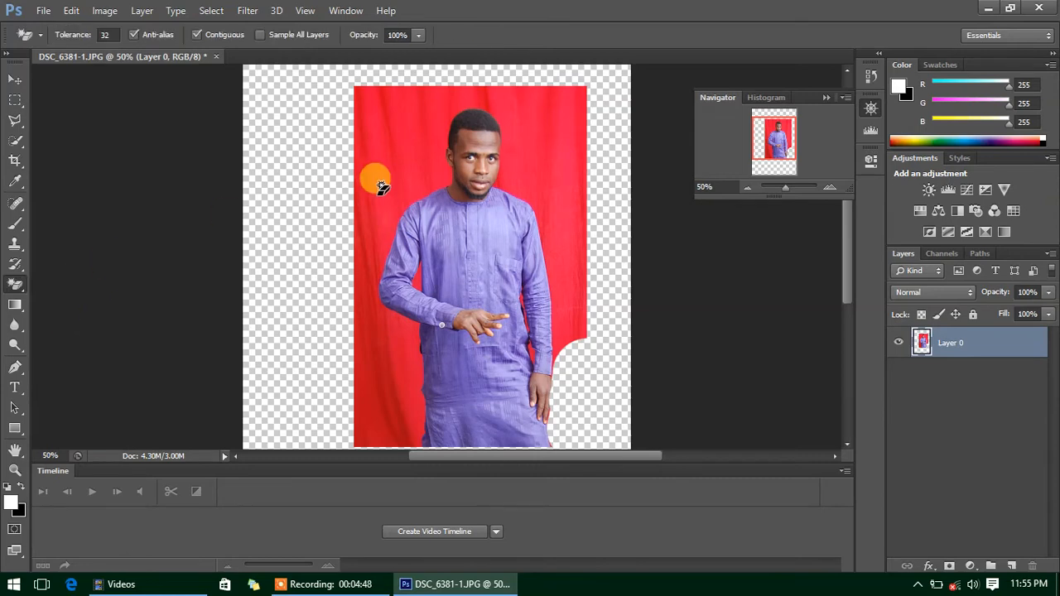
- Magic-erase the red patches around the head, beside the arm and left of the figure
left_click(551, 155)
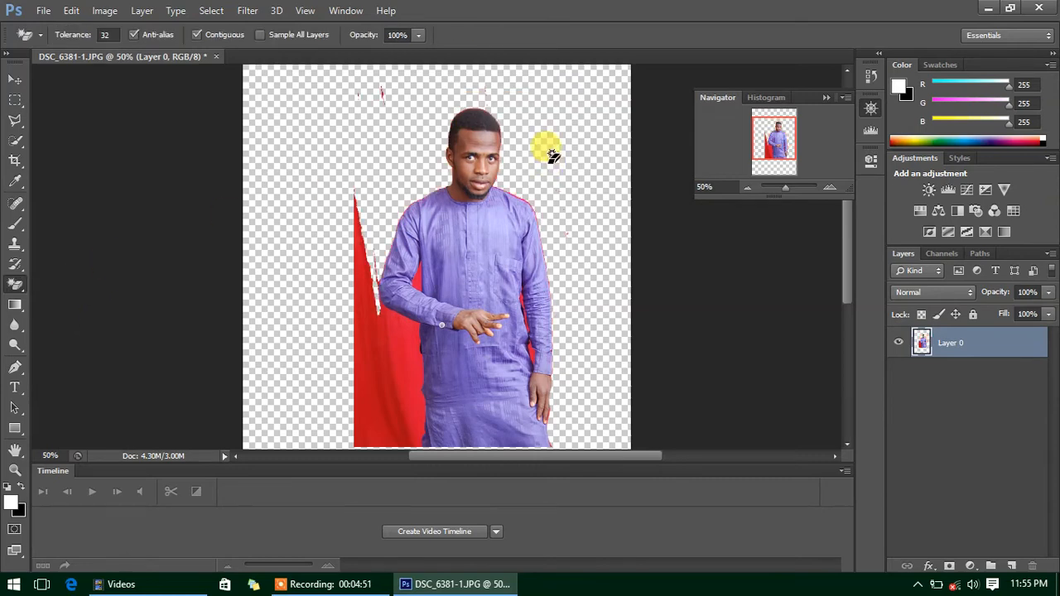
left_click(396, 331)
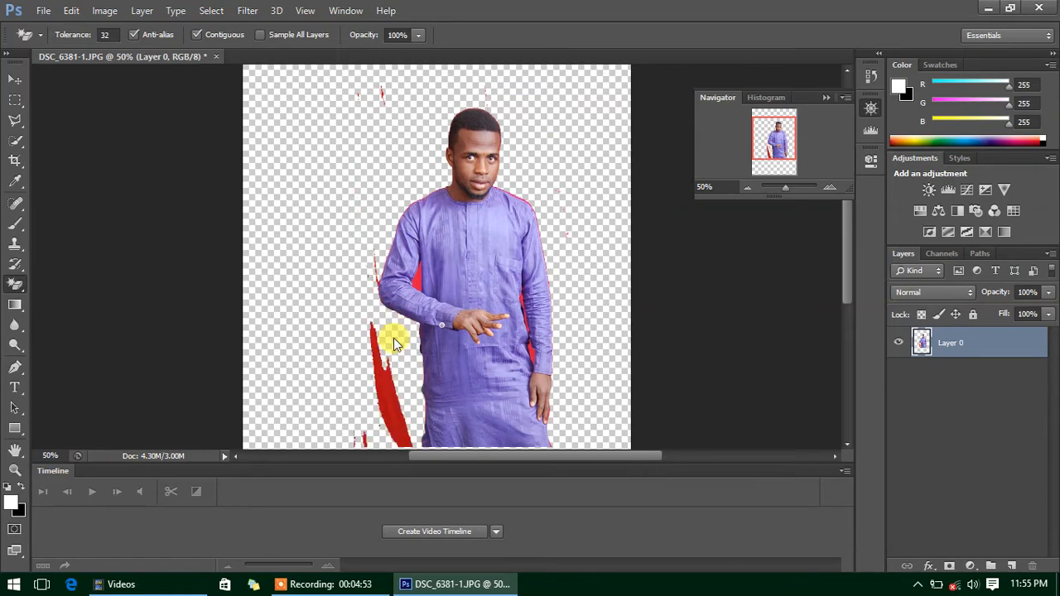
left_click(419, 283)
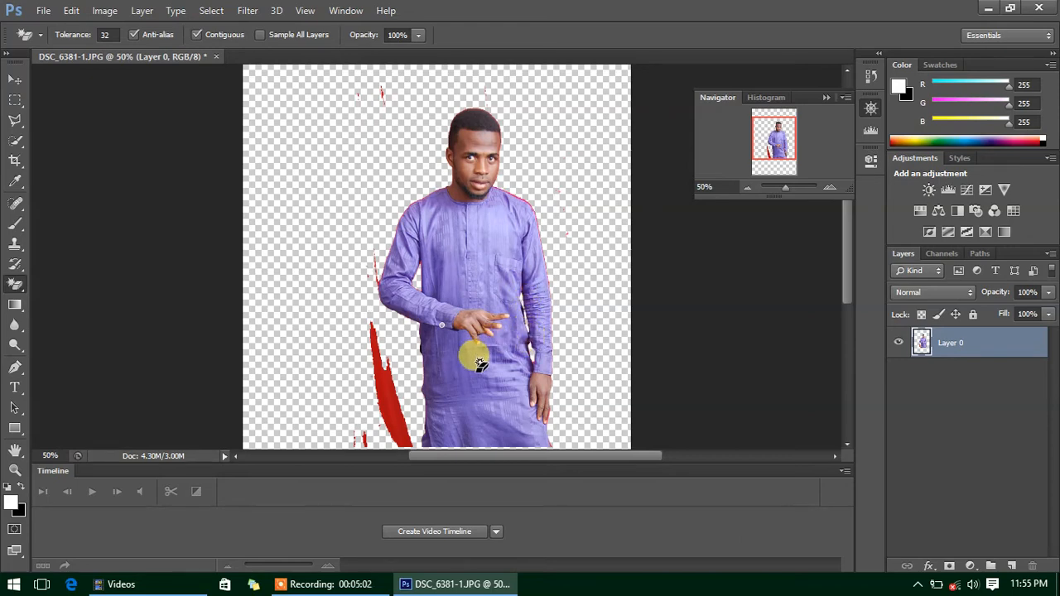
left_click(391, 392)
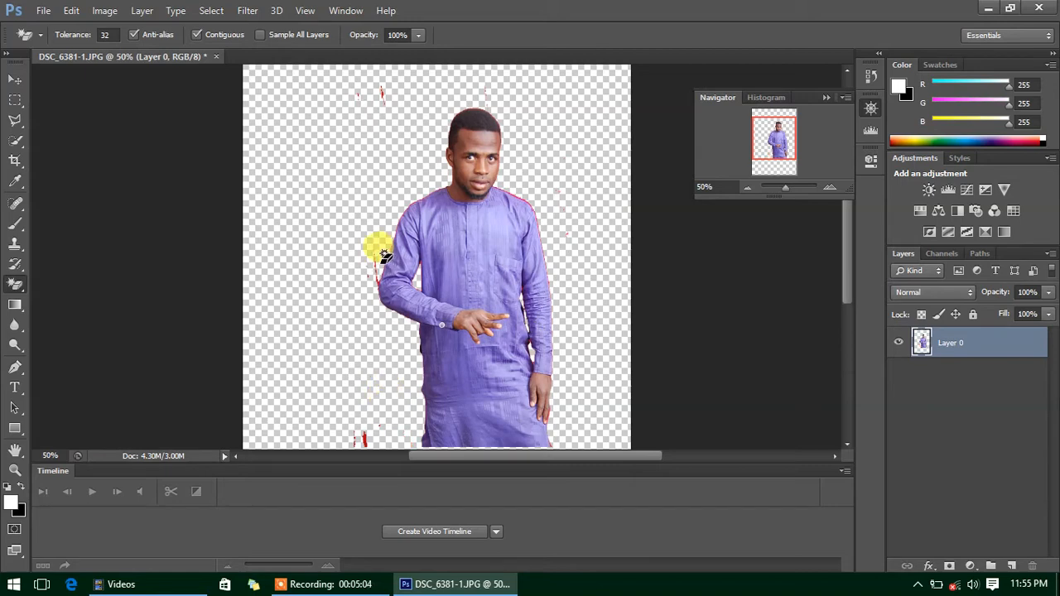
- Zoom in to 200% to inspect the figure's edges, then zoom back out
scroll(846, 279, "down", 3)
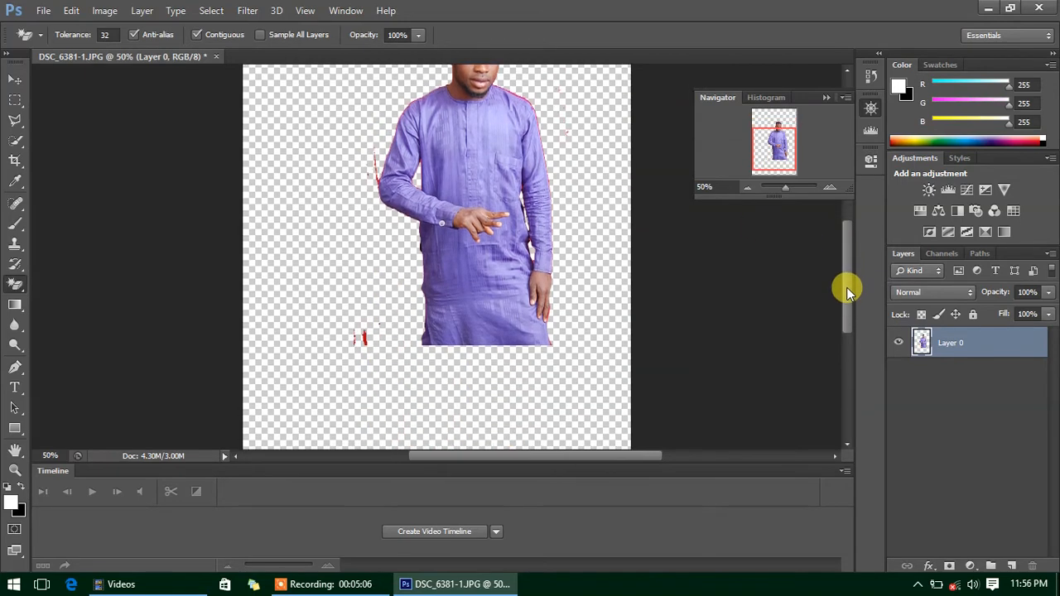
scroll(846, 287, "up", 2)
key("ctrl+plus")
key("ctrl+plus")
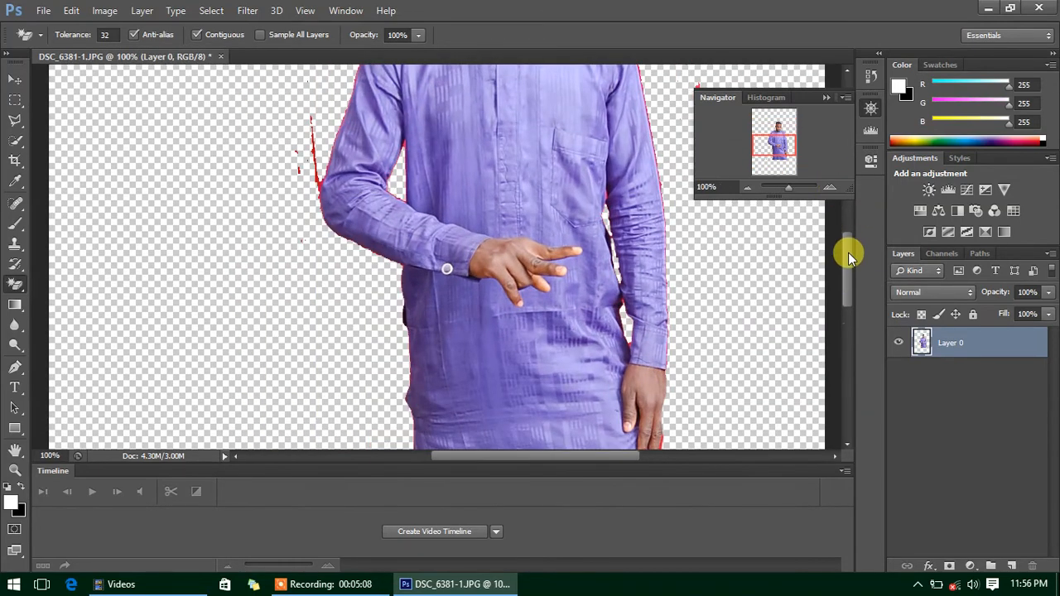
left_click_drag(849, 257, 848, 221)
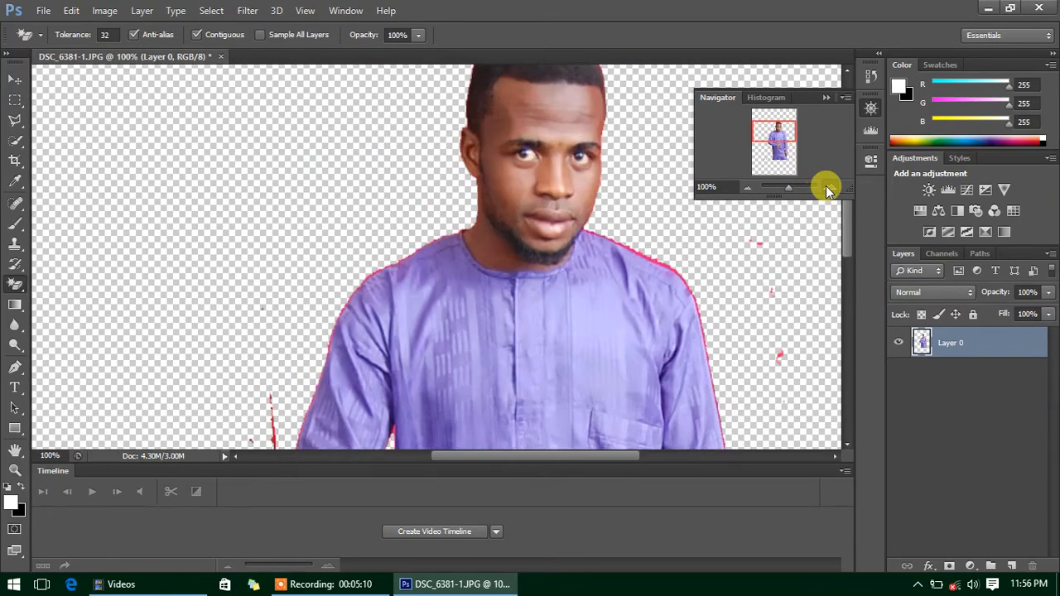
left_click(828, 189)
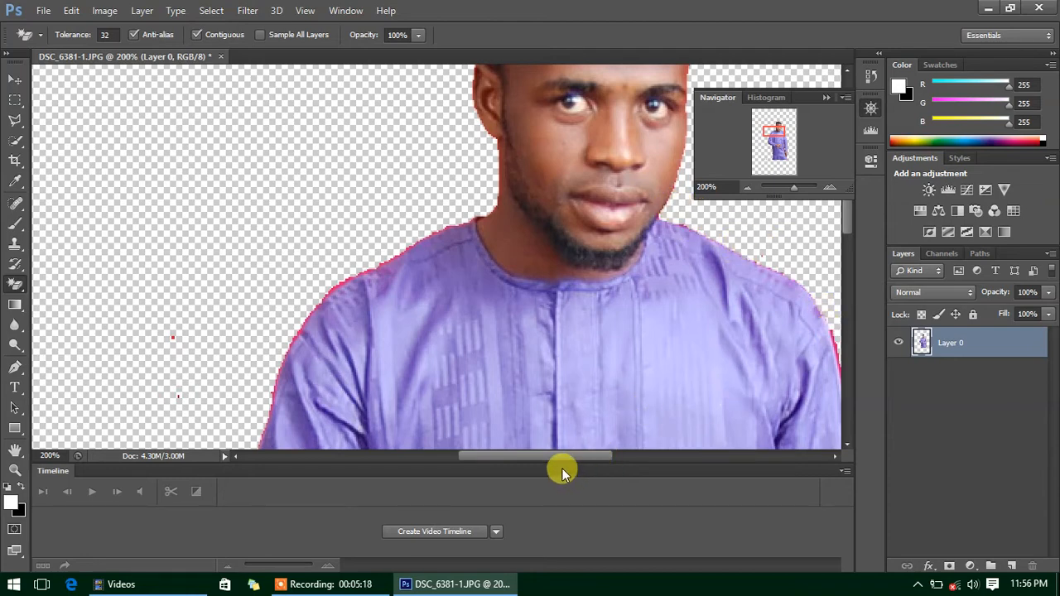
left_click_drag(561, 456, 630, 463)
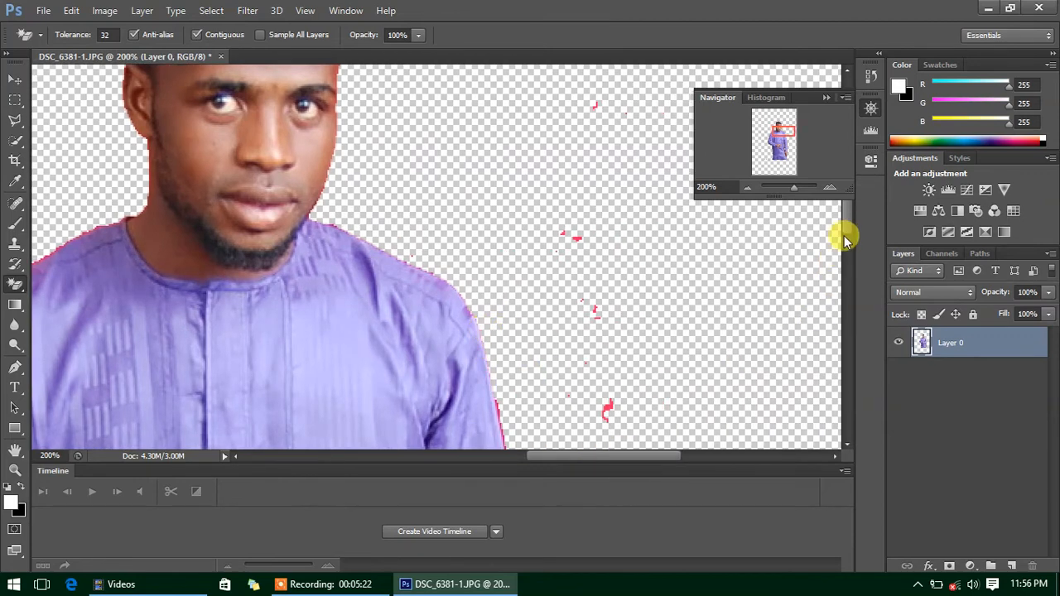
mouse_move(846, 228)
left_mouse_down()
mouse_move(849, 266)
mouse_move(847, 247)
left_mouse_up()
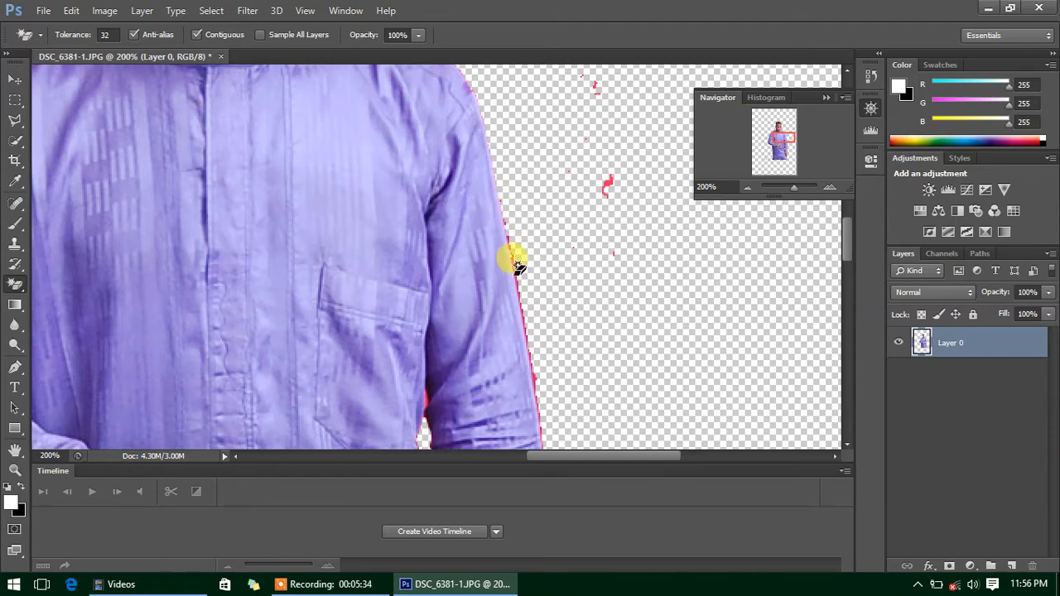
left_click(748, 188)
left_click(748, 187)
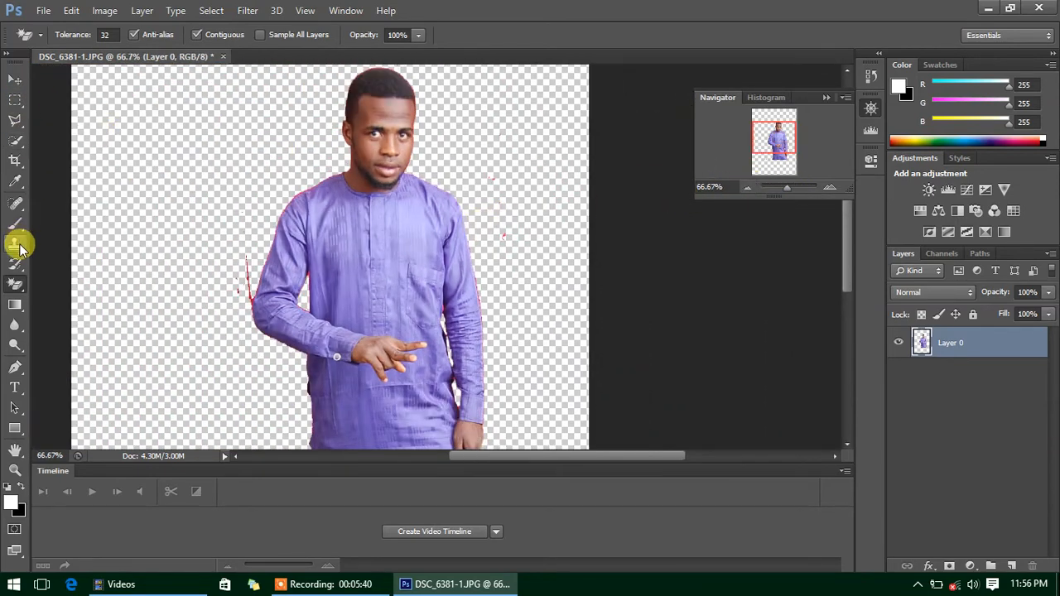
- Switch to the plain Eraser Tool with a 35 px brush
right_click(16, 284)
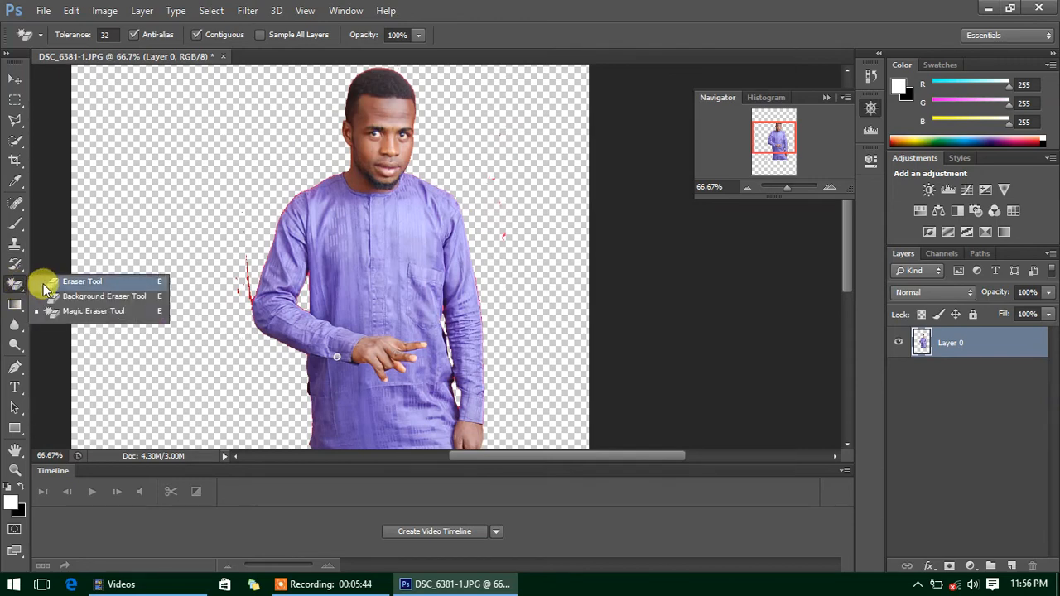
left_click(82, 281)
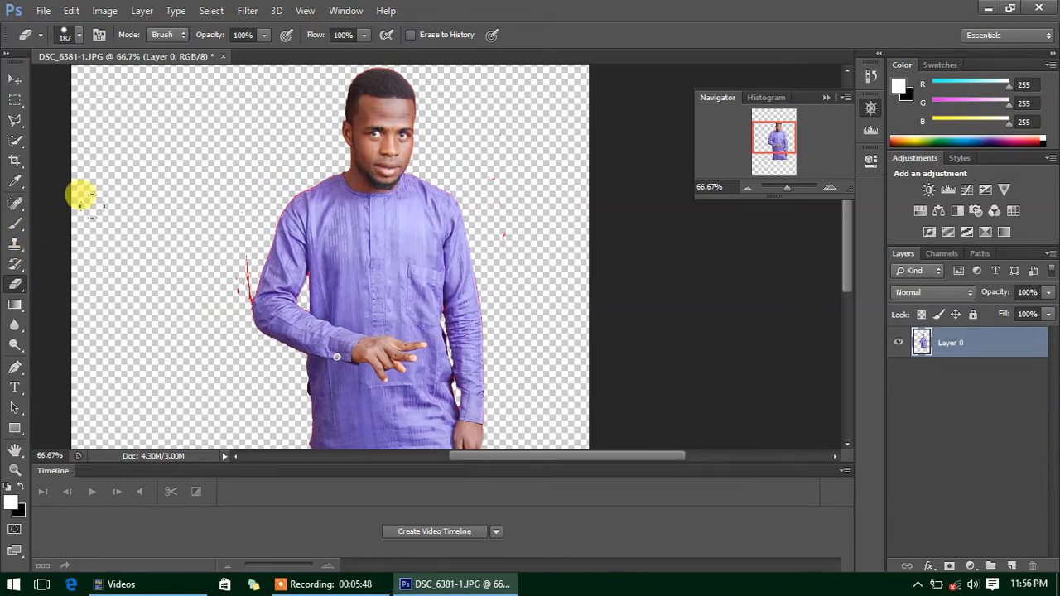
right_click(122, 197)
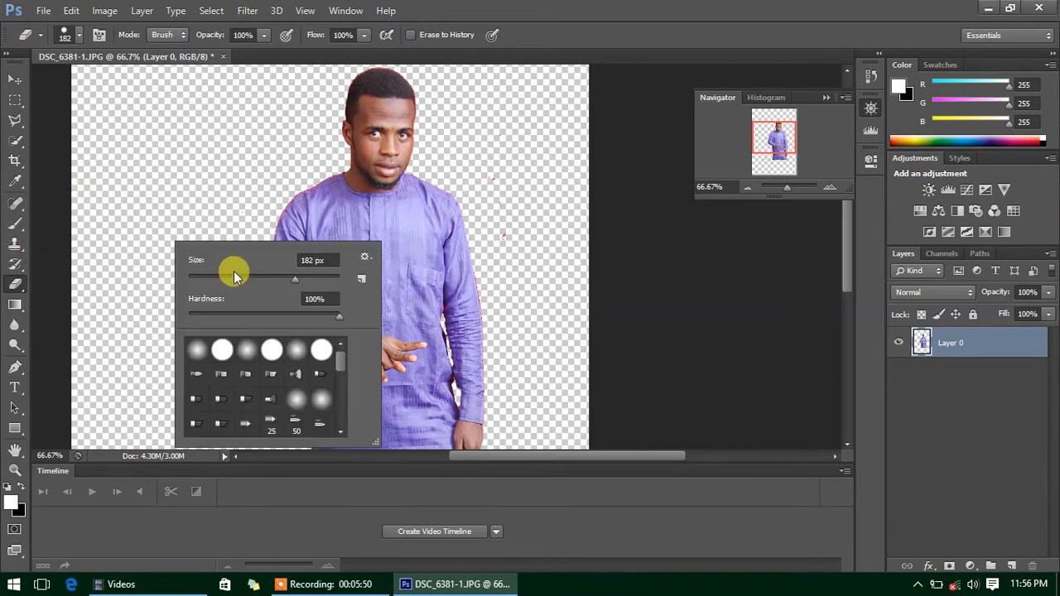
left_click_drag(234, 270, 213, 278)
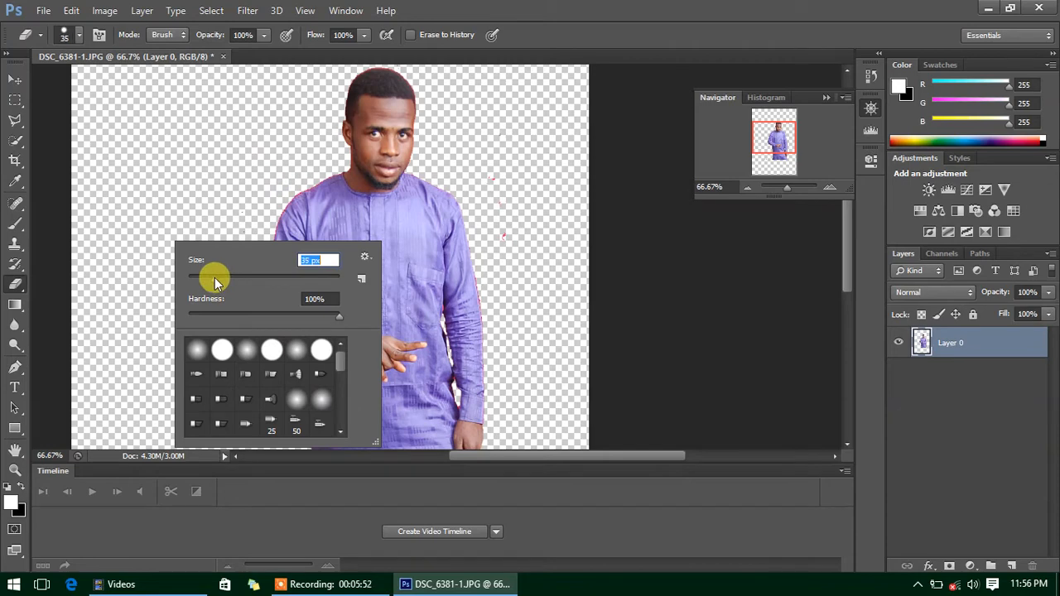
right_click(197, 156)
right_click(199, 158)
right_click(198, 158)
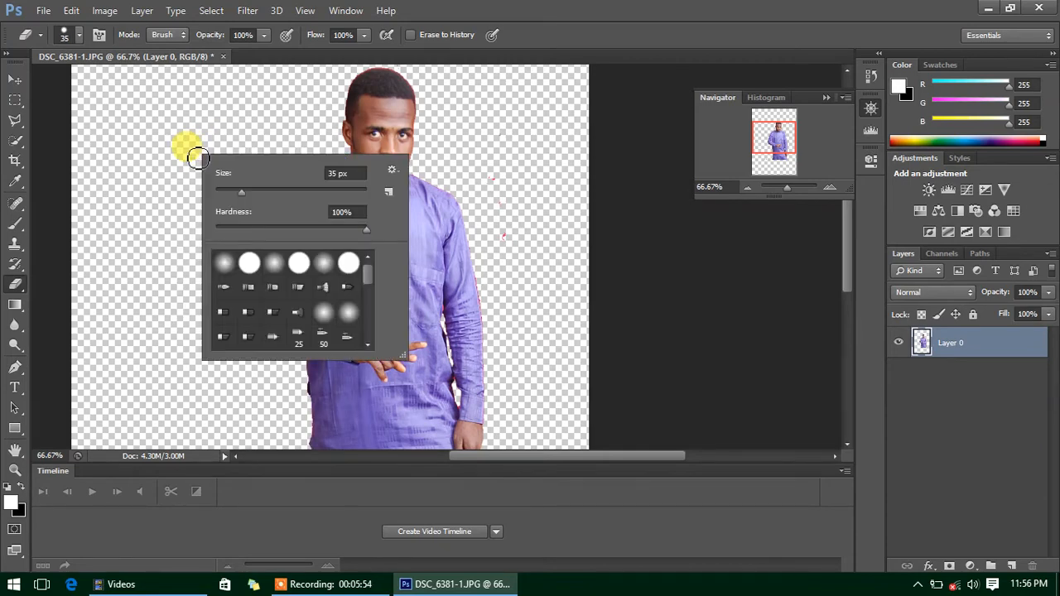
left_click(171, 182)
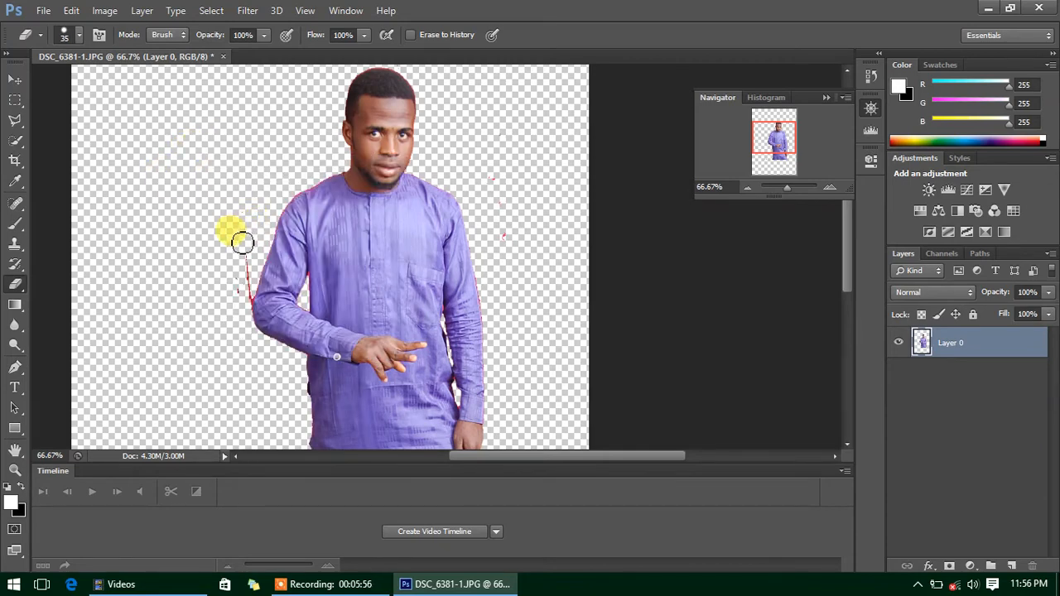
- Erase stray red marks beside the sleeve, shoulder, above the head and along the robe hem
left_click_drag(245, 254, 245, 280)
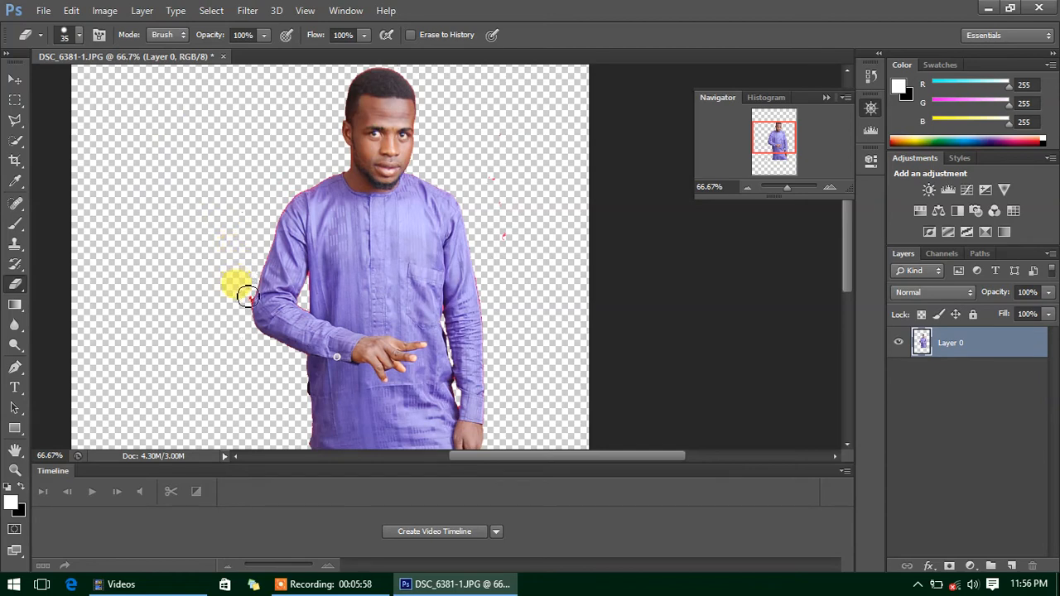
left_click_drag(246, 308, 224, 194)
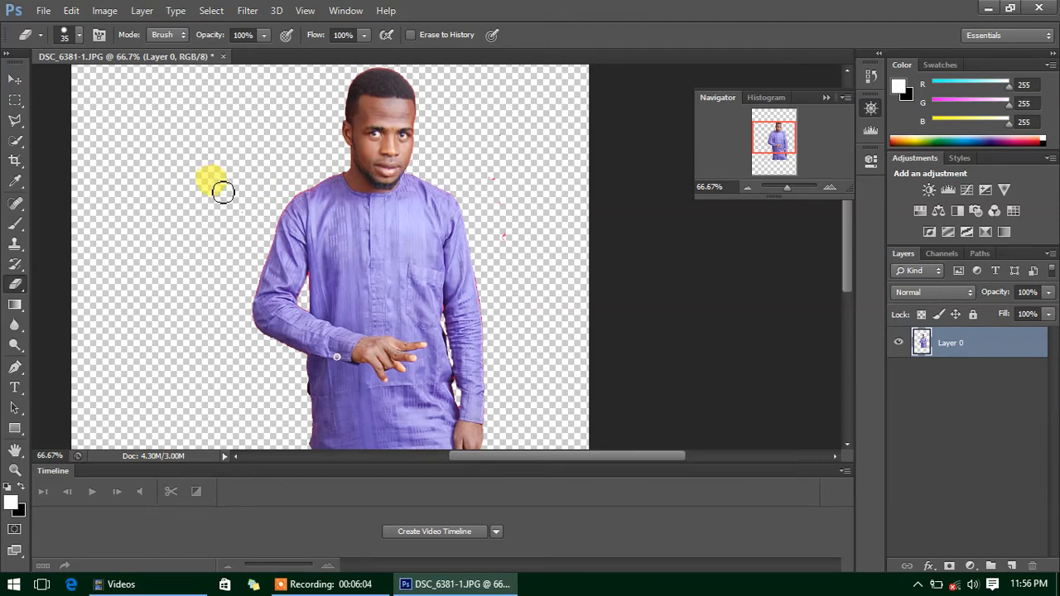
right_click(224, 192)
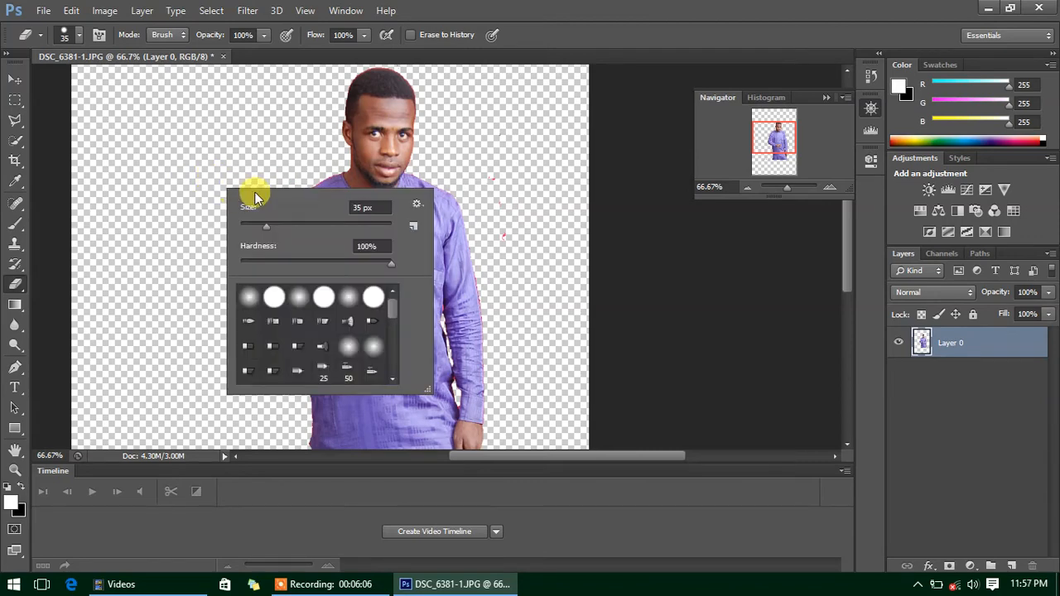
key("Escape")
mouse_move(474, 222)
left_mouse_down()
mouse_move(489, 177)
mouse_move(511, 248)
left_mouse_up()
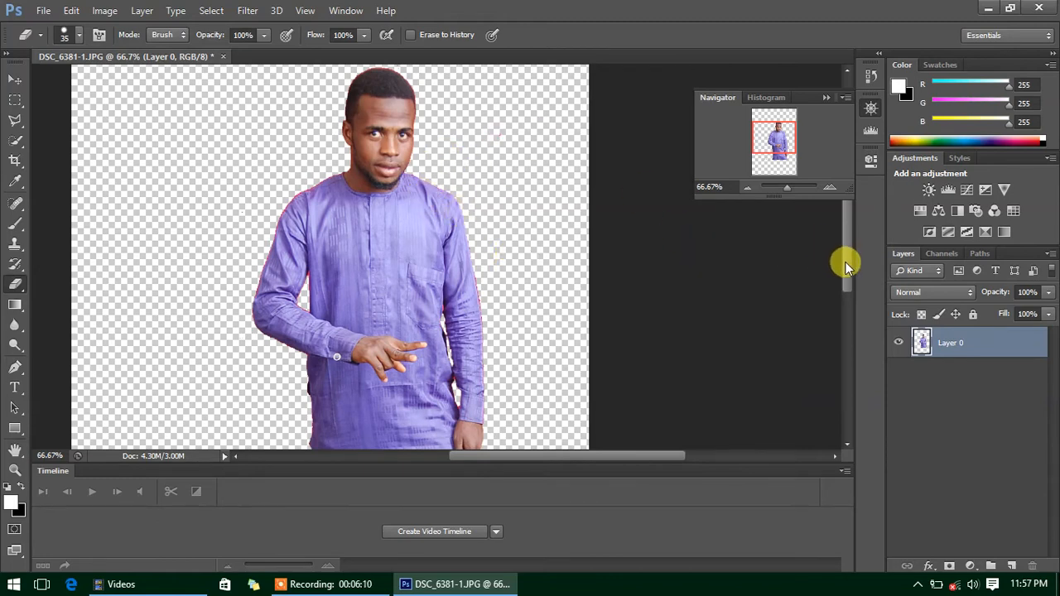
left_click_drag(846, 263, 846, 237)
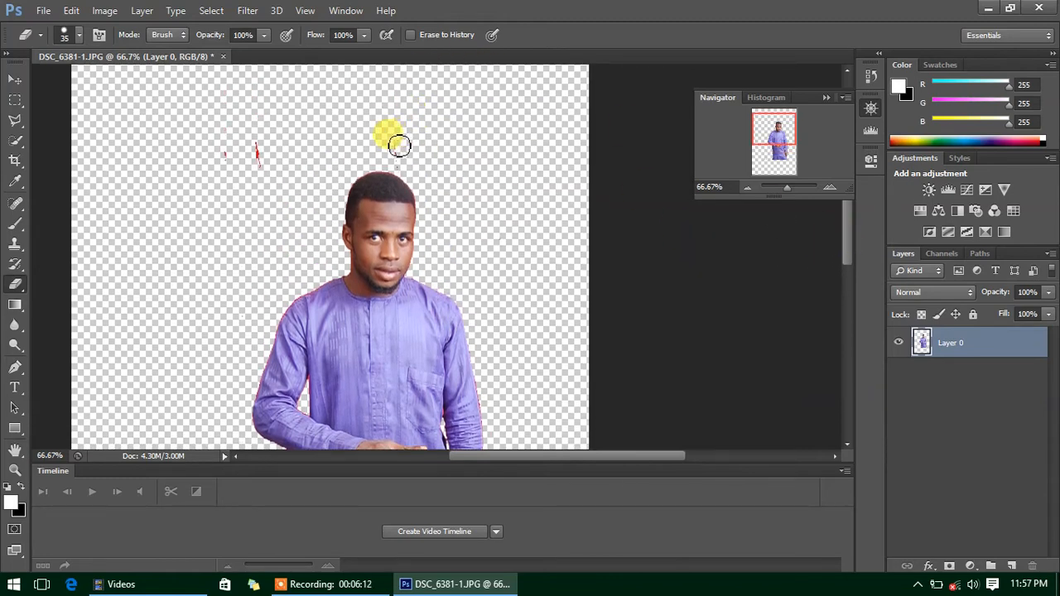
mouse_move(251, 123)
left_mouse_down()
mouse_move(259, 171)
mouse_move(229, 137)
left_mouse_up()
left_click_drag(846, 243, 847, 307)
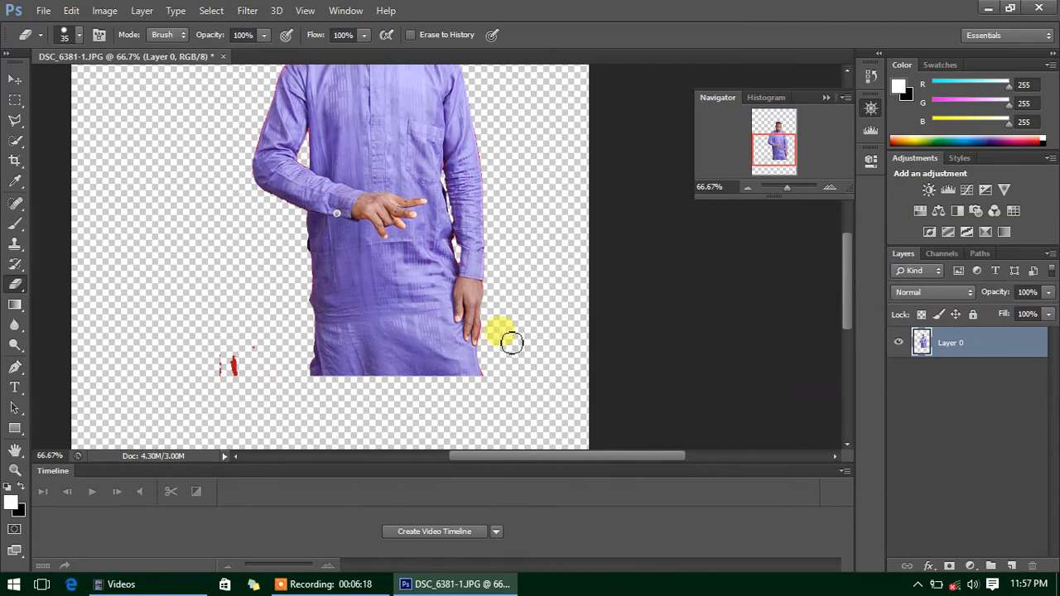
mouse_move(242, 377)
left_mouse_down()
mouse_move(220, 376)
mouse_move(248, 346)
left_mouse_up()
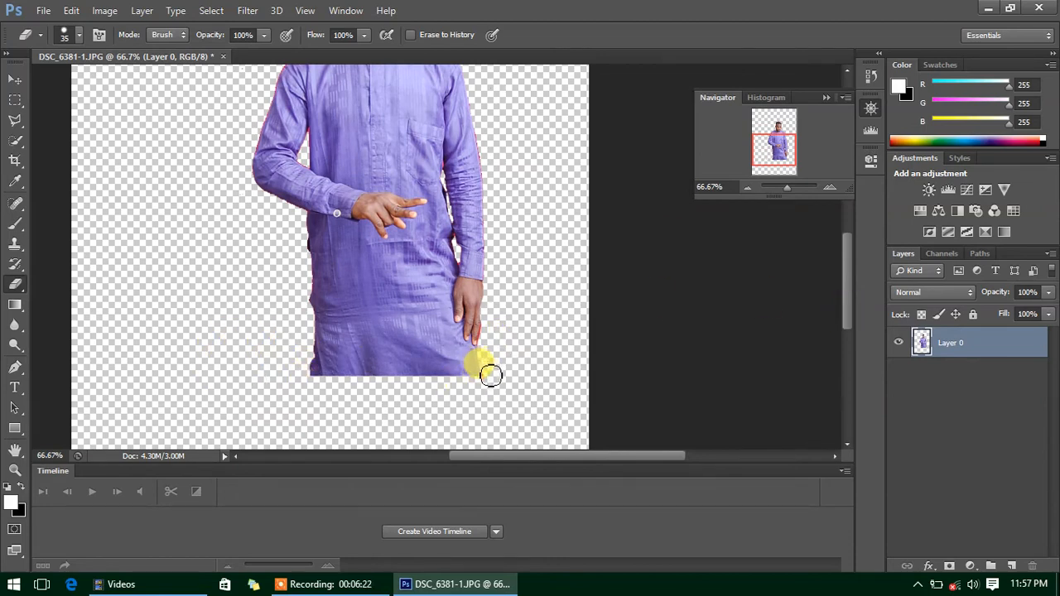
left_click_drag(490, 376, 494, 347)
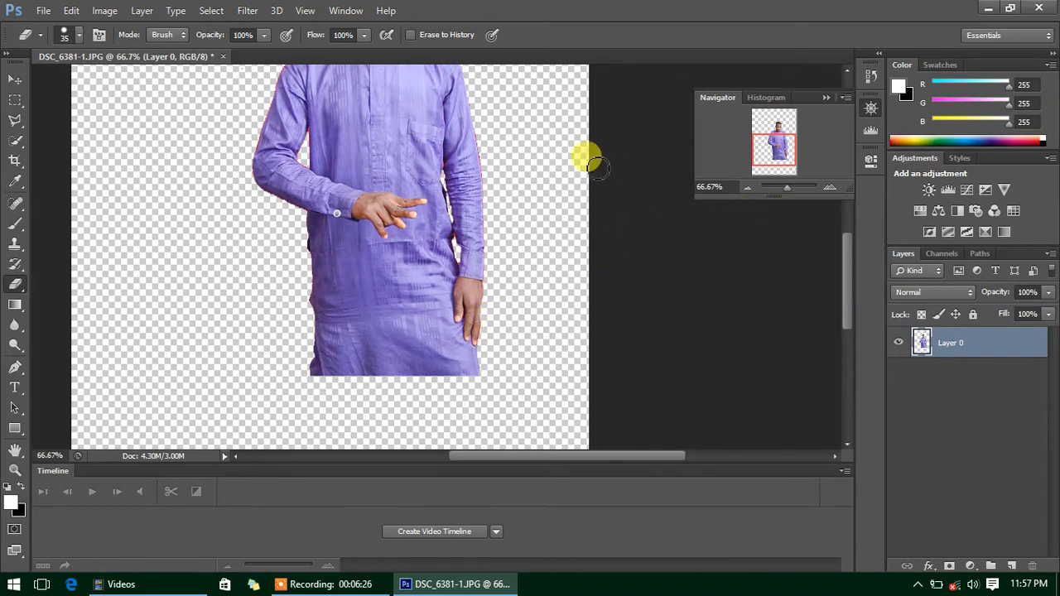
- At 200% zoom erase the pink fringe along the sleeve edge, then return to 33.33%
left_click(832, 185)
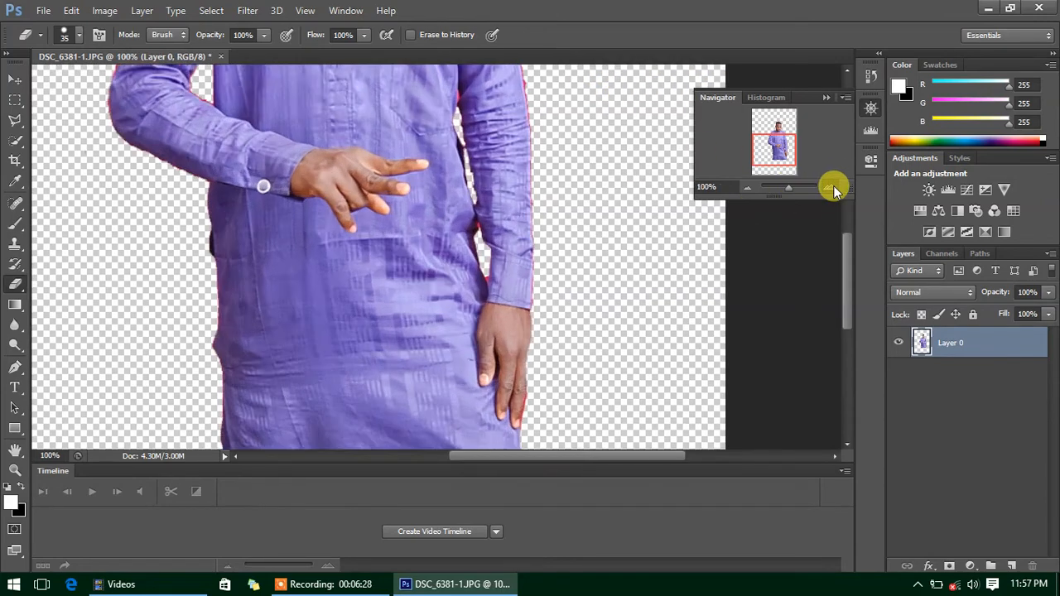
left_click(833, 185)
left_click_drag(849, 285, 847, 256)
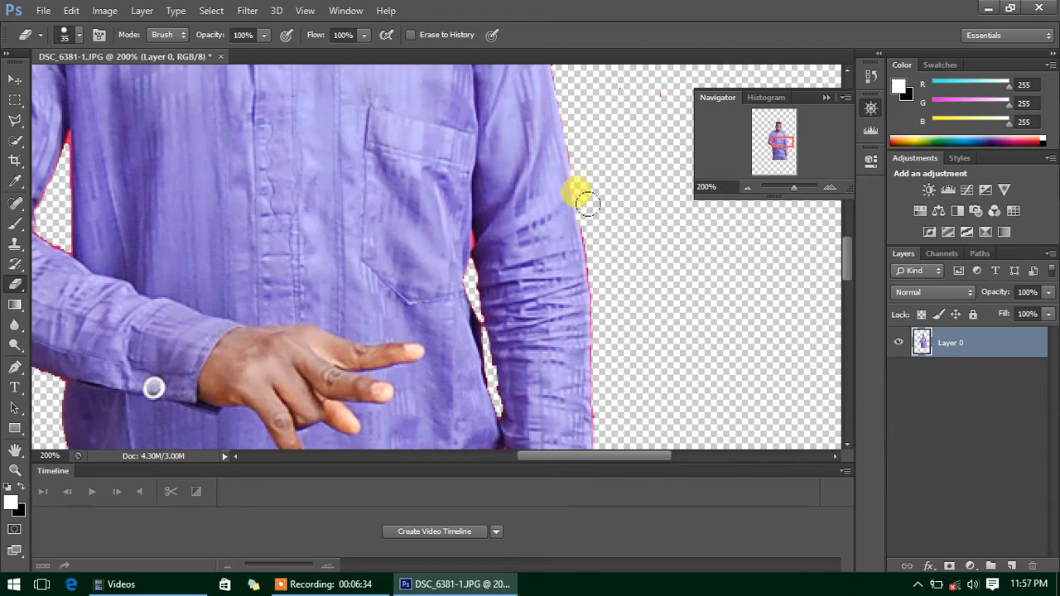
left_click_drag(591, 233, 599, 334)
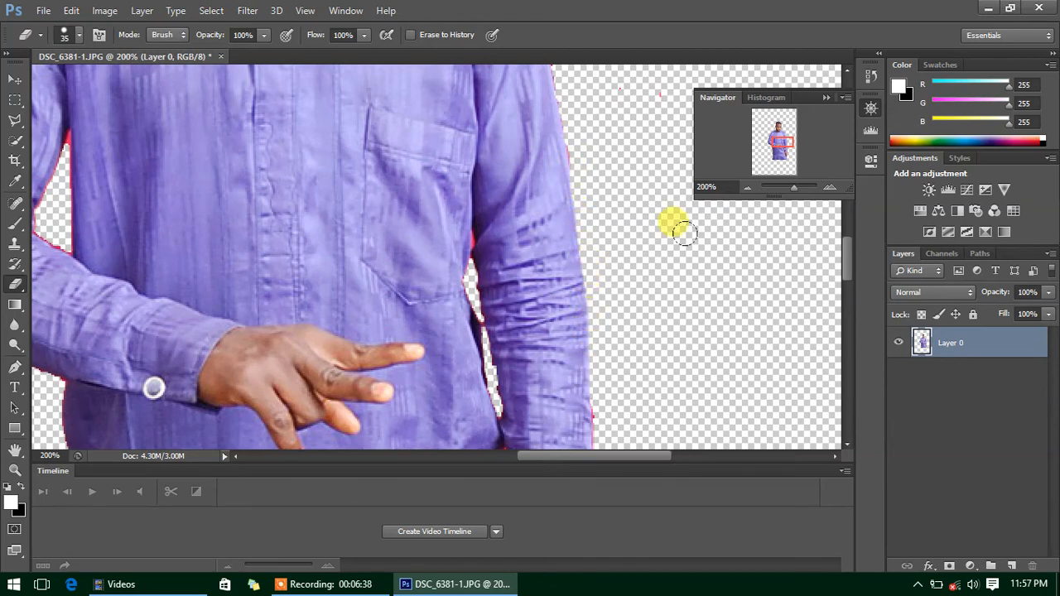
left_click(750, 188)
left_click(750, 188)
left_click(750, 188)
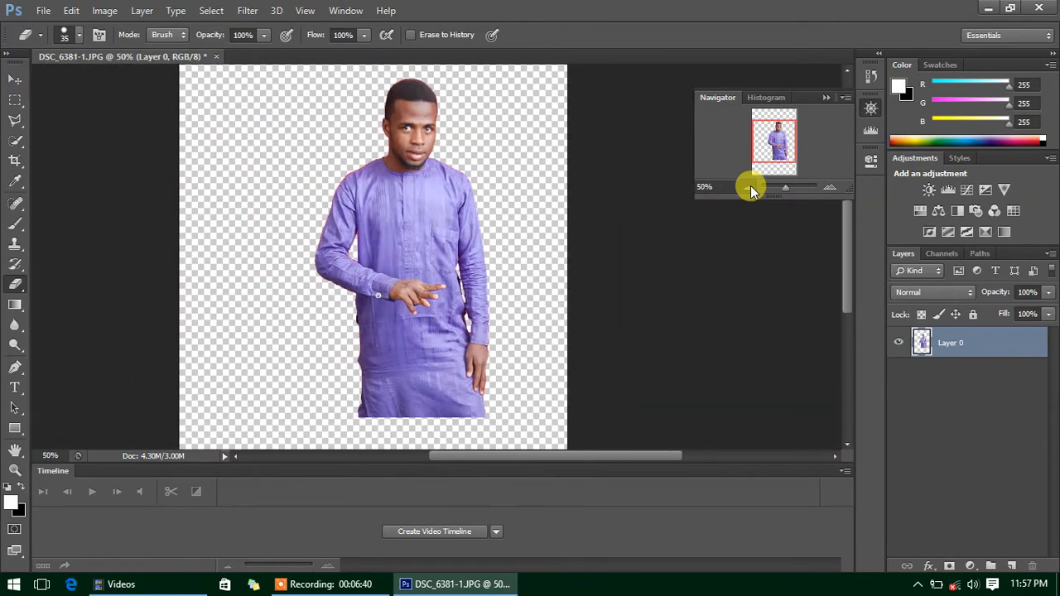
left_click(751, 188)
left_click(751, 188)
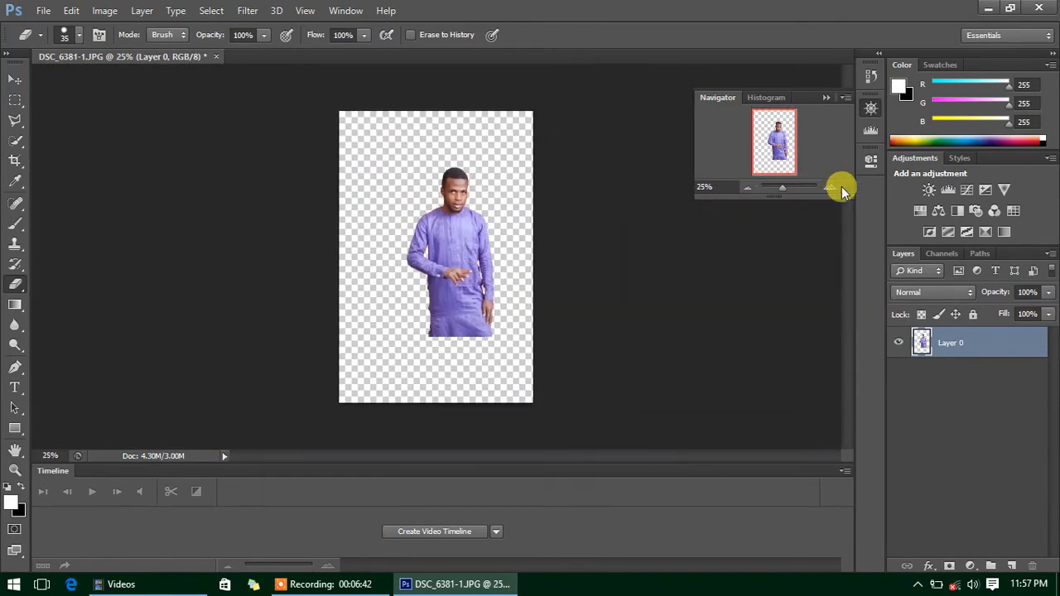
left_click(831, 190)
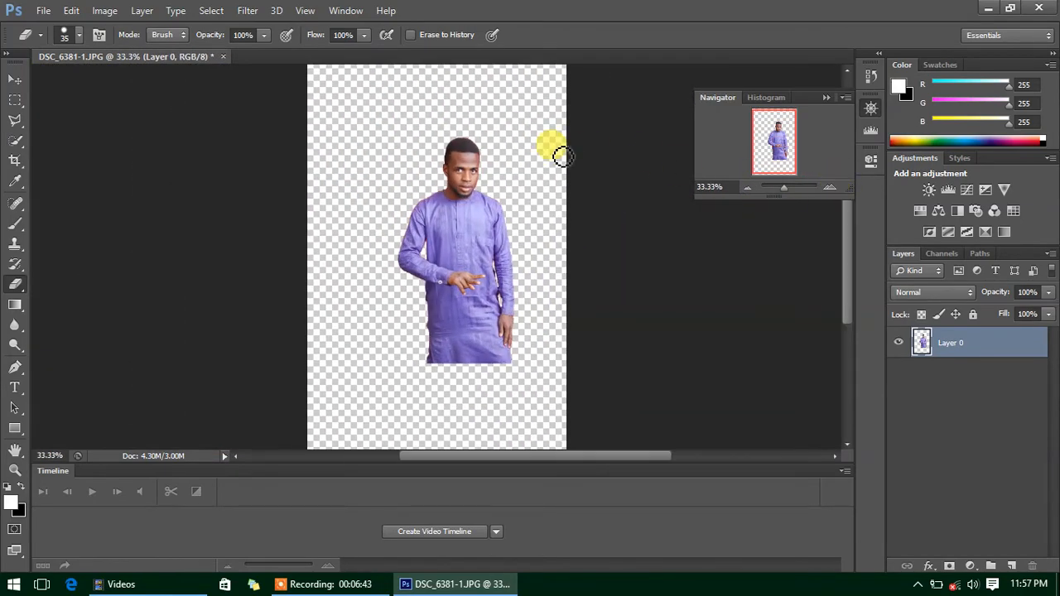
- Bring up the File > Open dialog and browse into Local Disk (J:)
left_click(44, 10)
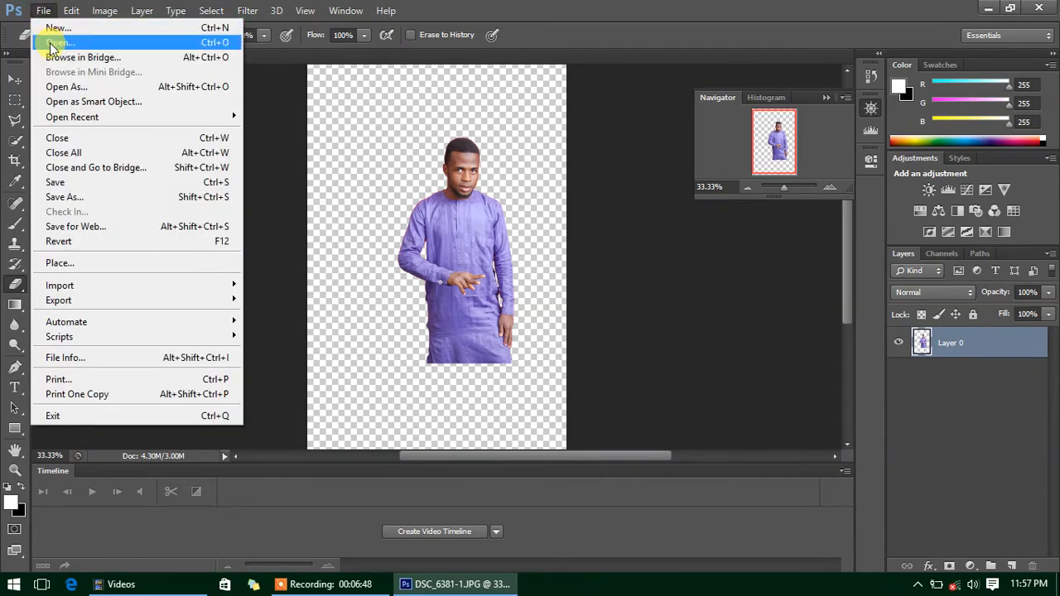
left_click(52, 45)
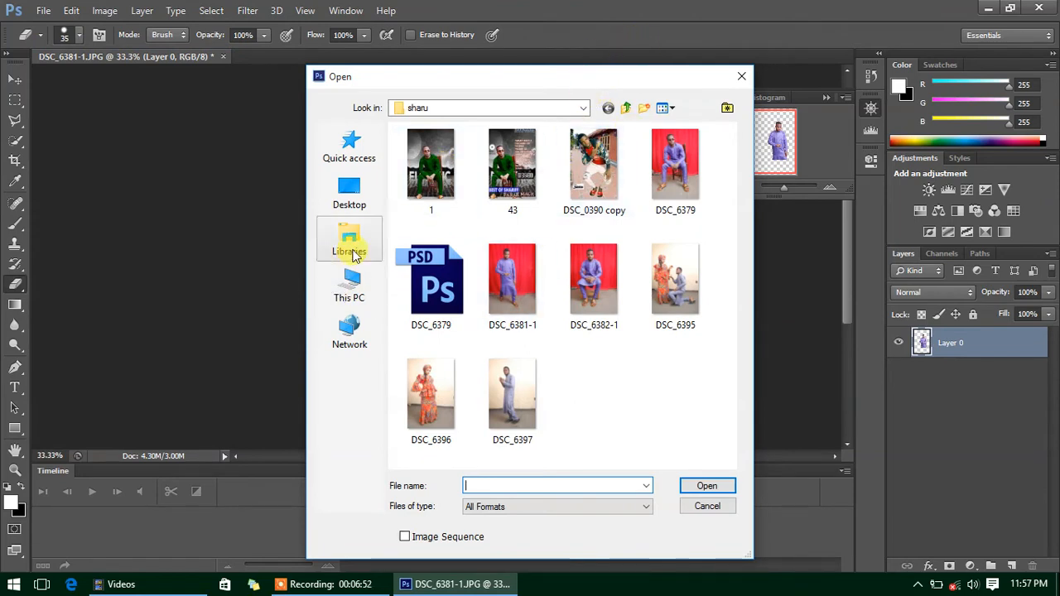
left_click(350, 281)
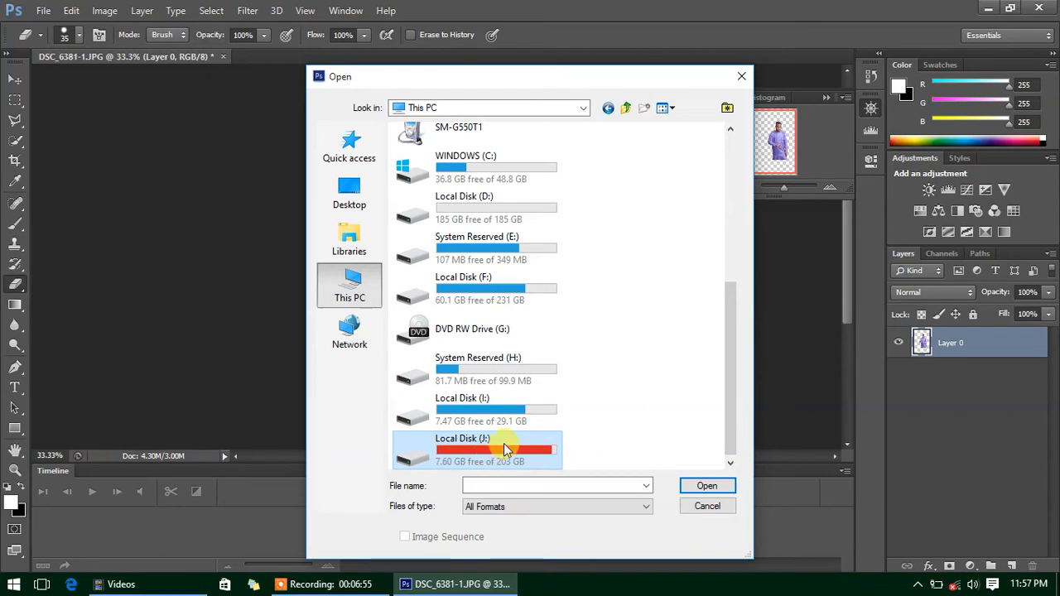
double_click(454, 444)
left_click_drag(454, 443, 461, 378)
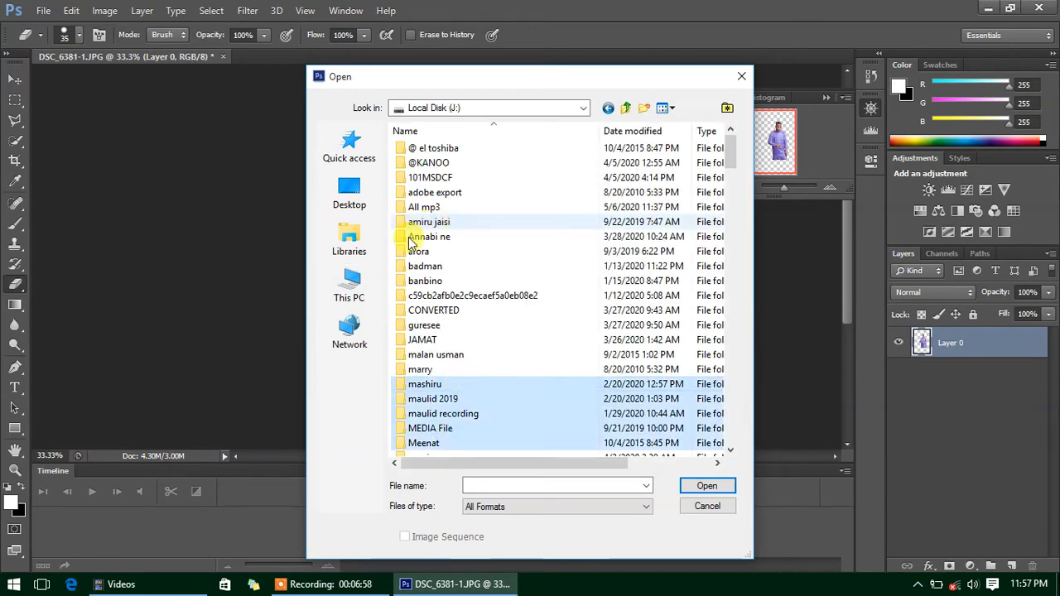
left_click(426, 149)
double_click(426, 149)
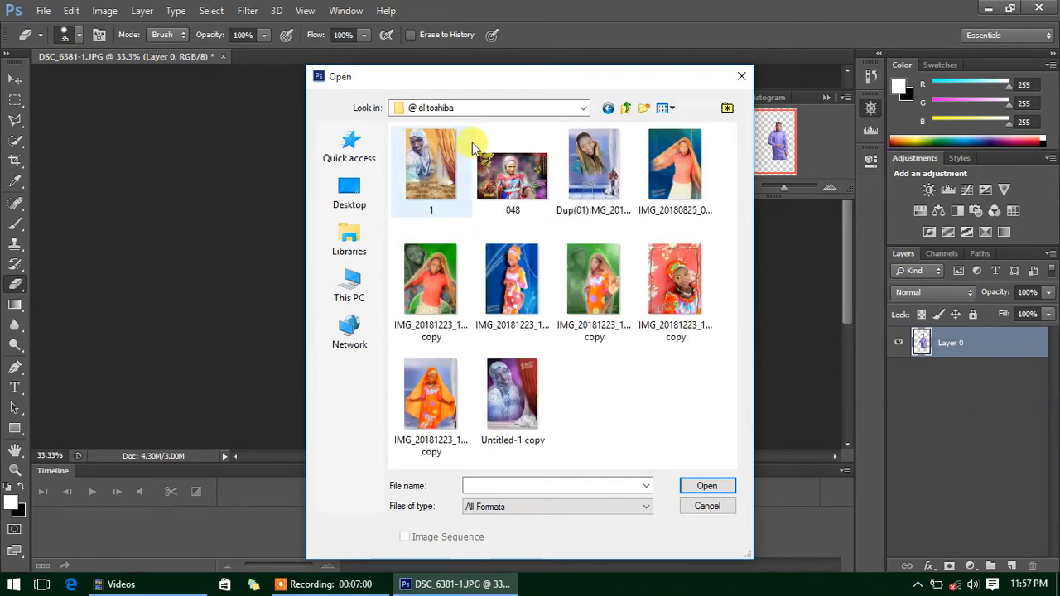
left_click(609, 108)
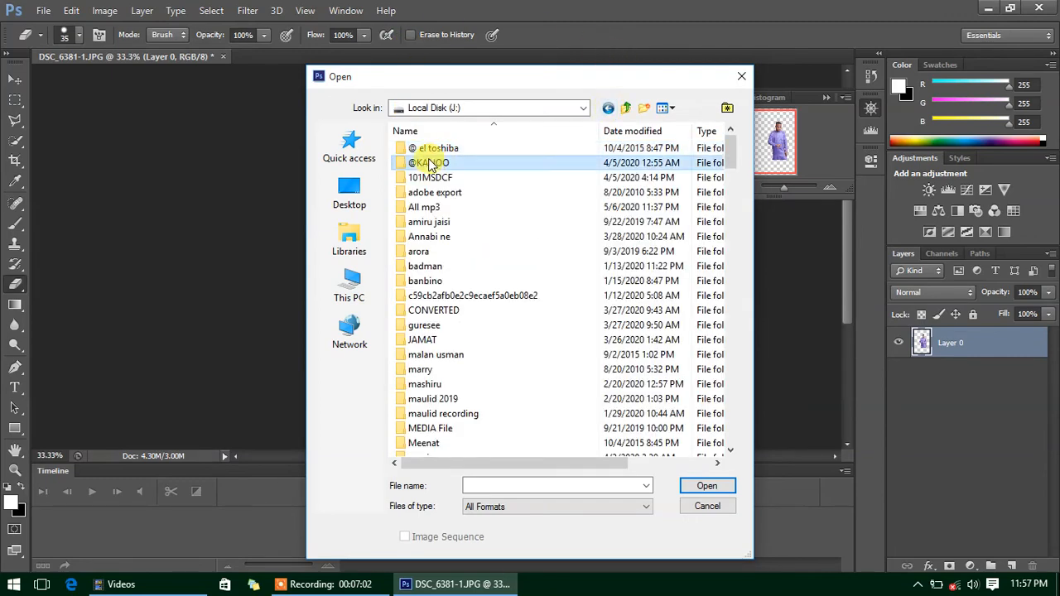
double_click(427, 163)
left_click(426, 147)
double_click(434, 150)
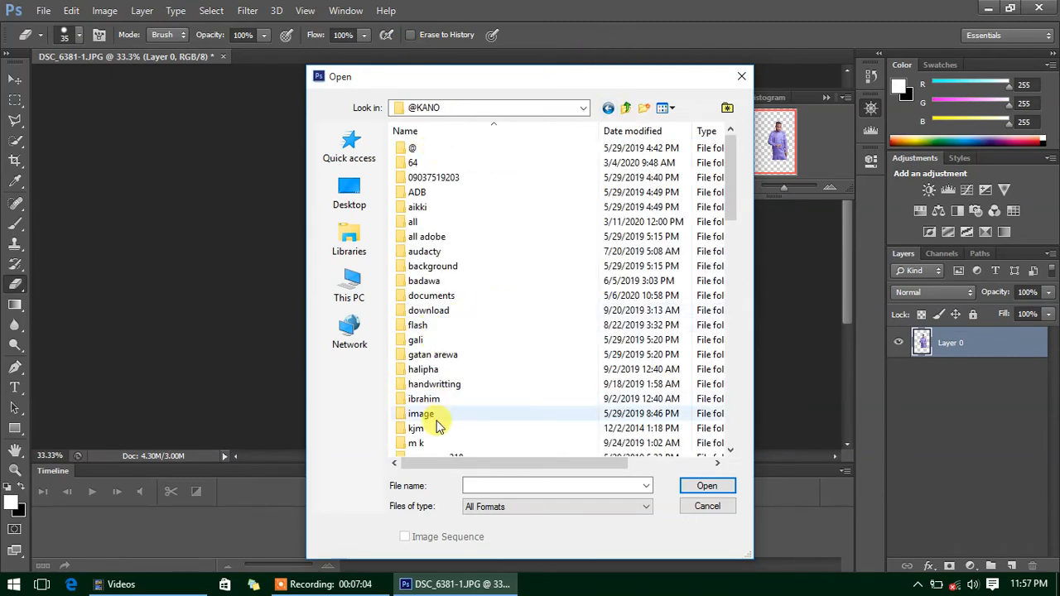
double_click(426, 296)
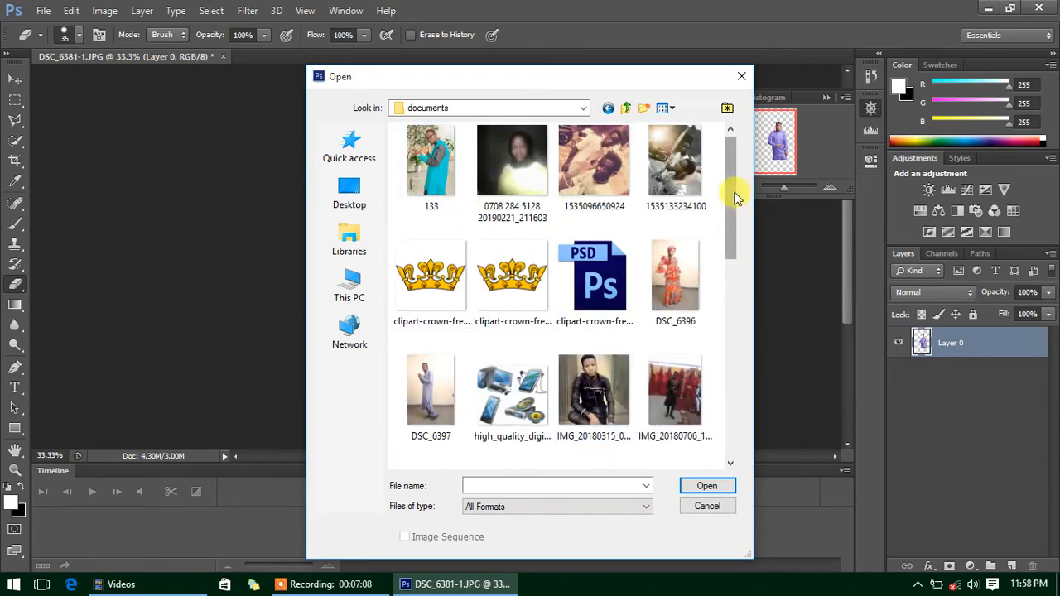
scroll(729, 274, "down", 3)
left_click_drag(733, 273, 734, 403)
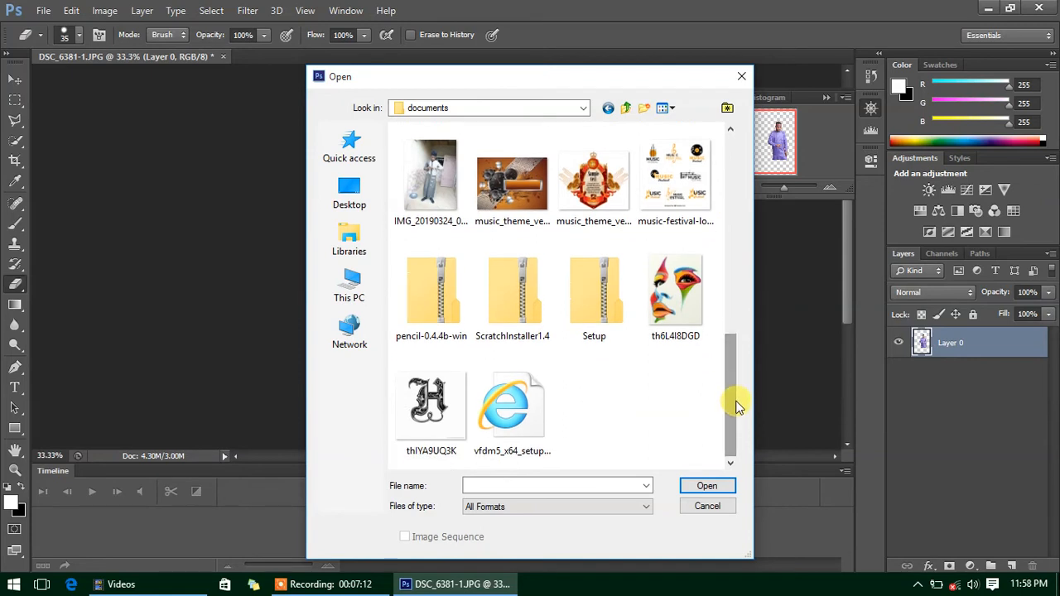
left_click(528, 199)
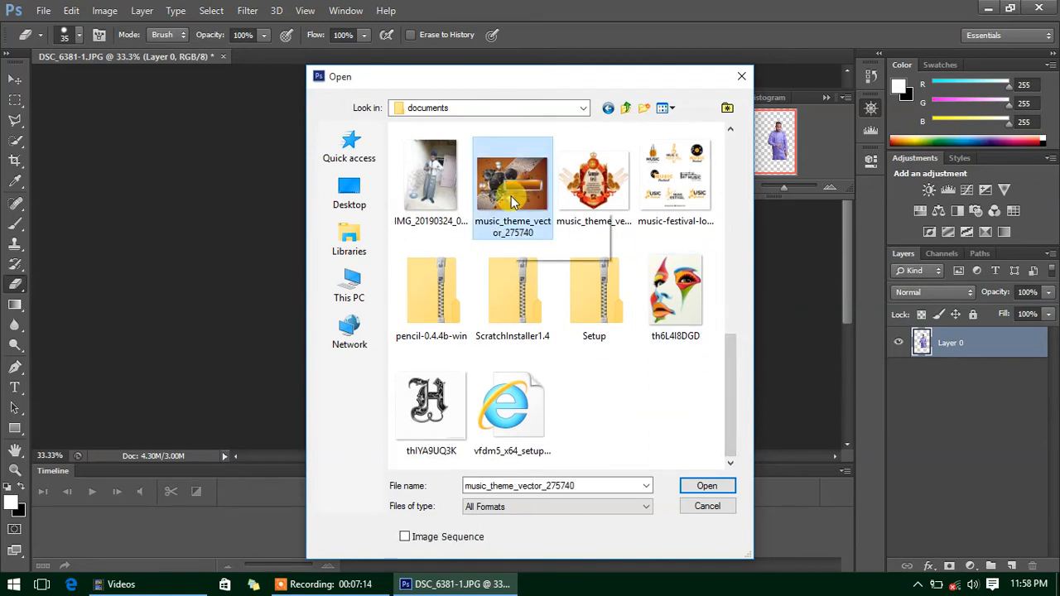
left_click(609, 111)
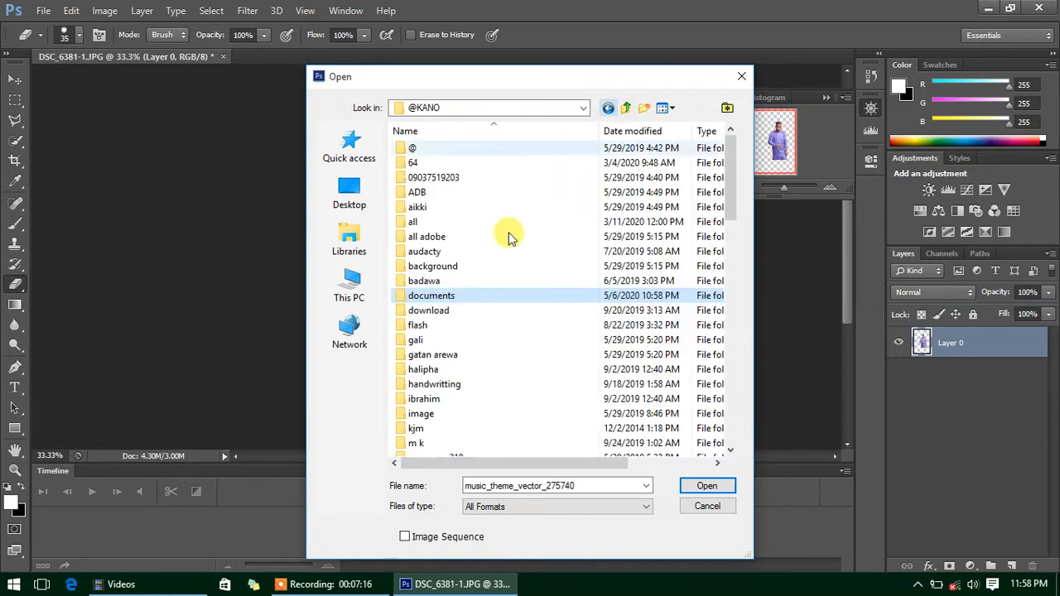
double_click(433, 310)
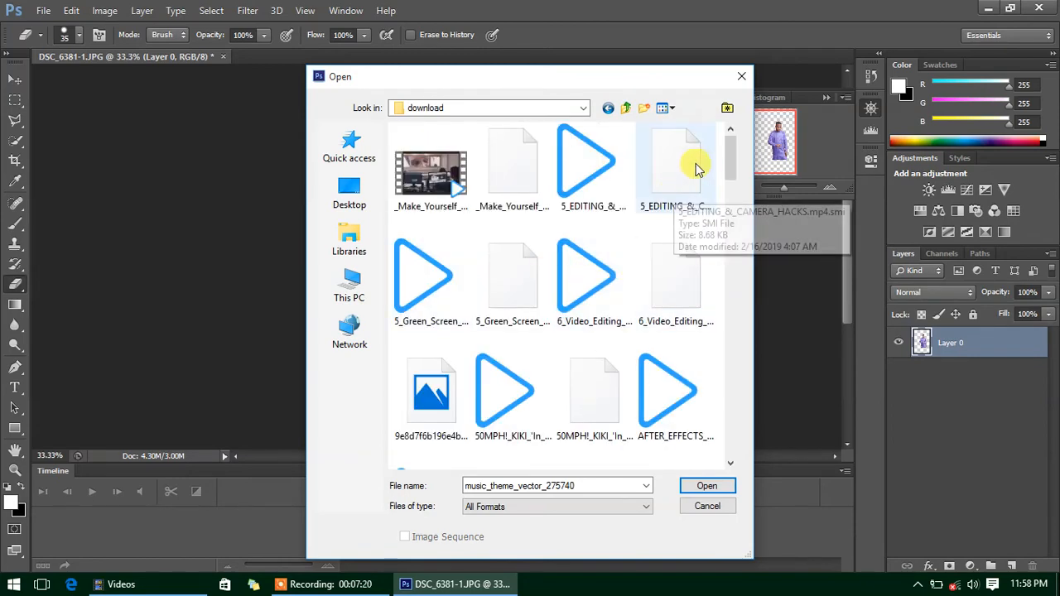
left_click_drag(732, 156, 736, 434)
left_click(610, 109)
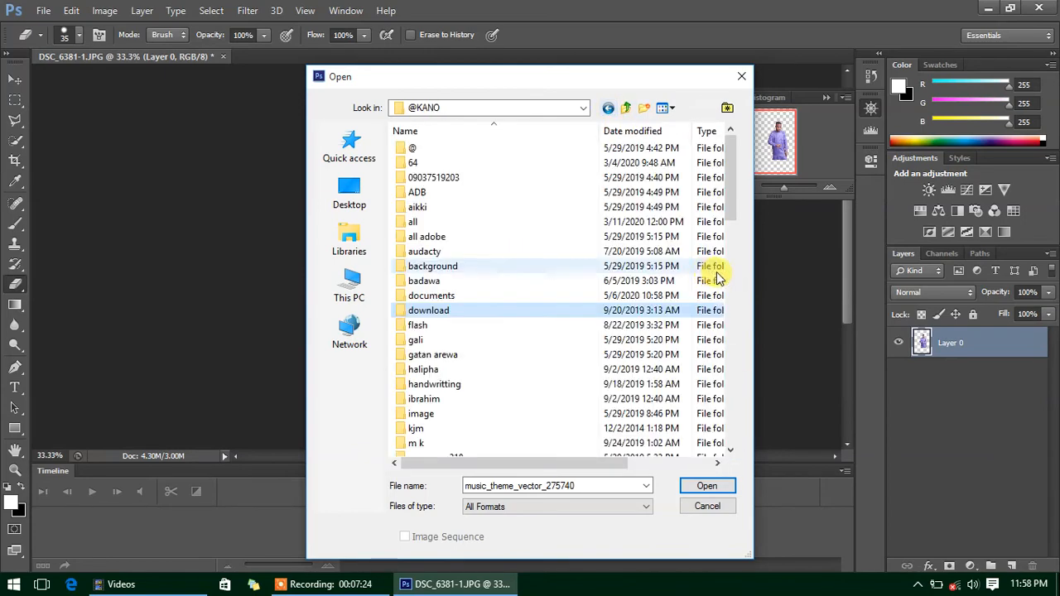
left_click_drag(731, 180, 731, 198)
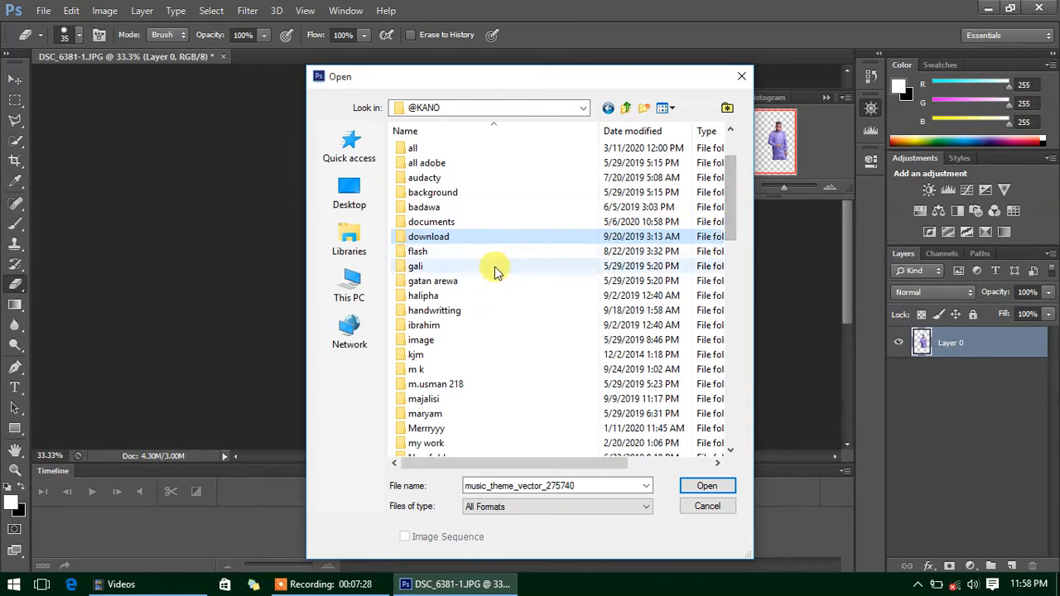
- Open the halipha folder and select background-bonfire-burn-207353
left_click(441, 297)
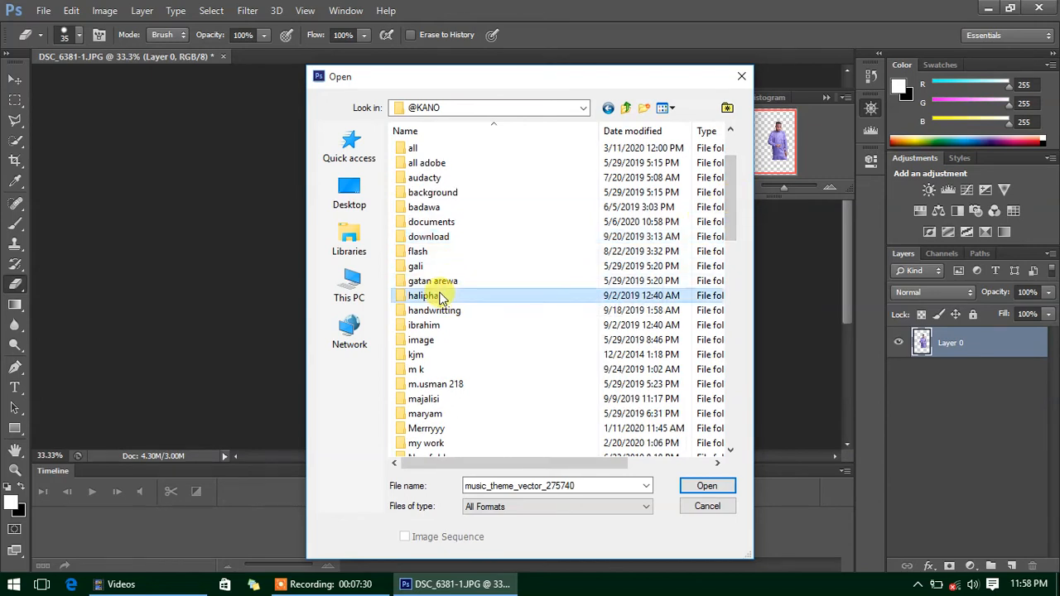
double_click(447, 300)
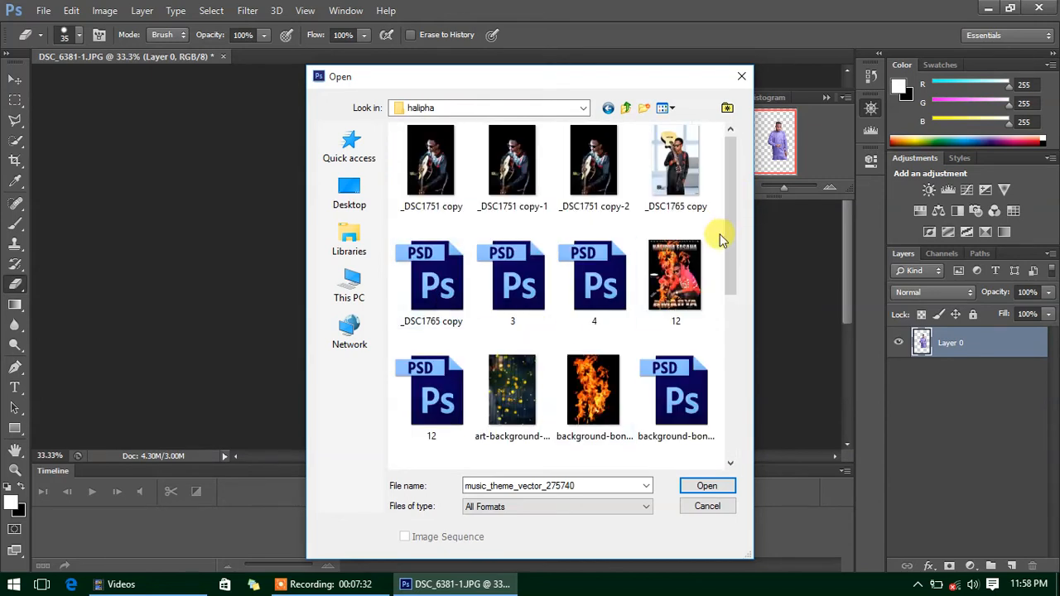
left_click_drag(738, 213, 728, 294)
left_click(593, 435)
scroll(654, 331, "down", 1)
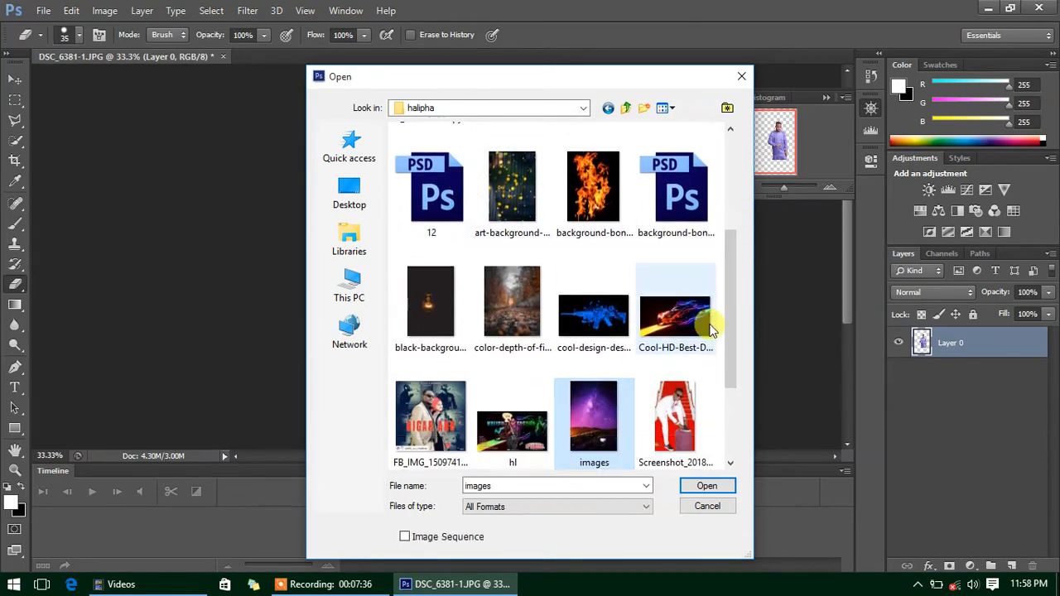
left_click_drag(631, 72, 256, 84)
left_click(219, 192)
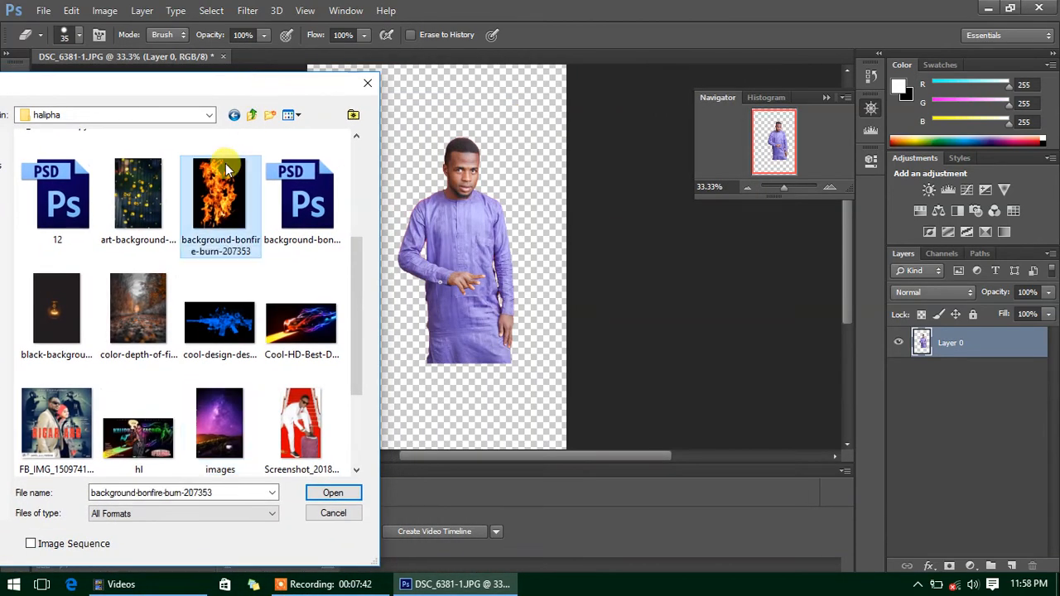
- Open the bonfire photo and drag it into the DSC_6381-1 document as Layer 1, starting to shrink it
left_click(342, 494)
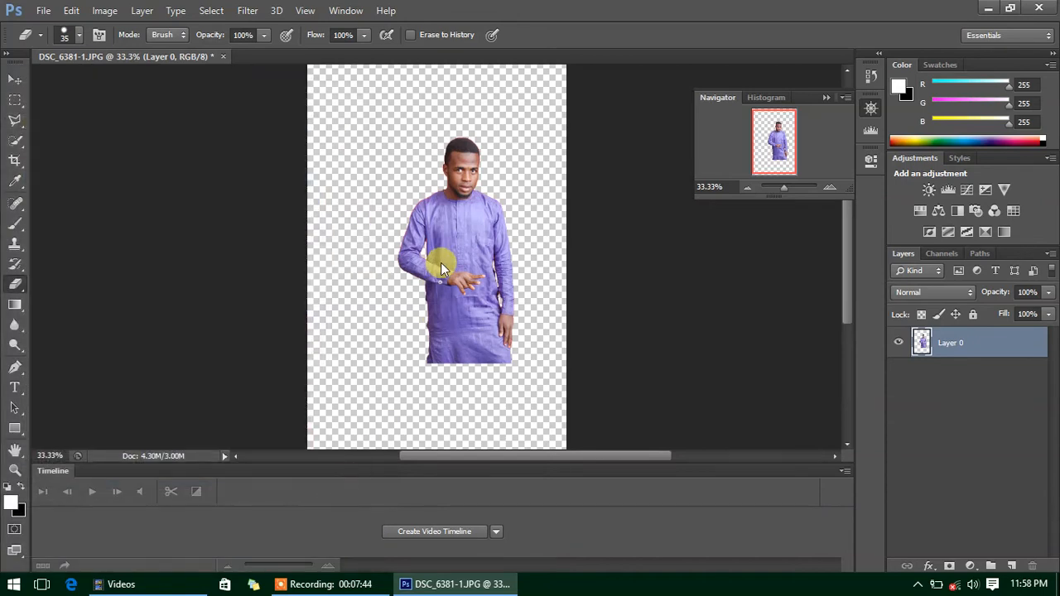
left_click(13, 83)
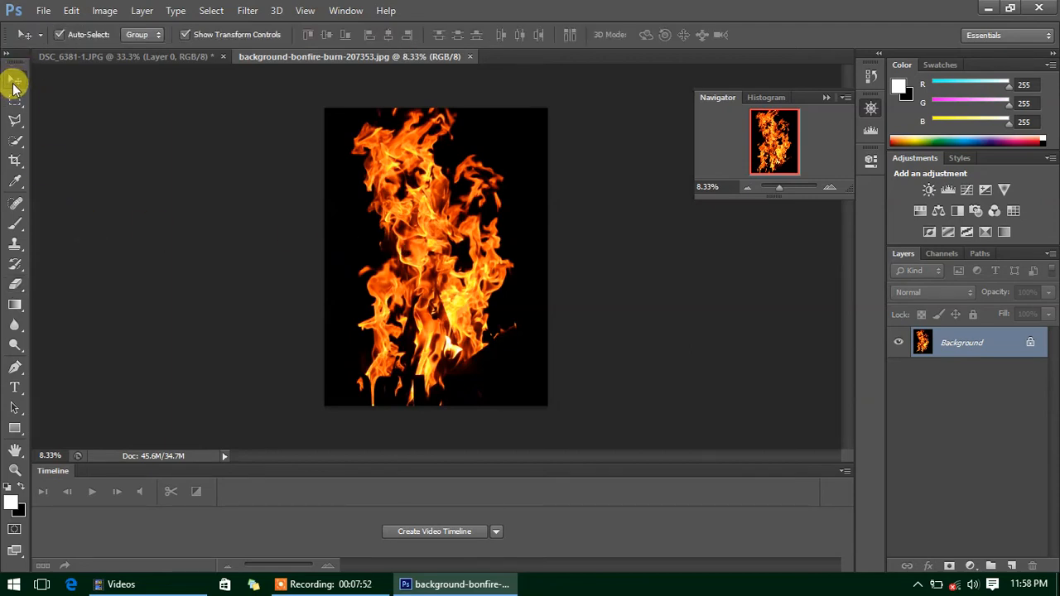
left_click_drag(408, 264, 295, 163)
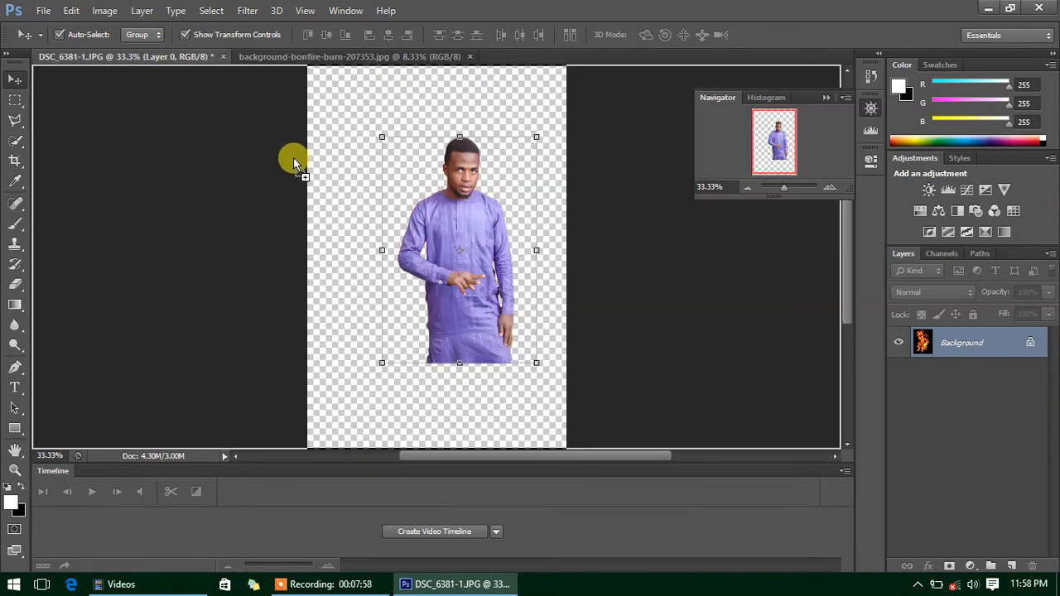
left_click_drag(211, 70, 407, 322)
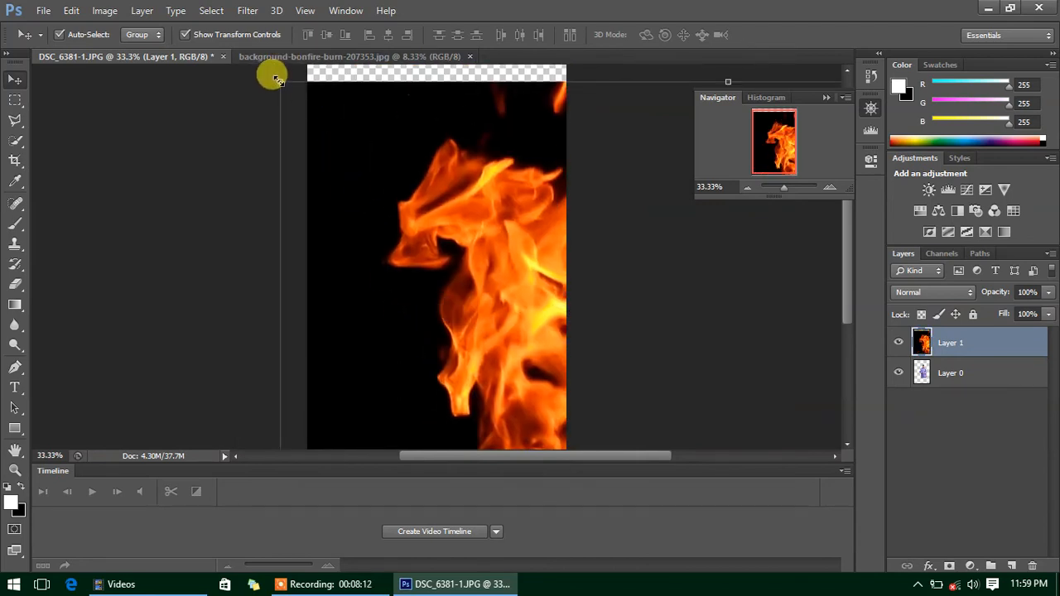
left_click_drag(278, 83, 334, 106)
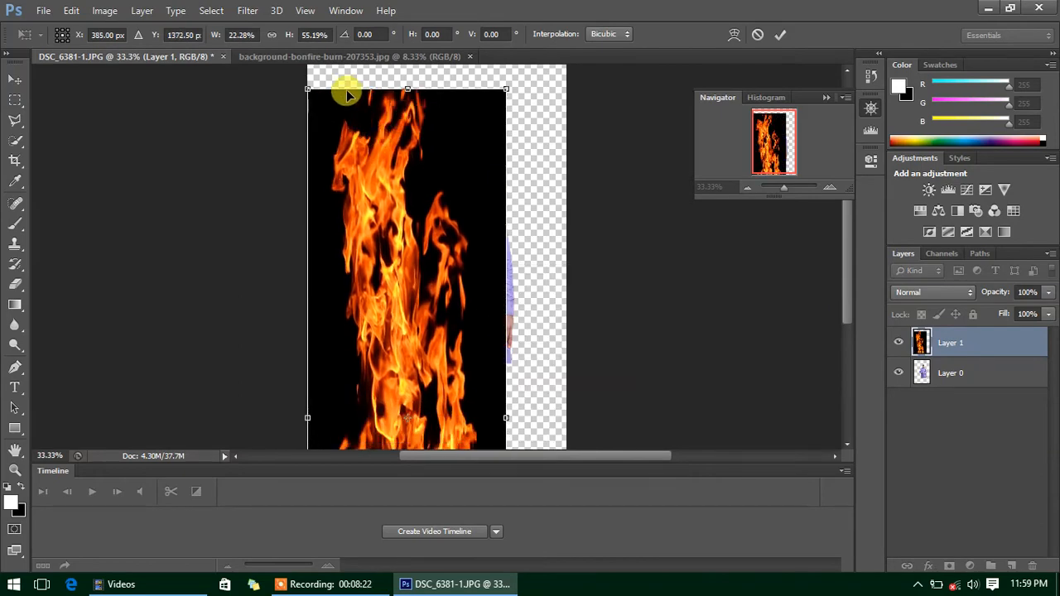
- Scale and reposition the fire layer until the flames span the canvas, then commit
left_click_drag(415, 168, 461, 113)
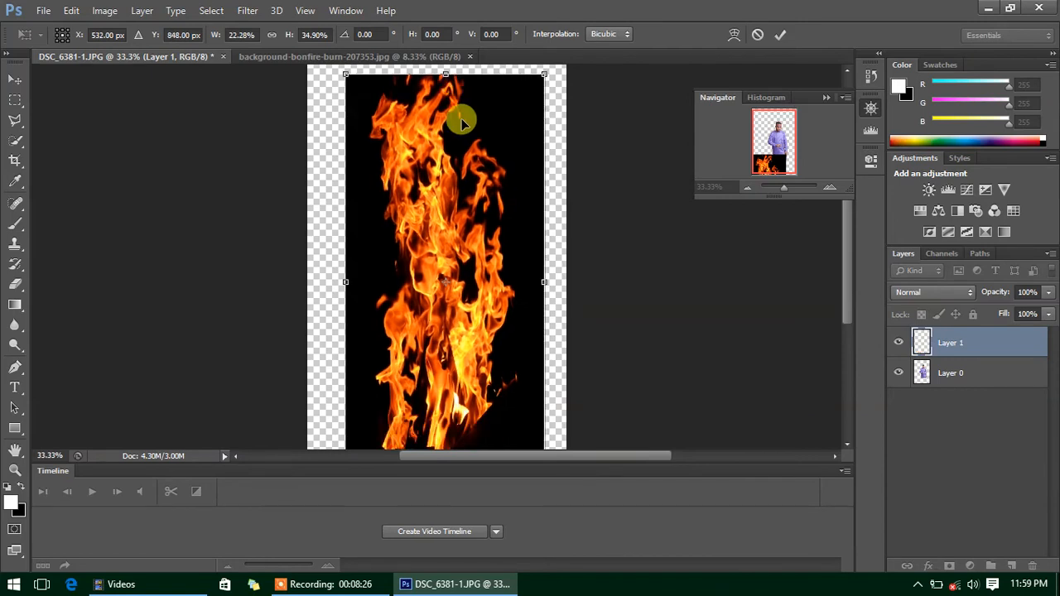
left_click_drag(445, 70, 445, 189)
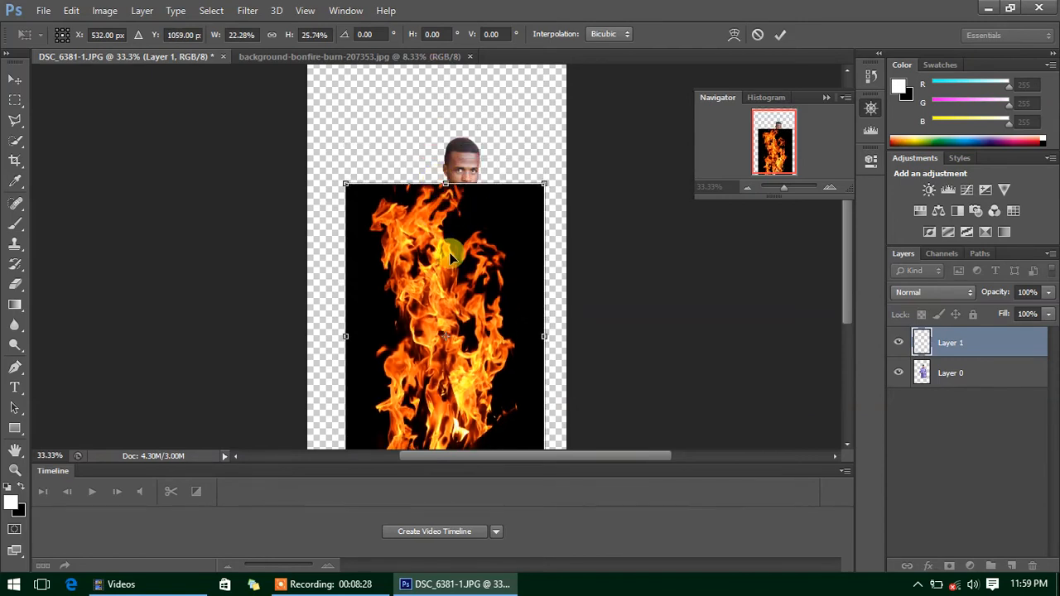
left_click_drag(434, 256, 448, 195)
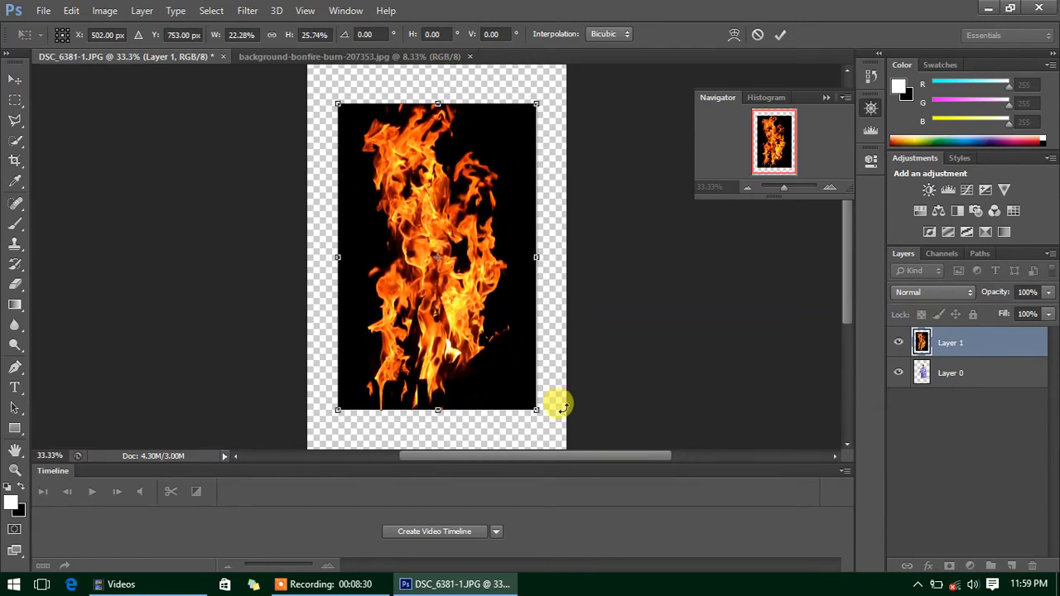
left_click_drag(539, 406, 566, 449)
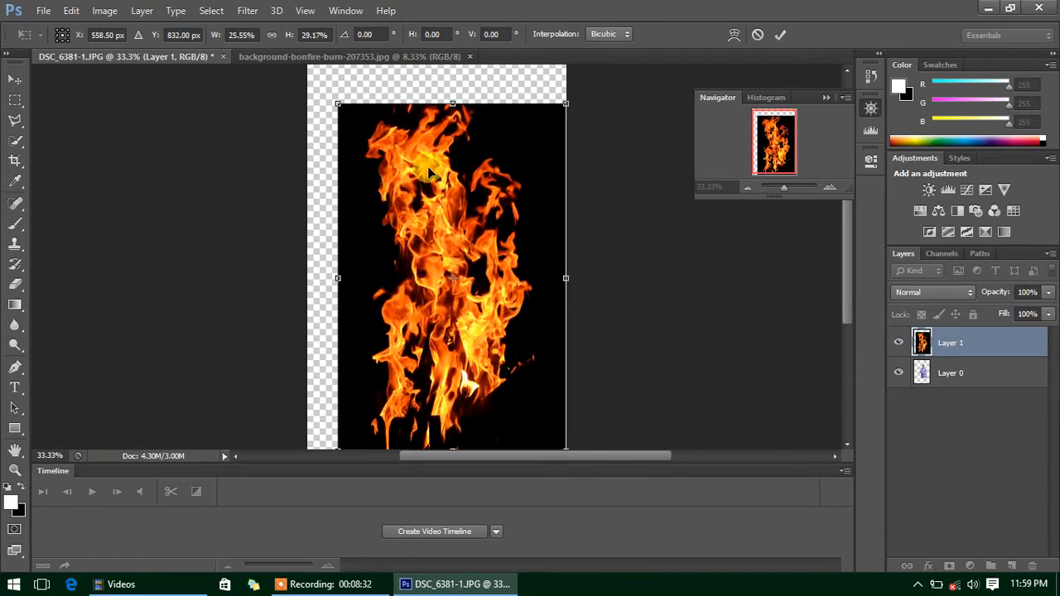
left_click_drag(337, 104, 307, 90)
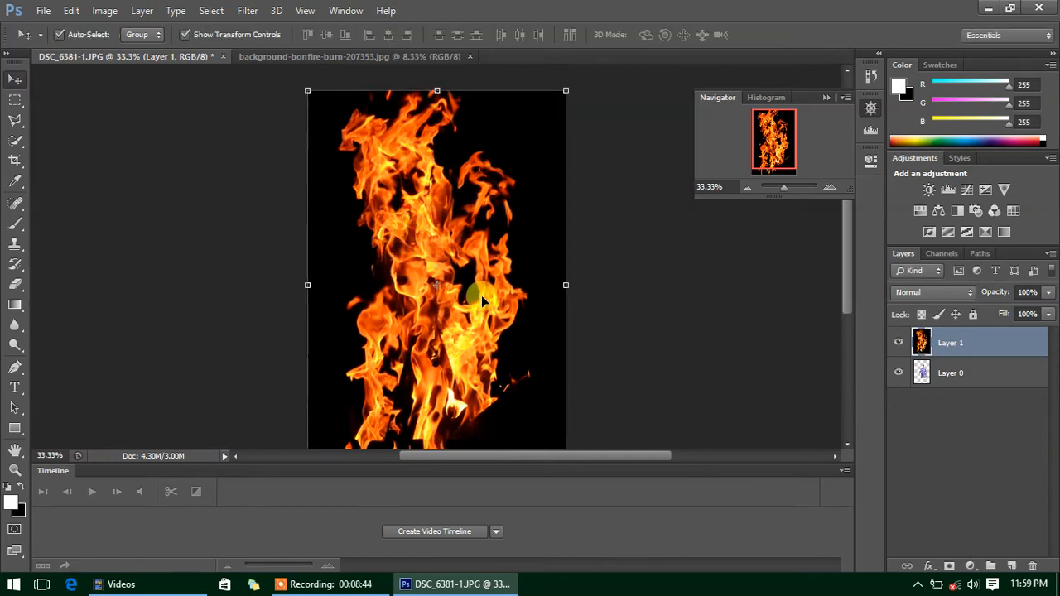
- Move the fire Layer 1 beneath the man's Layer 0
left_click(947, 375)
left_click(947, 340)
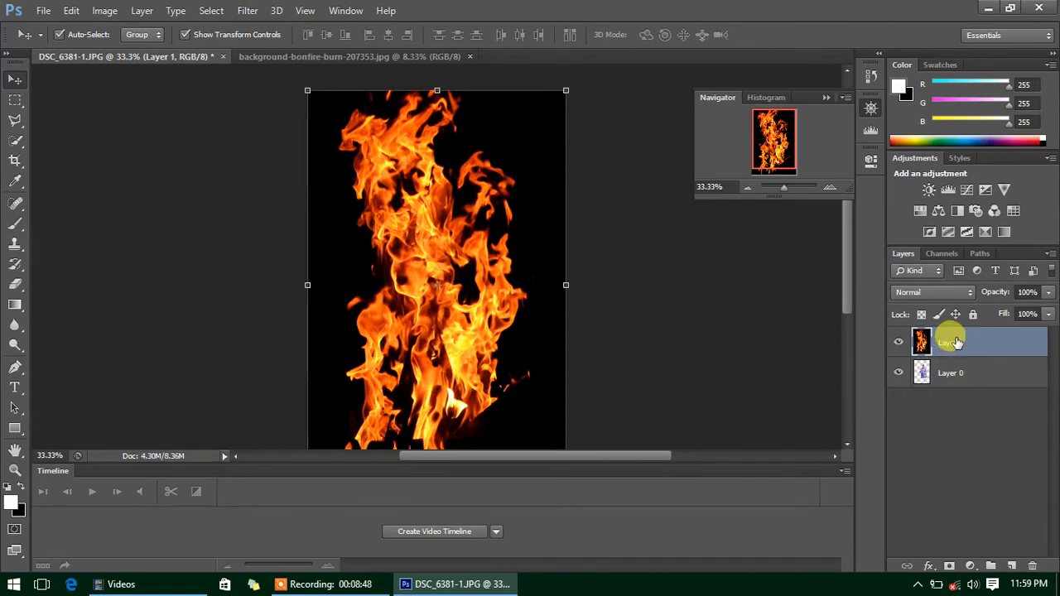
left_click_drag(957, 342, 959, 390)
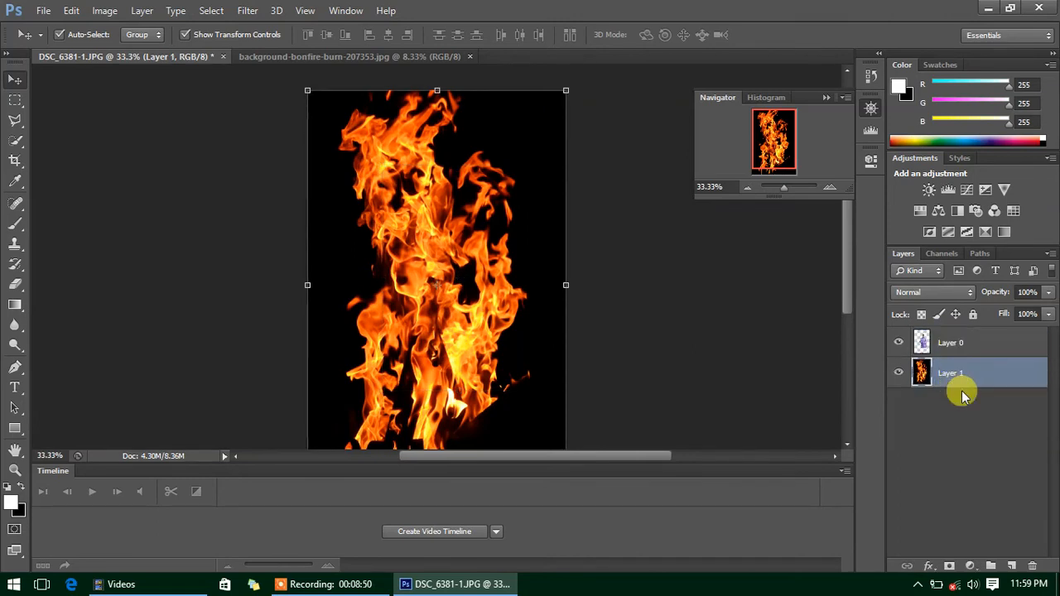
- Shift the man up-left and enlarge him proportionally over the flames
left_click(478, 249)
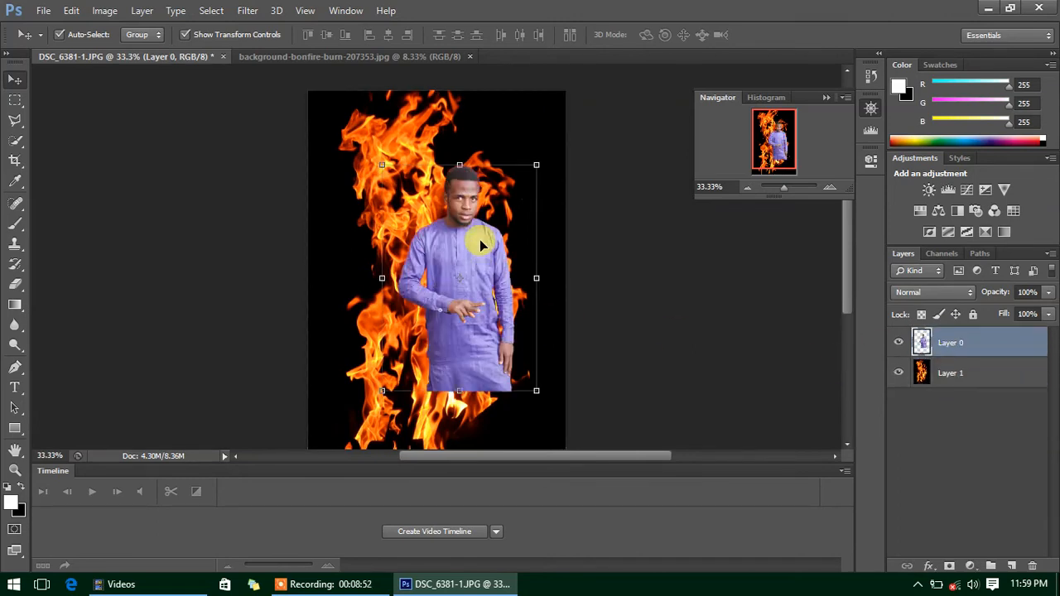
left_click_drag(464, 328, 422, 272)
left_click_drag(495, 334, 604, 408)
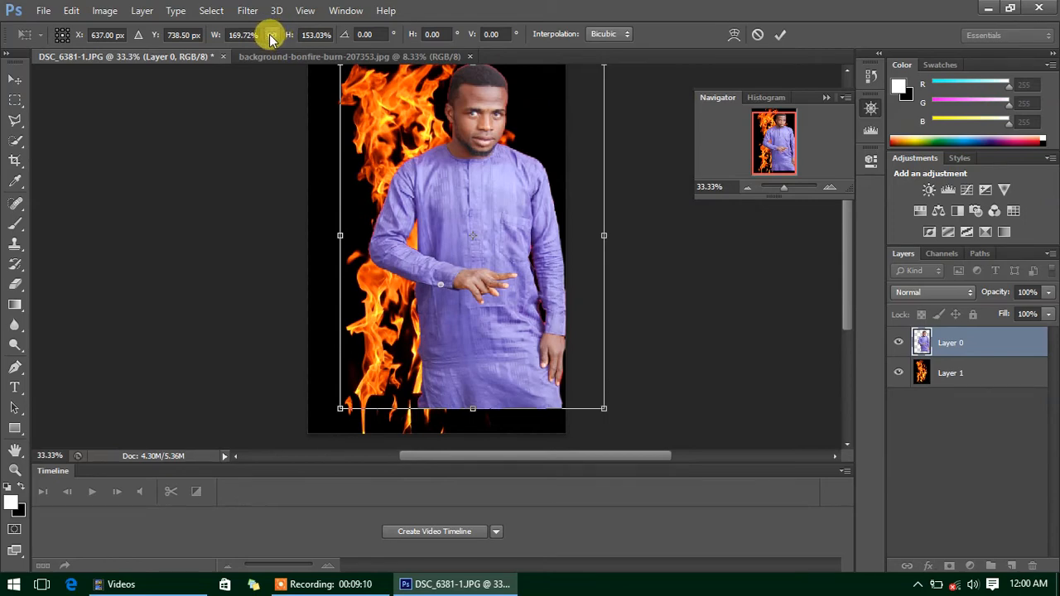
left_click(272, 36)
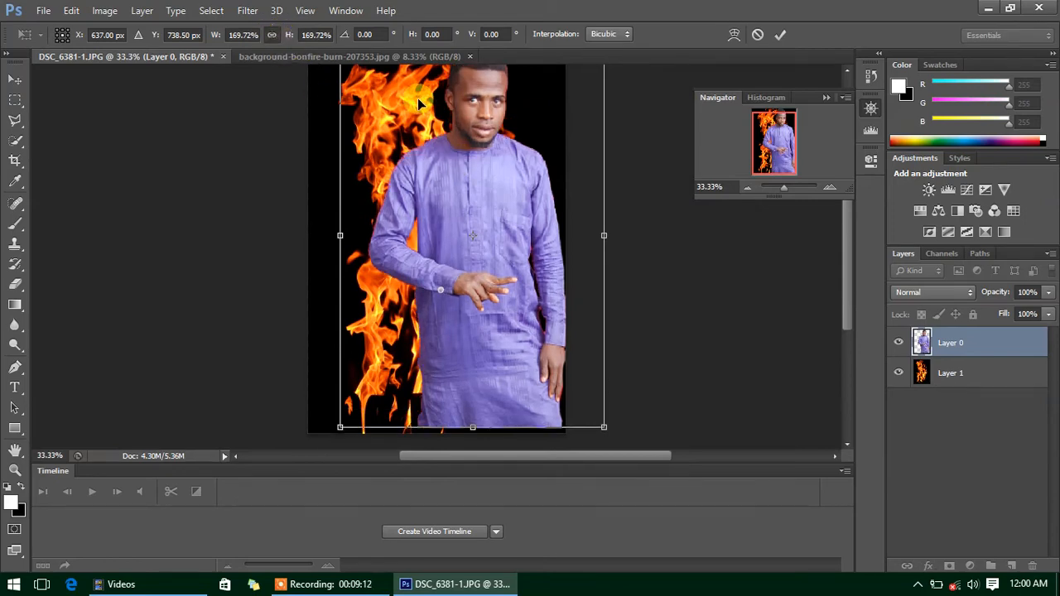
key("Return")
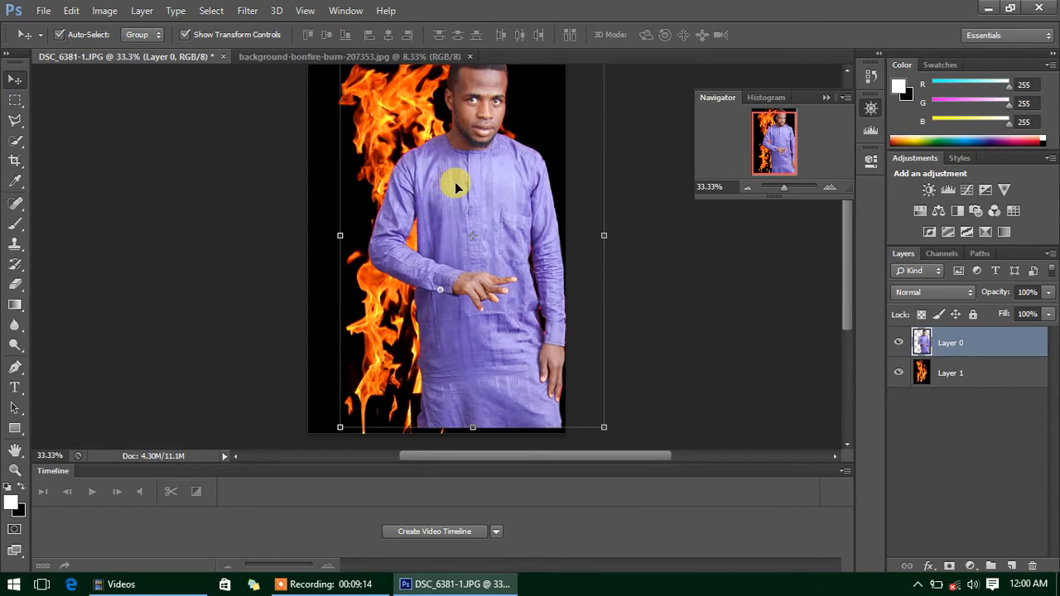
- Rescale the man with linked width and height and recentre him over the flames
mouse_move(455, 187)
left_mouse_down()
mouse_move(464, 163)
mouse_move(447, 193)
left_mouse_up()
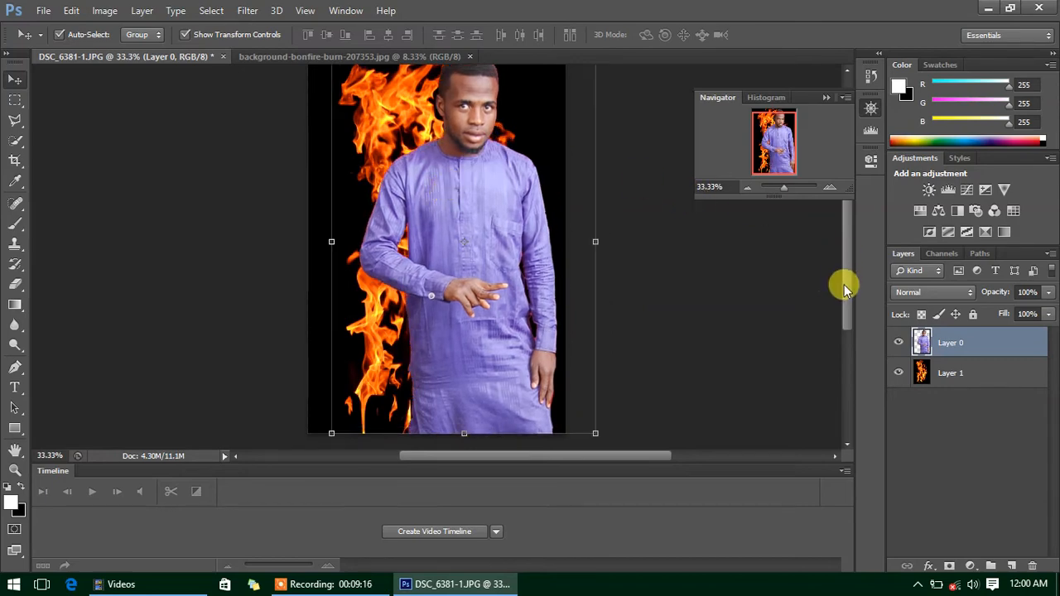
mouse_move(845, 286)
left_mouse_down()
mouse_move(845, 254)
mouse_move(845, 273)
left_mouse_up()
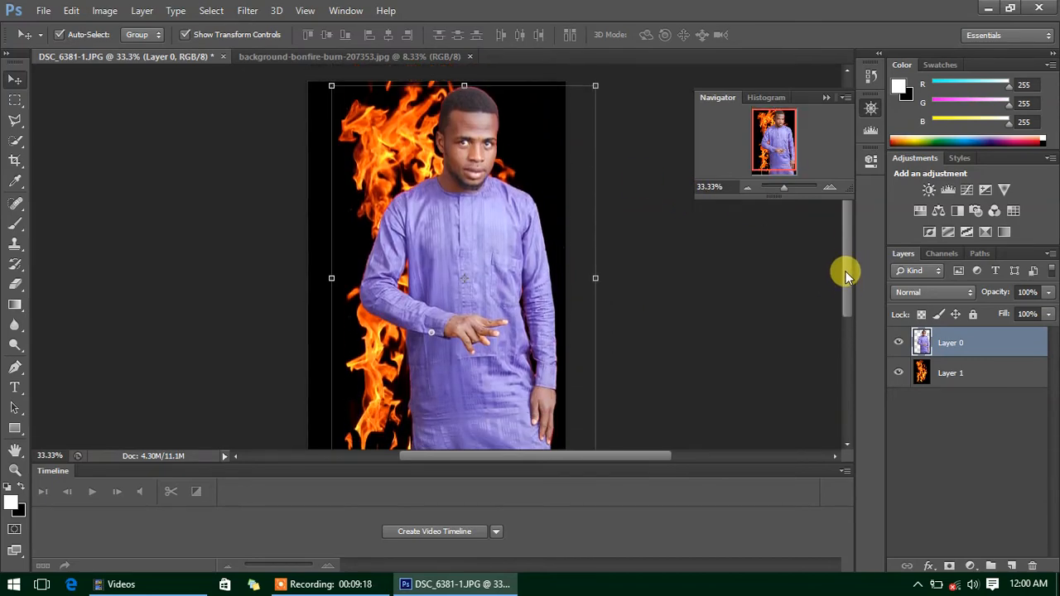
left_click_drag(331, 83, 349, 127)
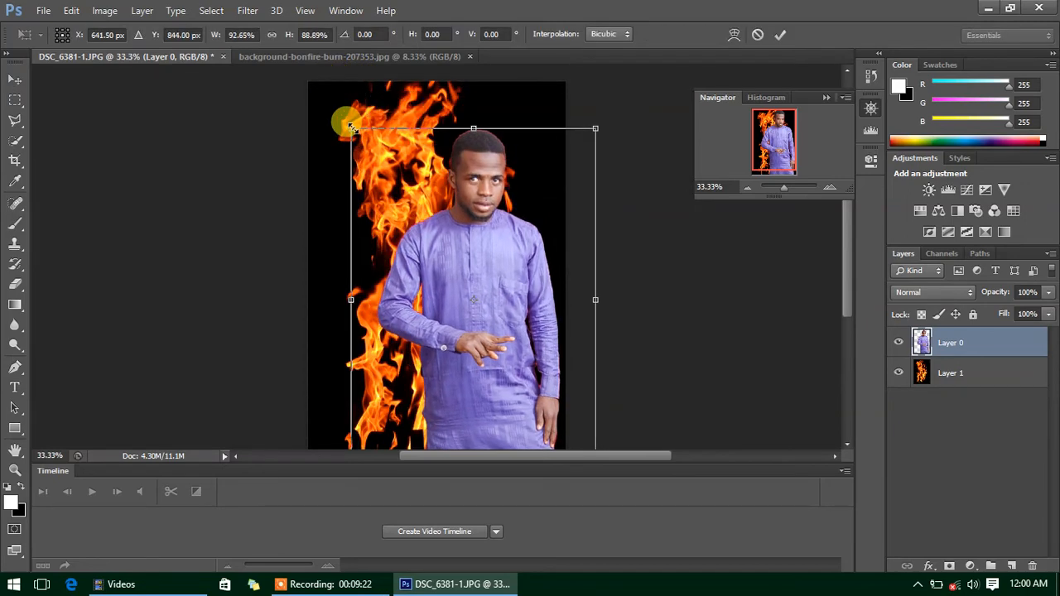
left_click_drag(437, 230, 393, 203)
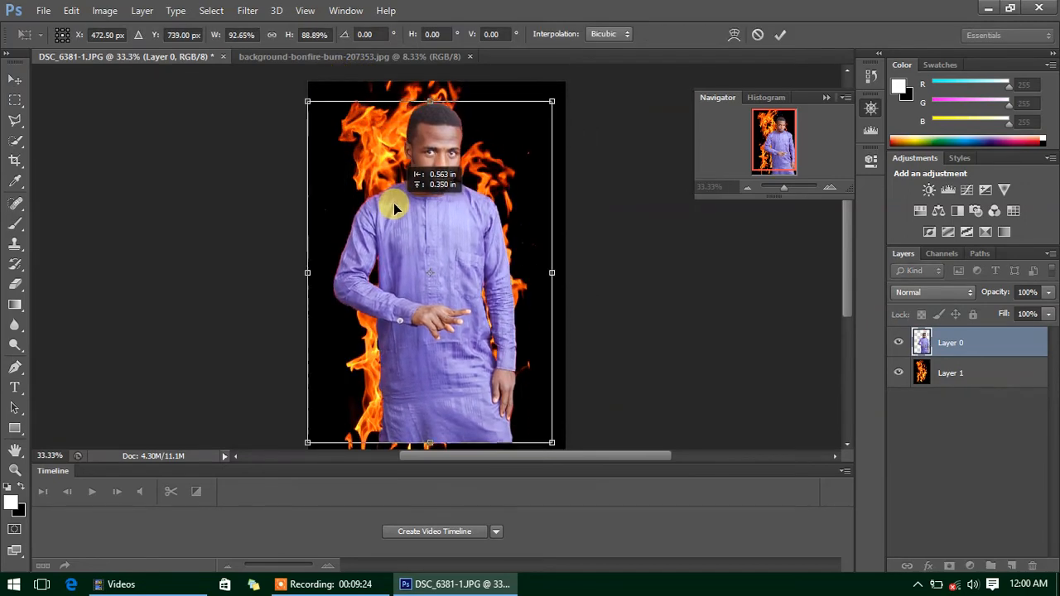
left_click_drag(305, 98, 328, 139)
mouse_move(423, 285)
left_mouse_down()
mouse_move(406, 266)
mouse_move(407, 302)
mouse_move(406, 293)
left_mouse_up()
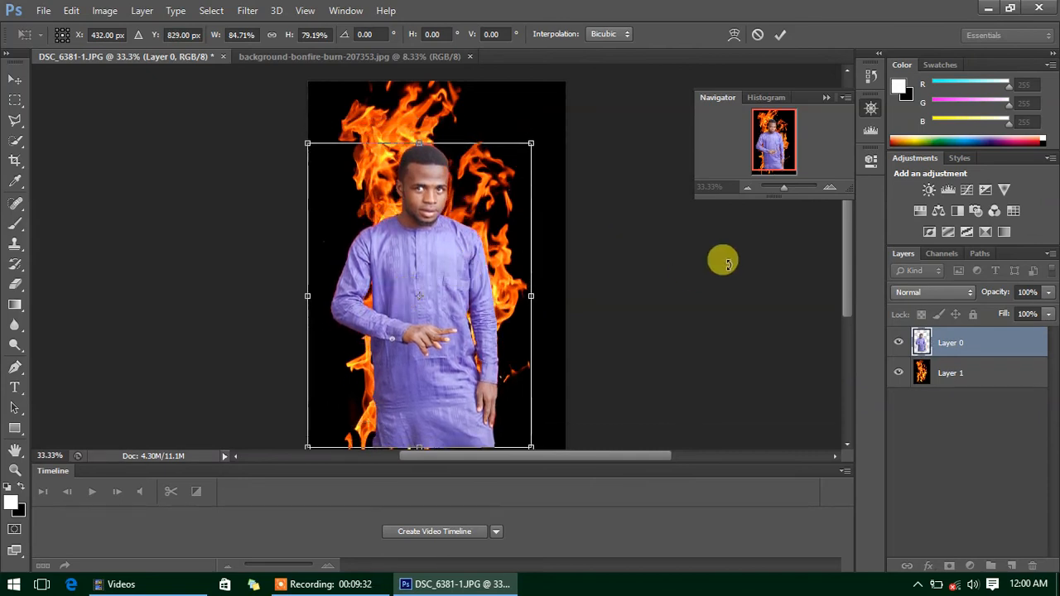
left_click_drag(848, 299, 848, 304)
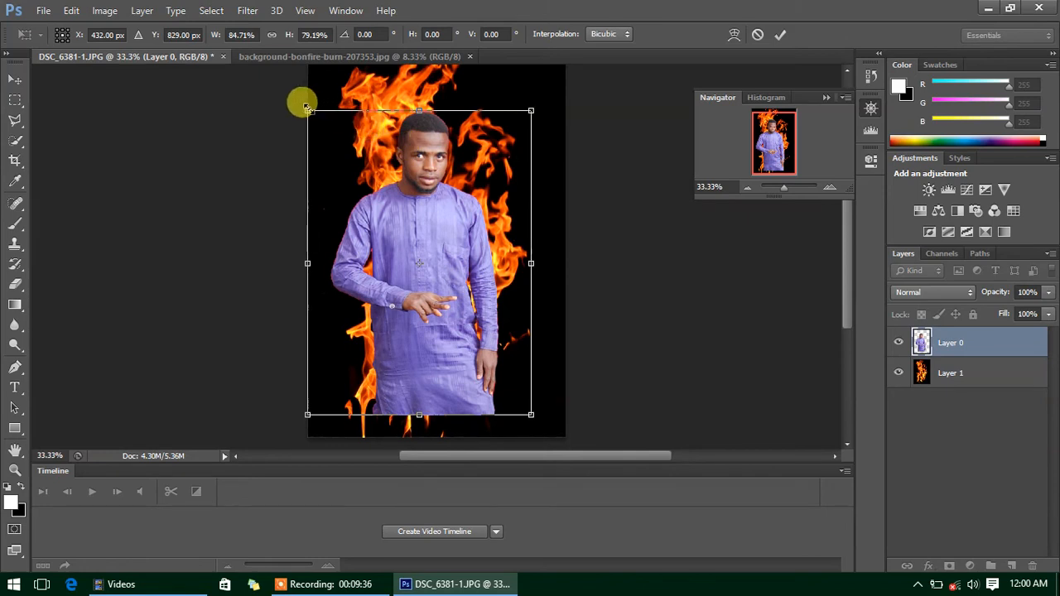
left_click_drag(307, 109, 293, 85)
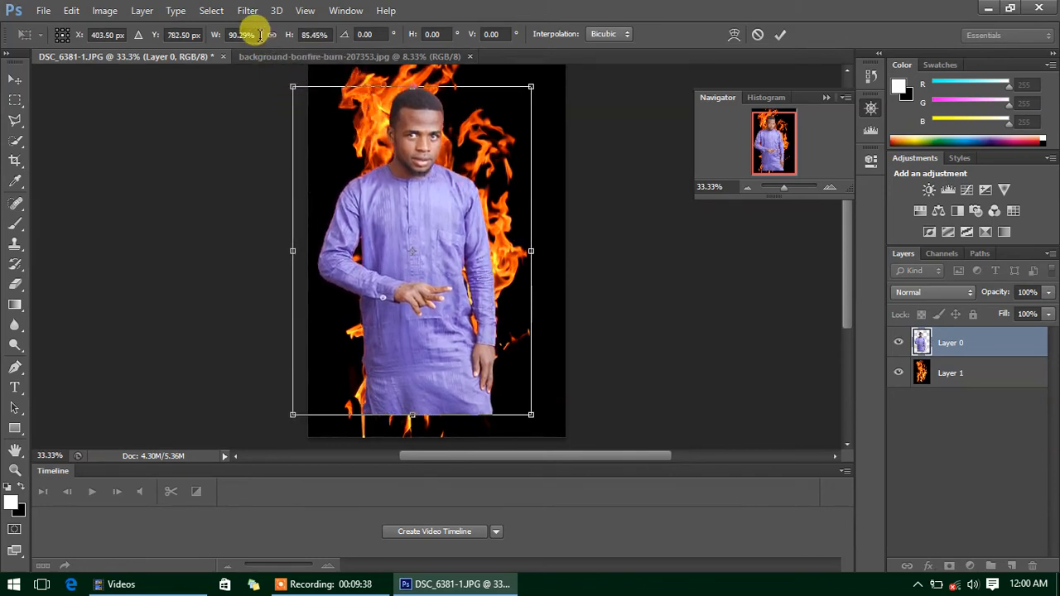
left_click(276, 37)
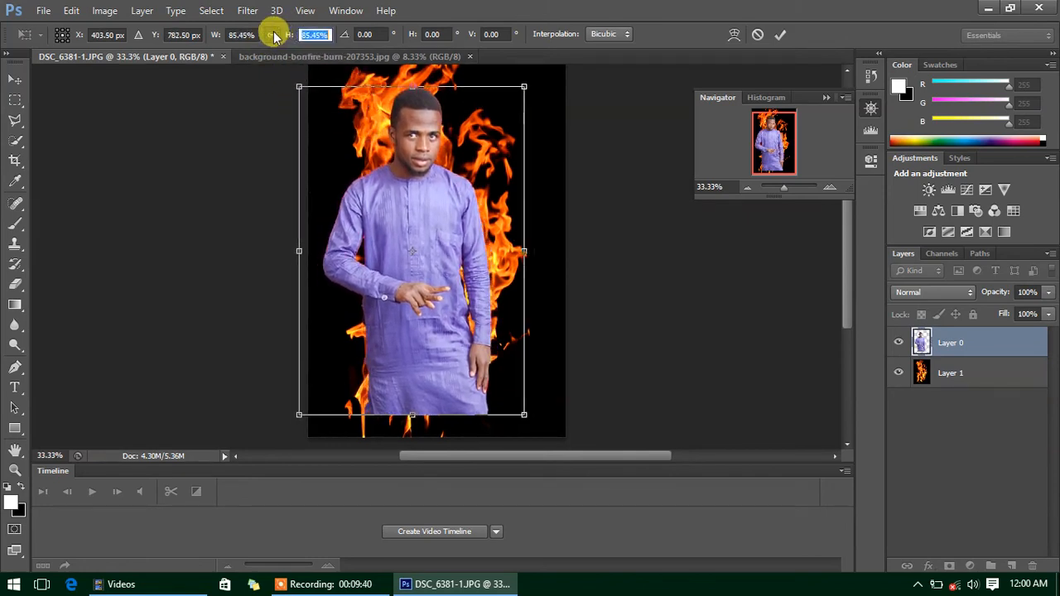
key("Return")
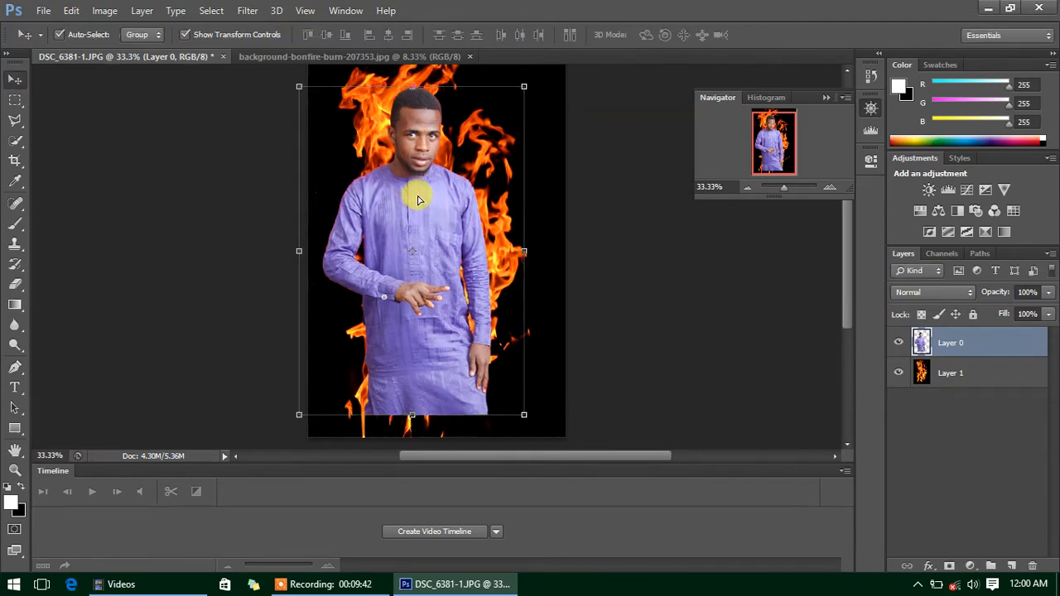
- Tilt the man slightly, apply the transform and shift him into final position
left_click_drag(418, 198, 426, 200)
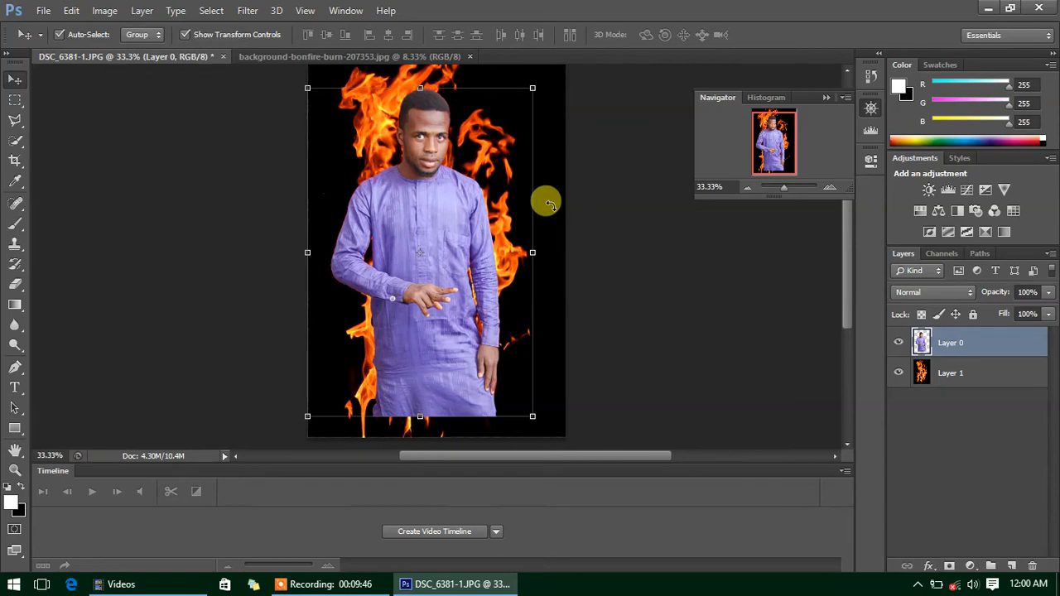
mouse_move(545, 178)
left_mouse_down()
mouse_move(537, 156)
mouse_move(540, 206)
mouse_move(542, 192)
left_mouse_up()
double_click(433, 202)
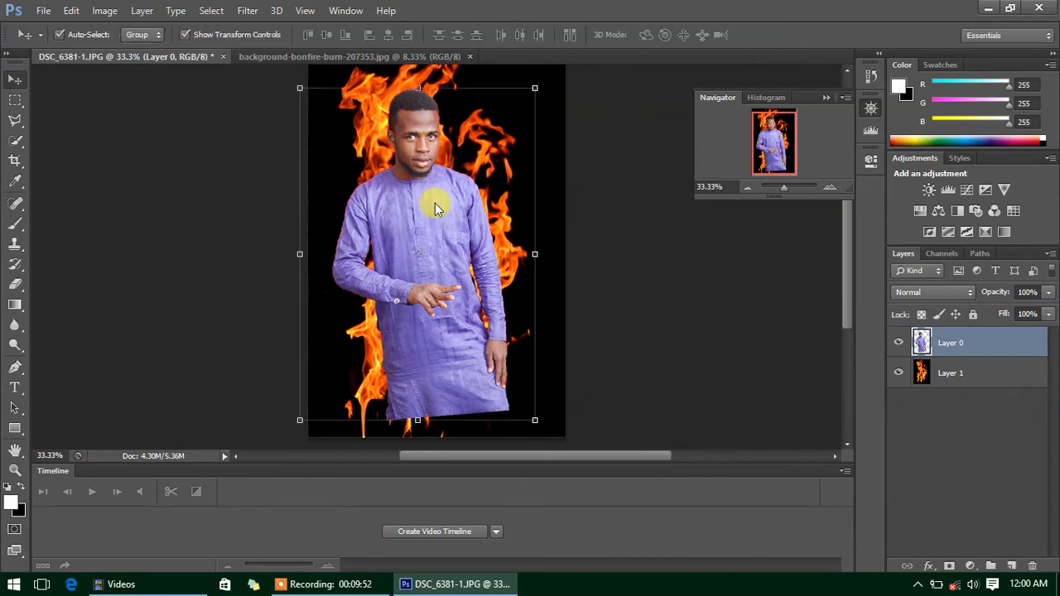
left_click_drag(433, 234, 423, 216)
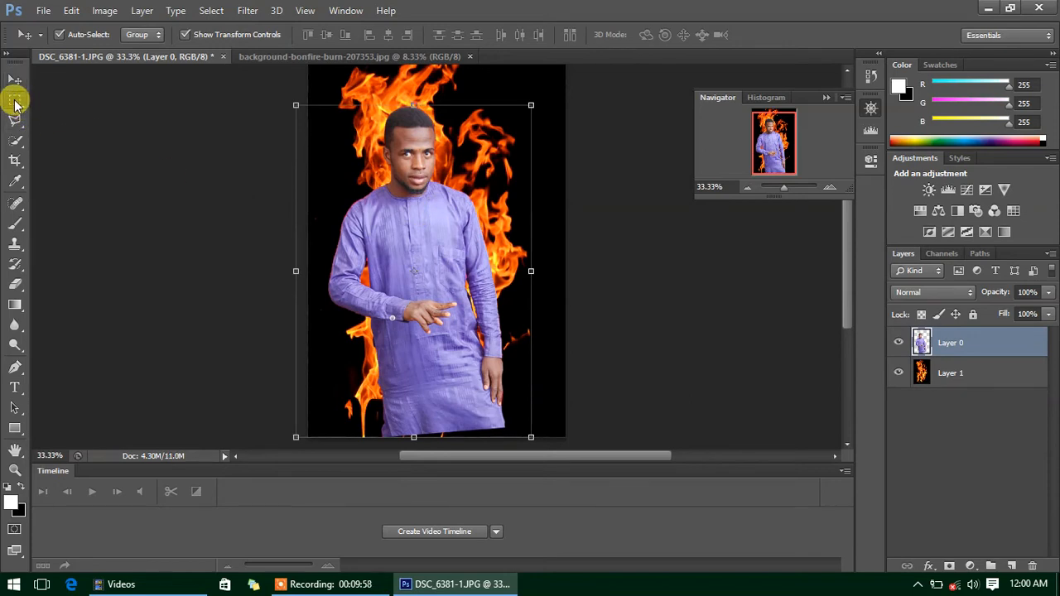
- Draw a rectangular marquee around the man and invert the selection
left_click(15, 101)
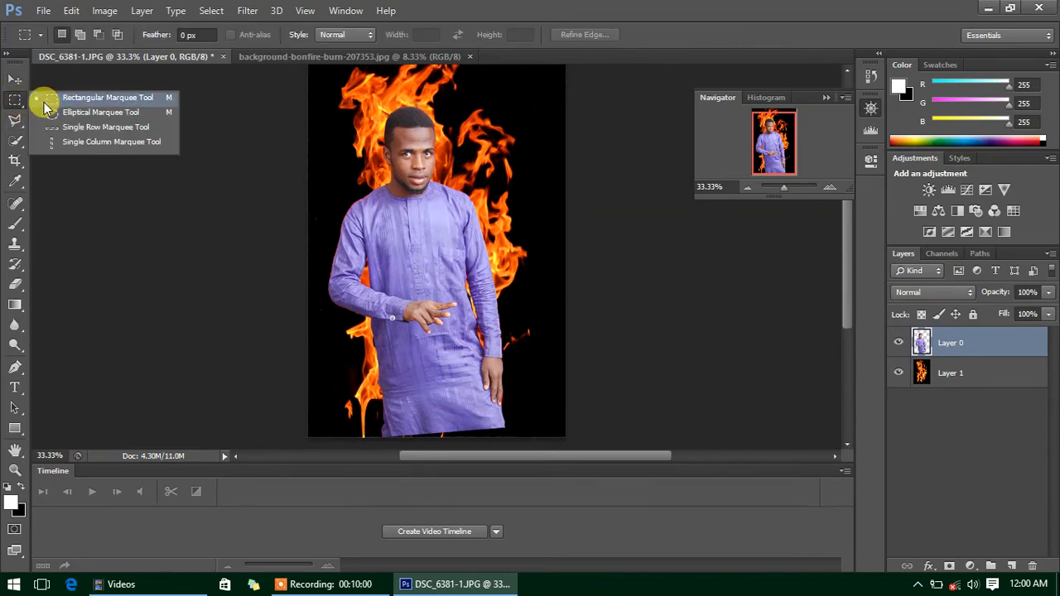
left_click(44, 99)
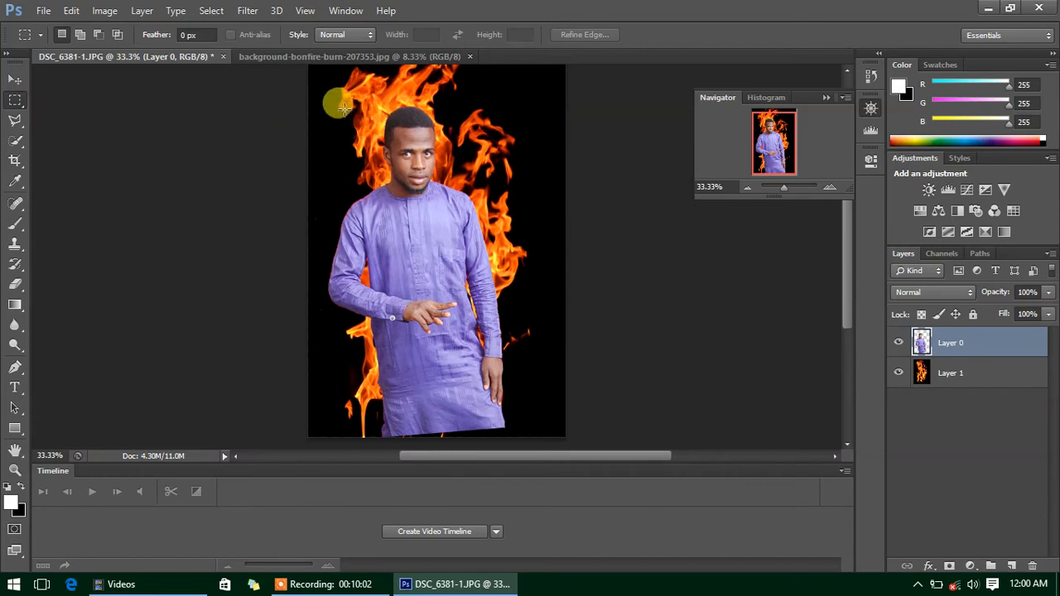
left_click_drag(320, 97, 523, 404)
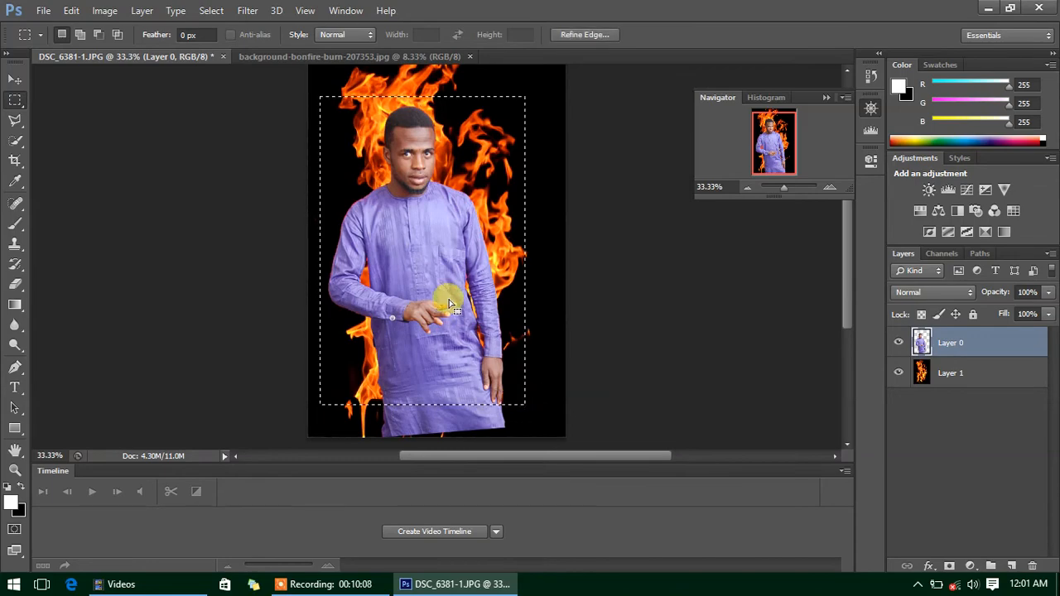
right_click(408, 265)
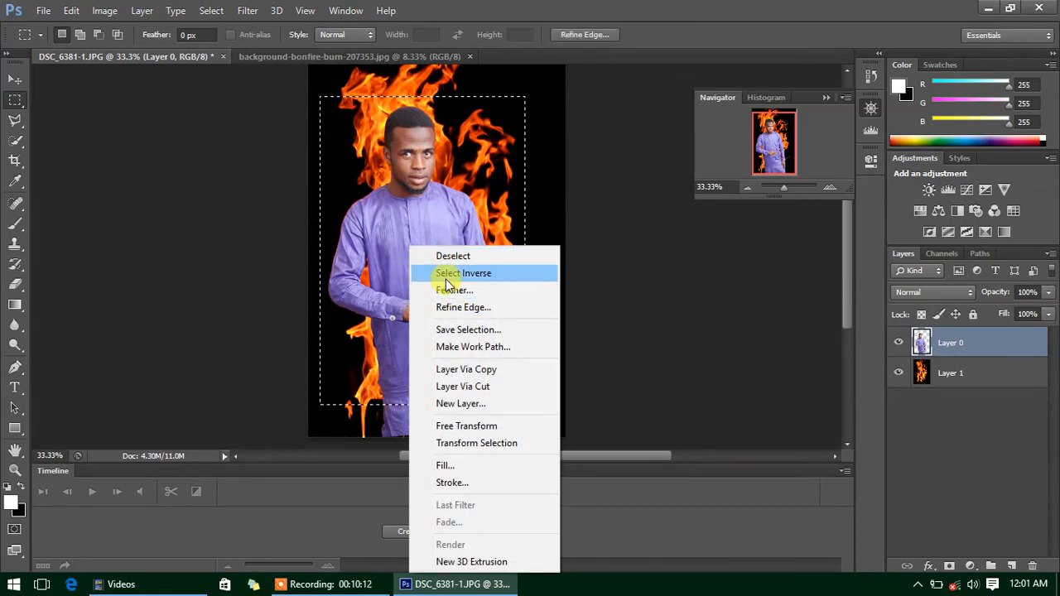
left_click(447, 275)
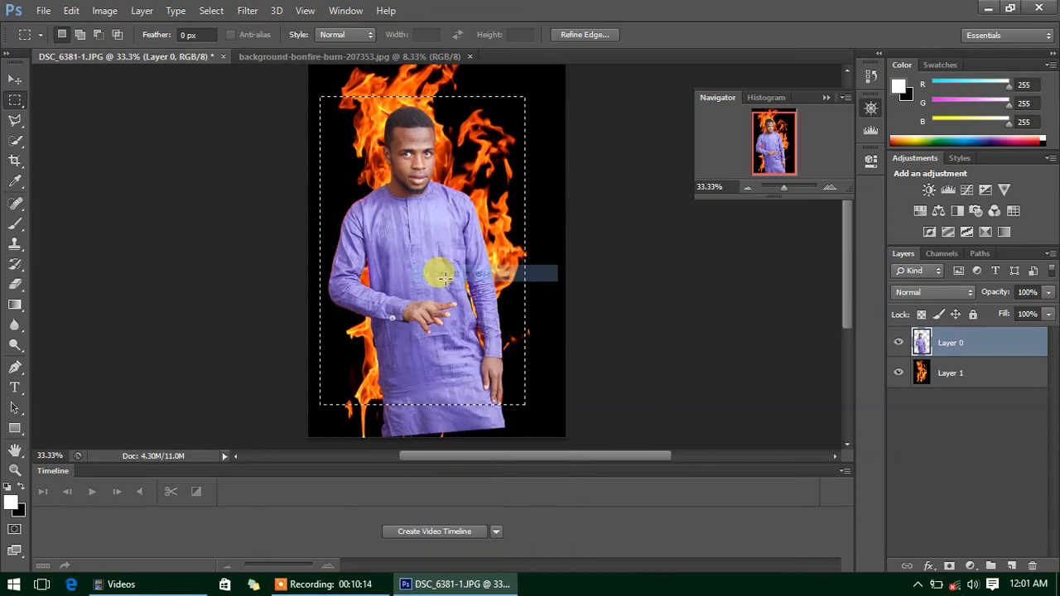
- Feather the inverted selection by 100 pixels
right_click(392, 181)
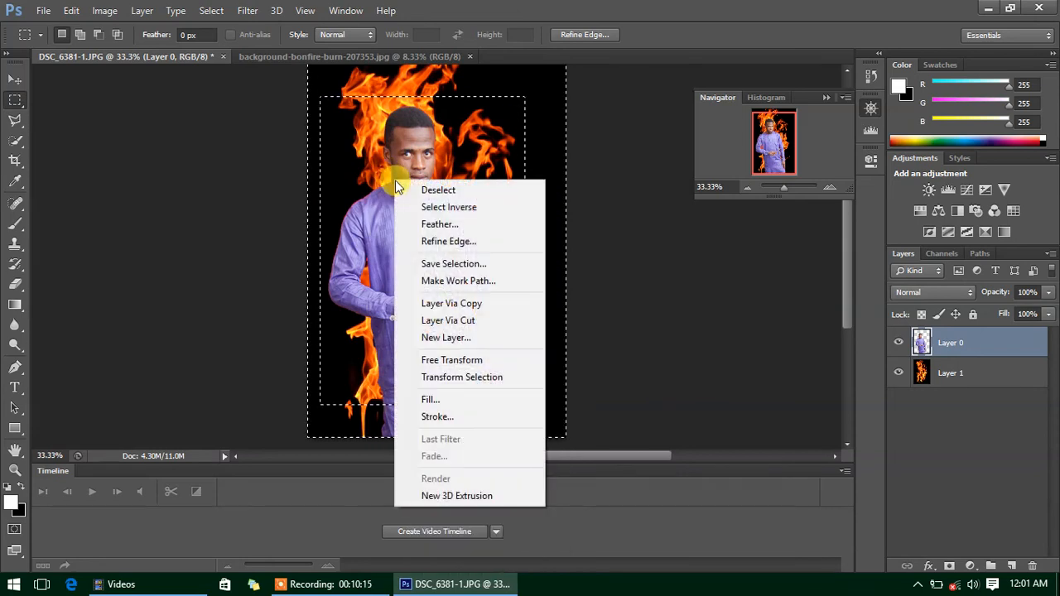
left_click(427, 224)
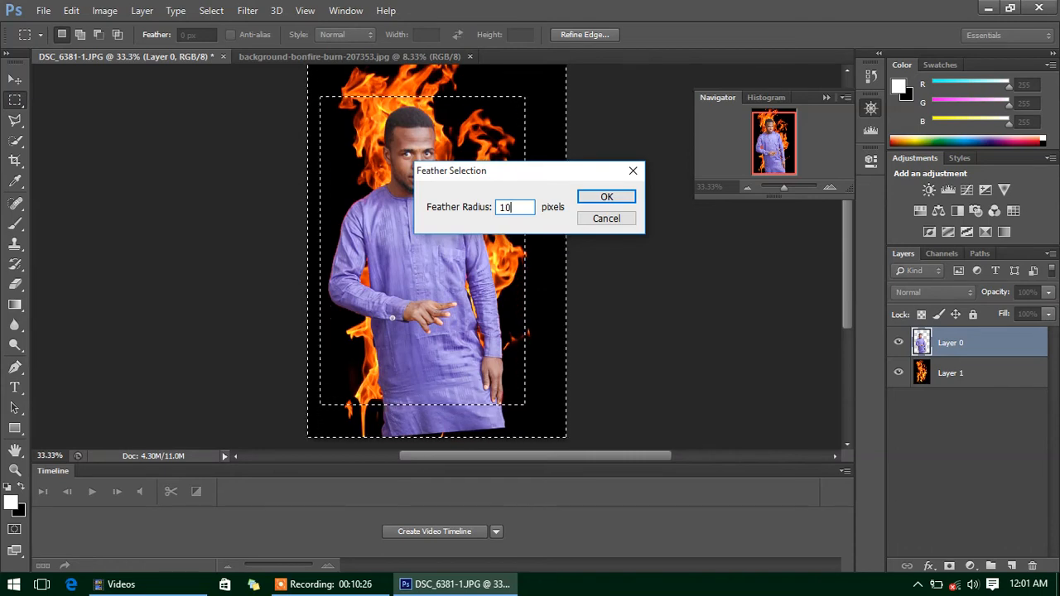
left_click(593, 196)
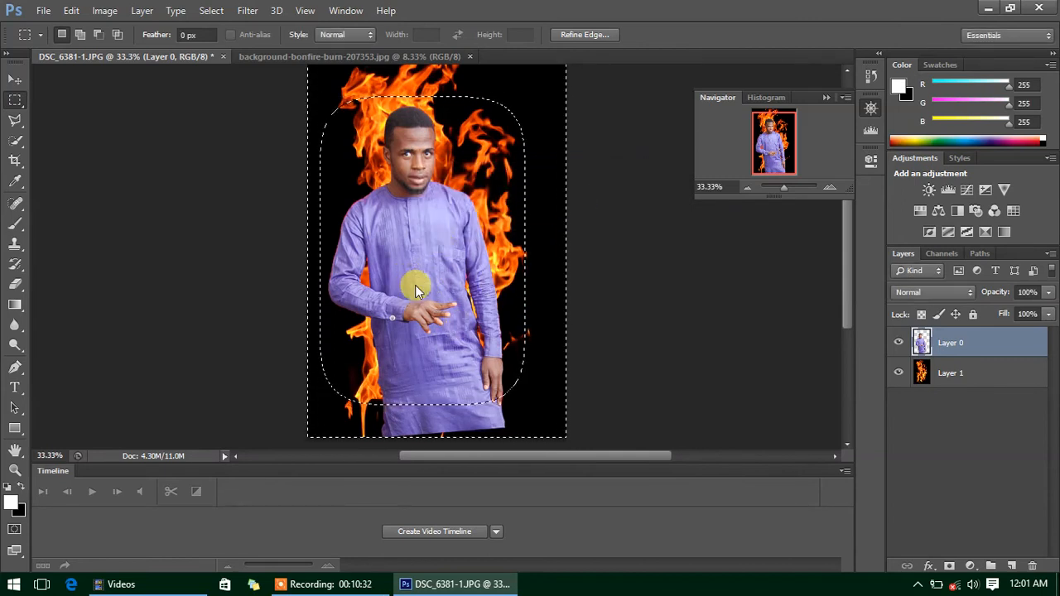
right_click(417, 287)
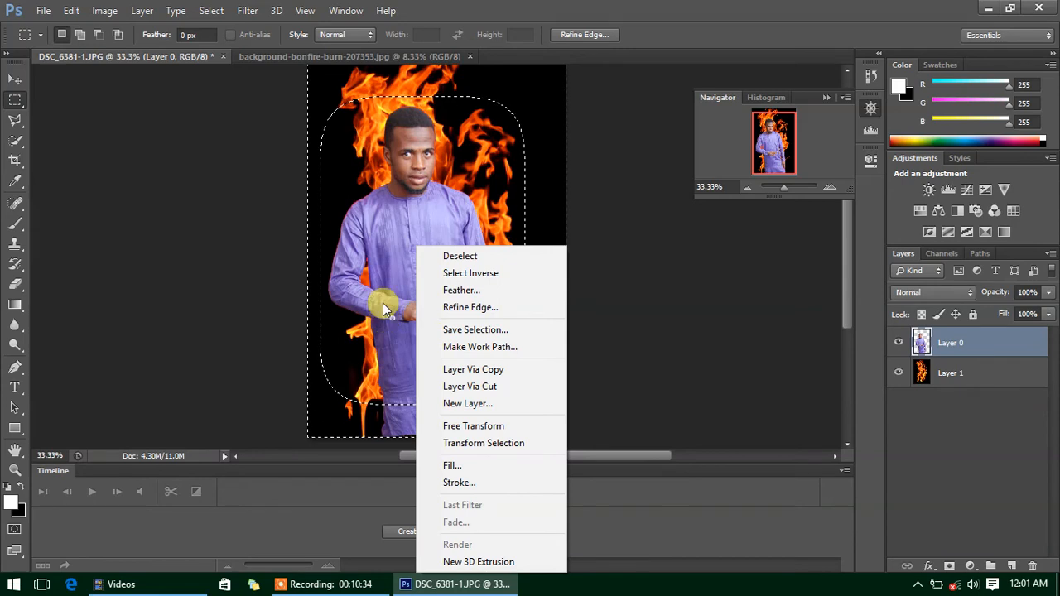
left_click(379, 242)
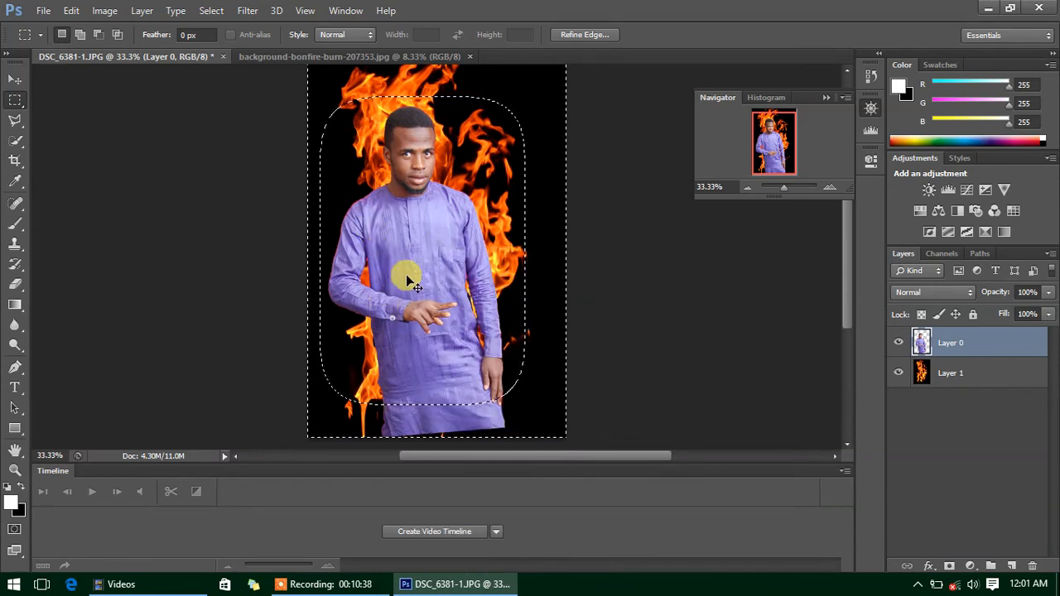
- Delete the area outside the man, then revert to the Feather state in History
key("Delete")
key("ctrl+d")
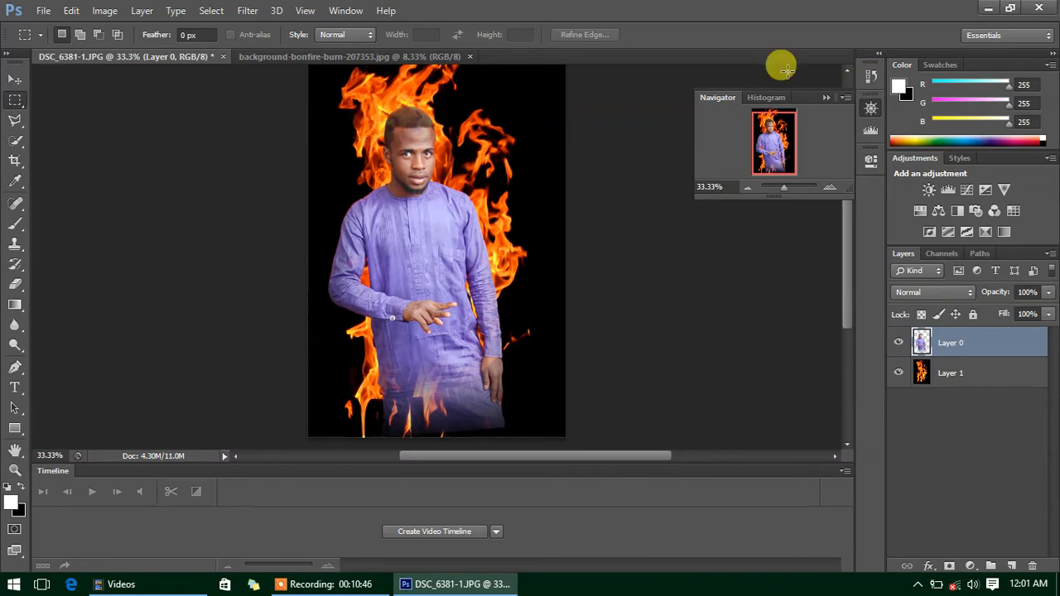
left_click(870, 75)
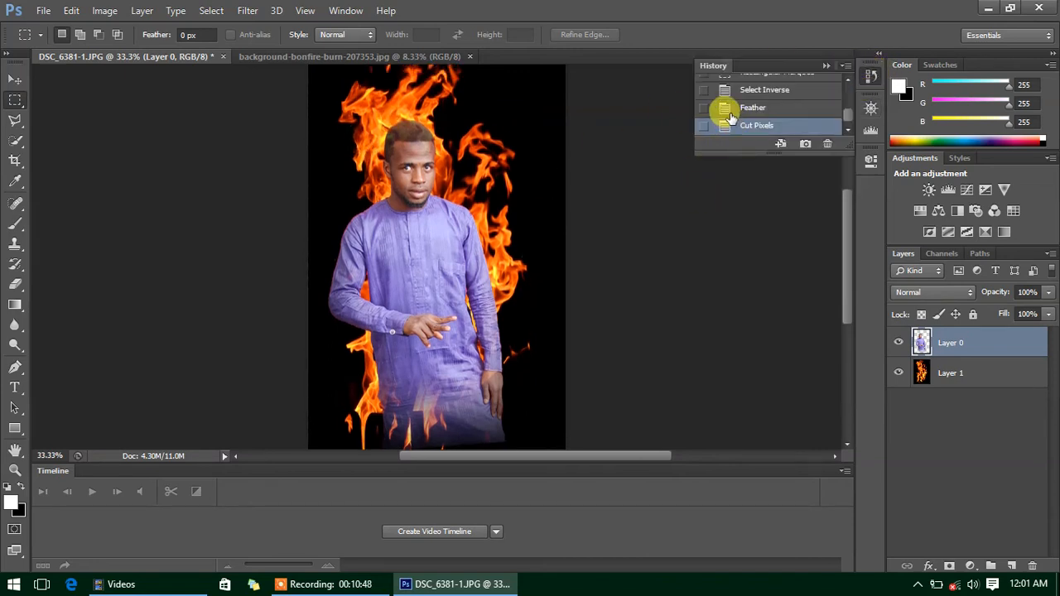
left_click(727, 109)
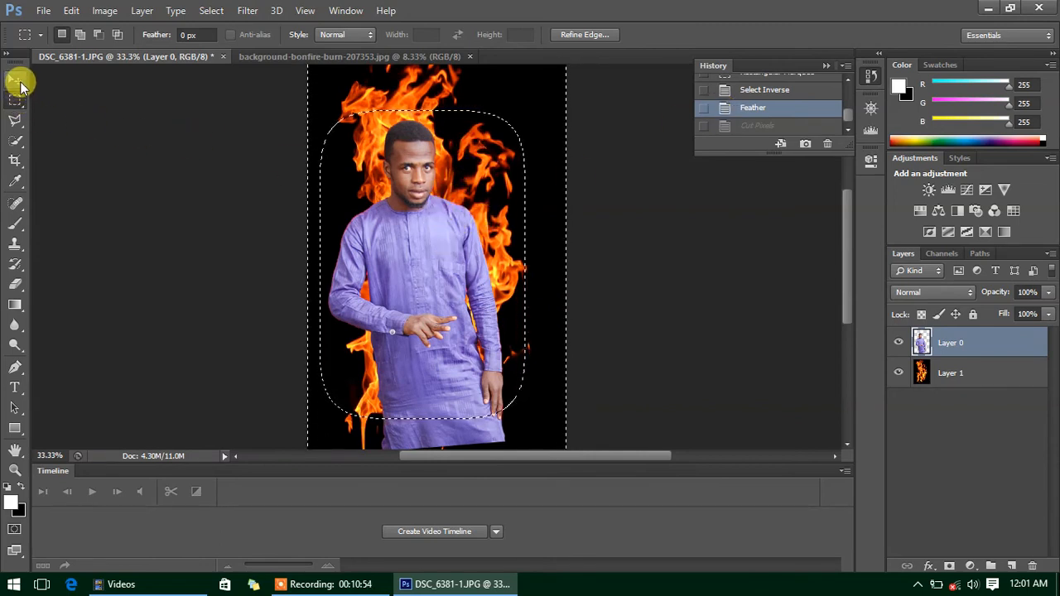
- Shift the man slightly upward and draw a small marquee near his collar
left_click(16, 80)
mouse_move(393, 217)
left_mouse_down()
mouse_move(397, 200)
mouse_move(391, 213)
left_mouse_up()
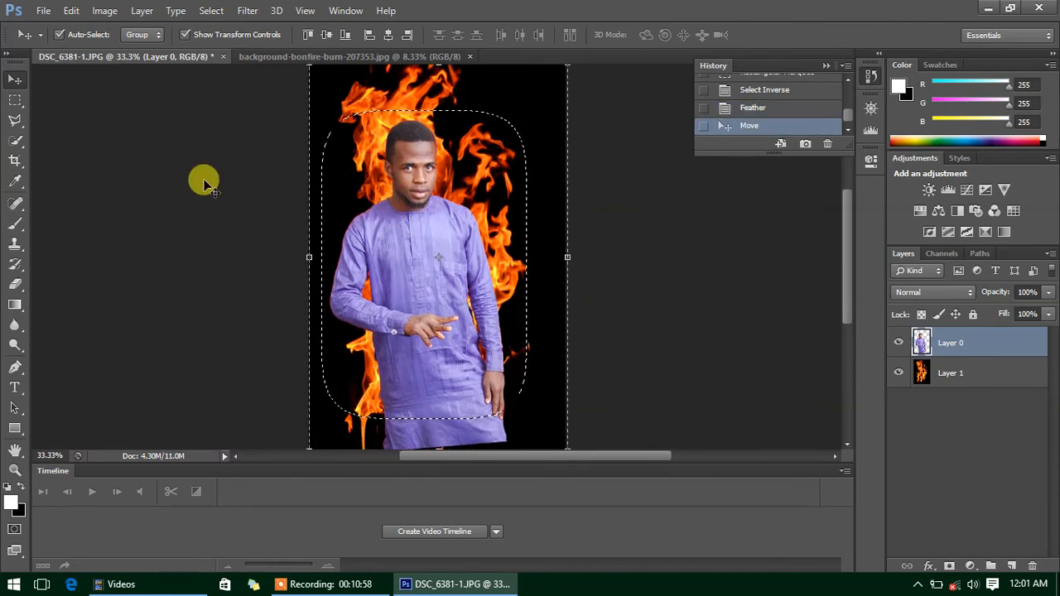
left_click(15, 100)
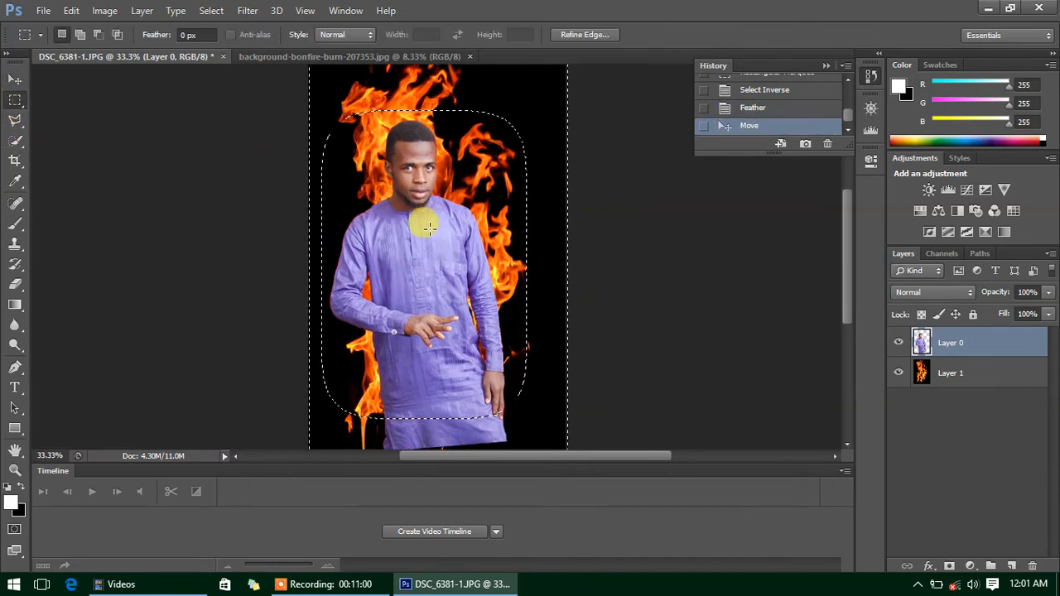
mouse_move(424, 230)
left_mouse_down()
mouse_move(422, 174)
mouse_move(433, 247)
left_mouse_up()
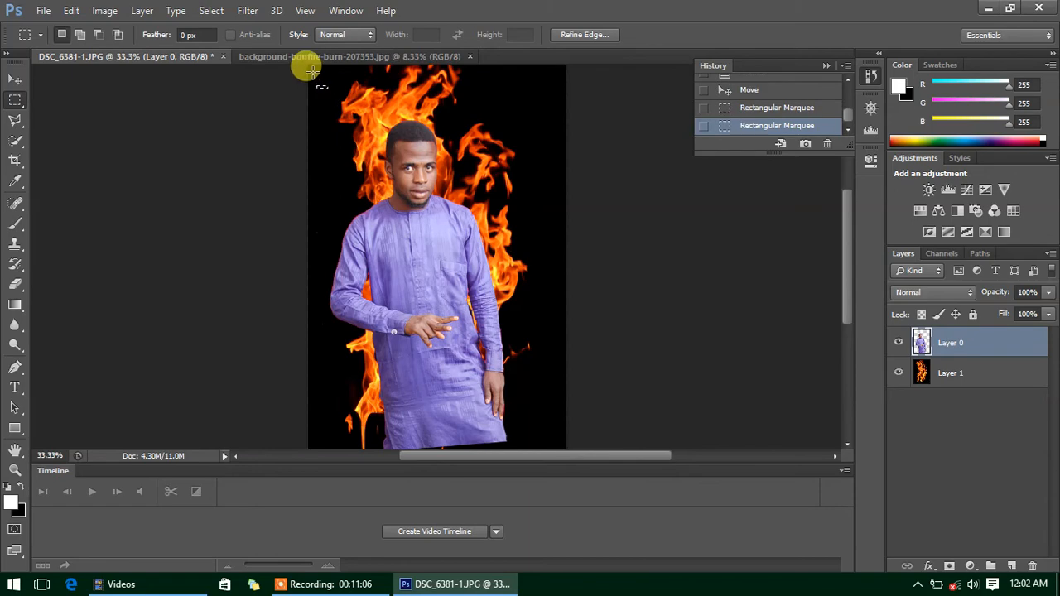
- Select outside a rectangle around the man, feather it 8 pixels and cut it away
left_click_drag(312, 72, 541, 416)
right_click(442, 309)
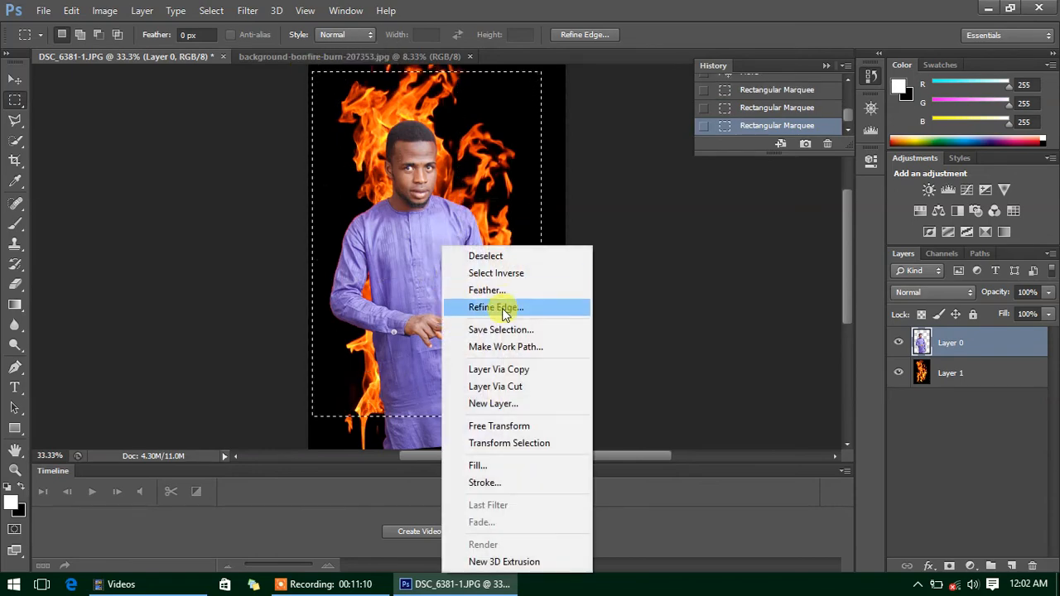
left_click(482, 277)
right_click(404, 219)
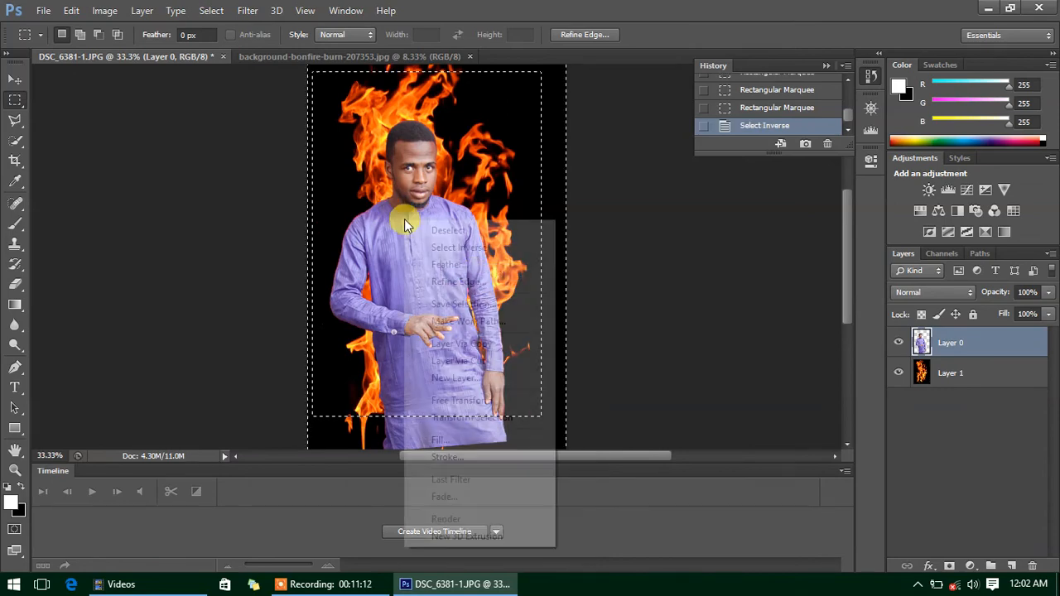
left_click(431, 265)
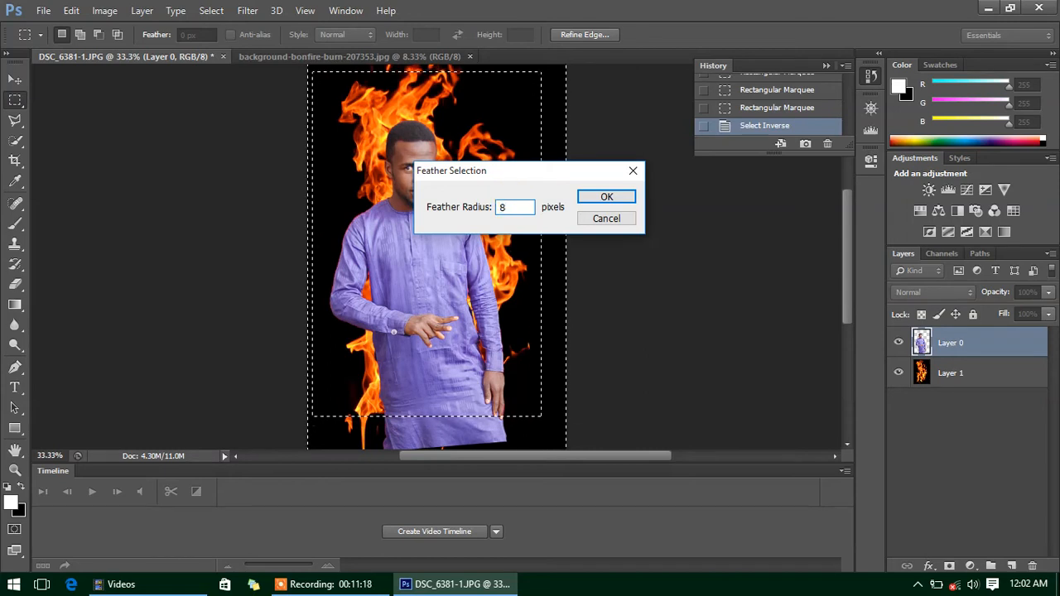
key("Return")
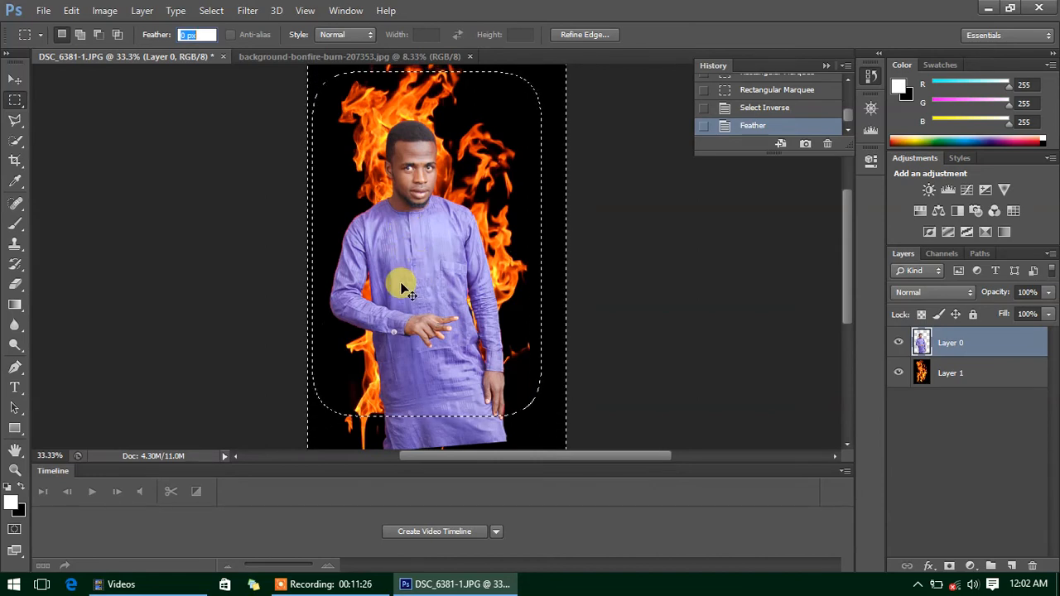
key("BackSpace")
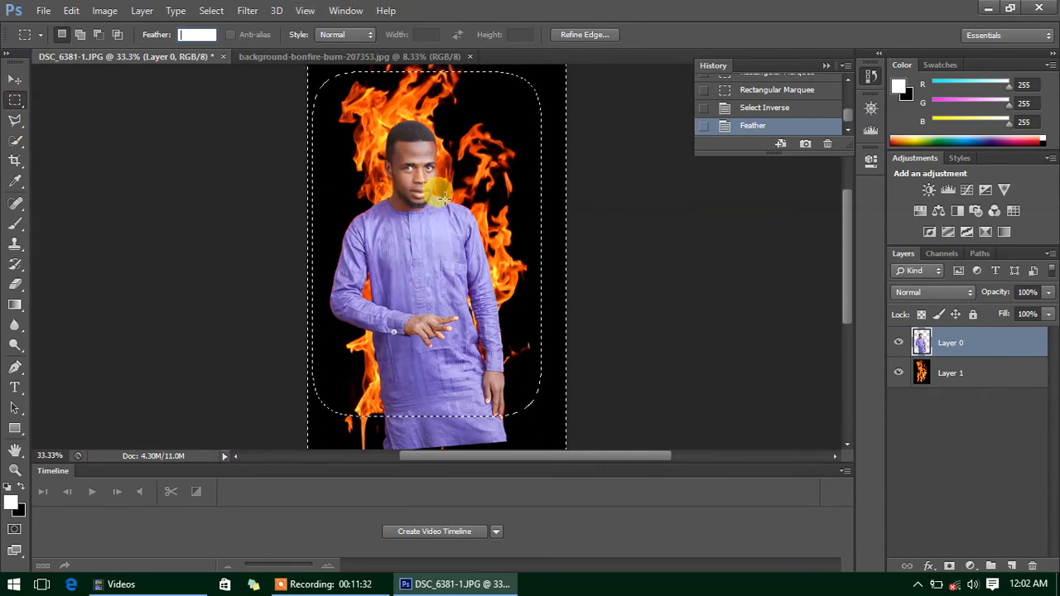
left_click(429, 237)
key("Return")
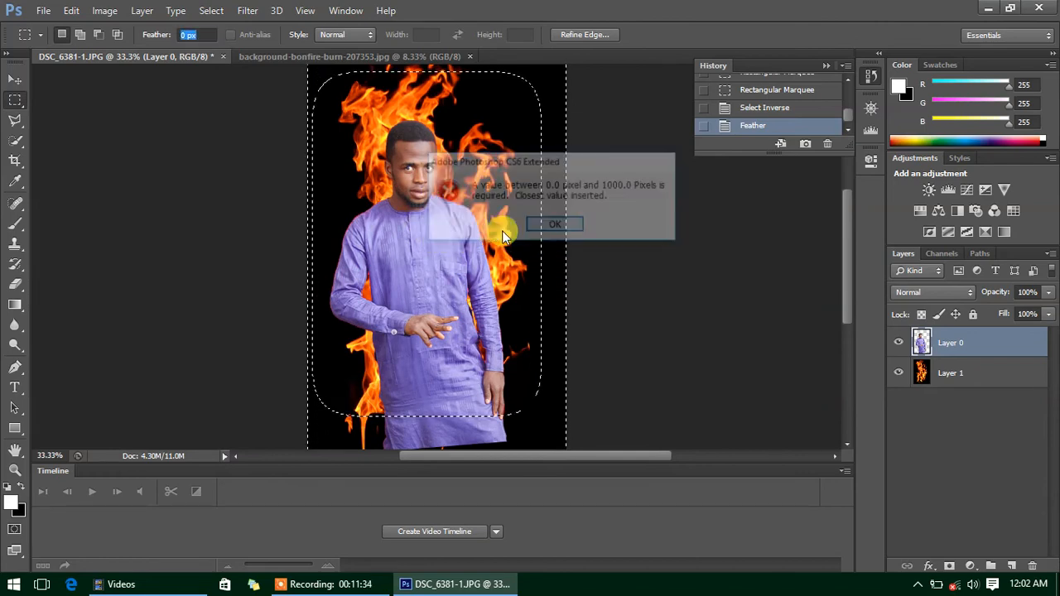
key("ctrl+d")
key("ctrl+z")
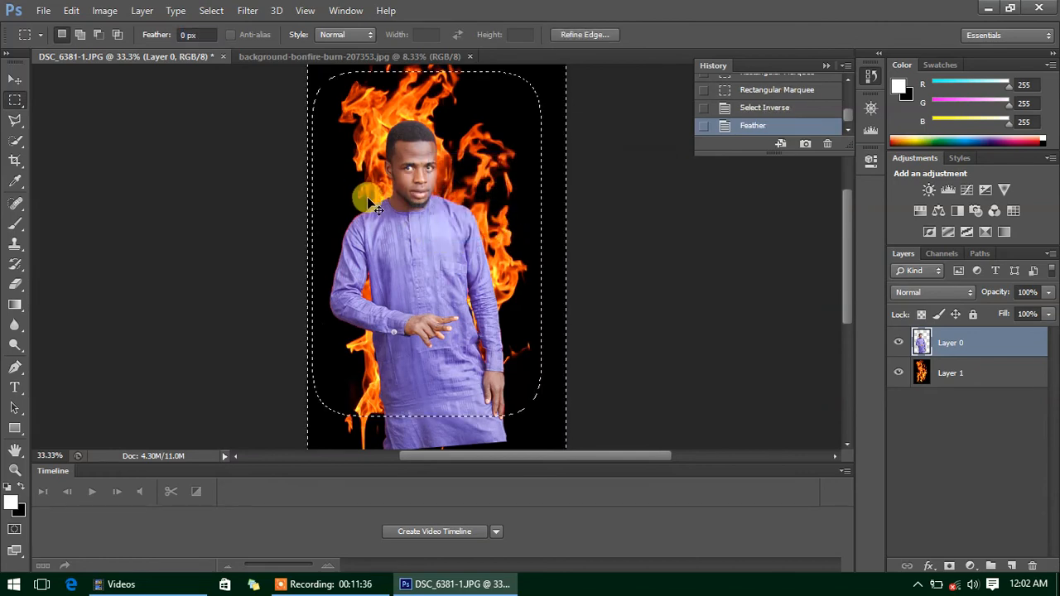
key("ctrl+x")
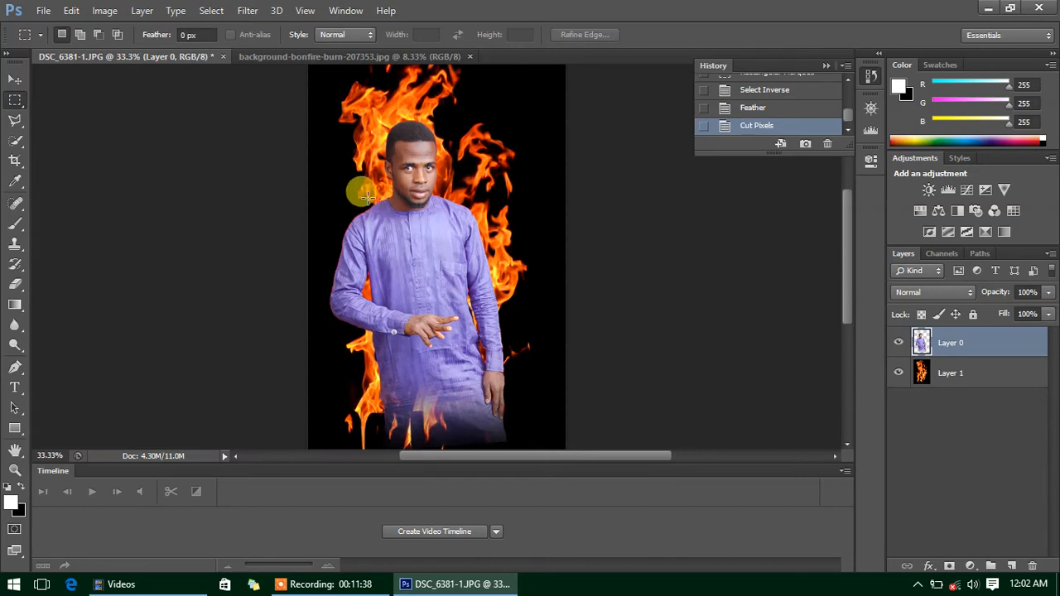
- Shift the man about 22 pixels left over the flames
left_click_drag(367, 197, 349, 185)
left_click(15, 80)
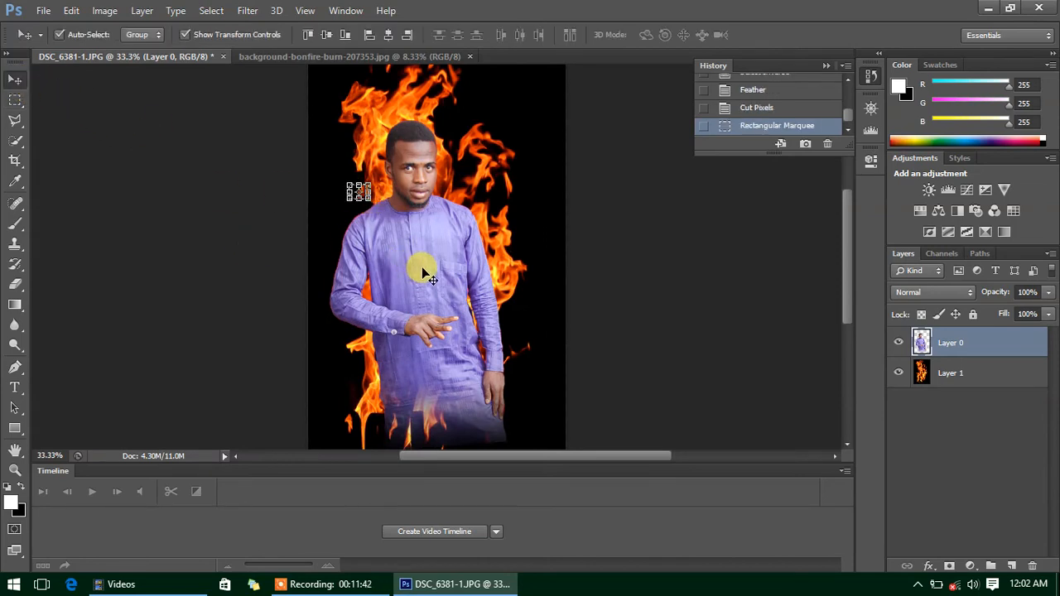
left_click_drag(422, 273, 404, 271)
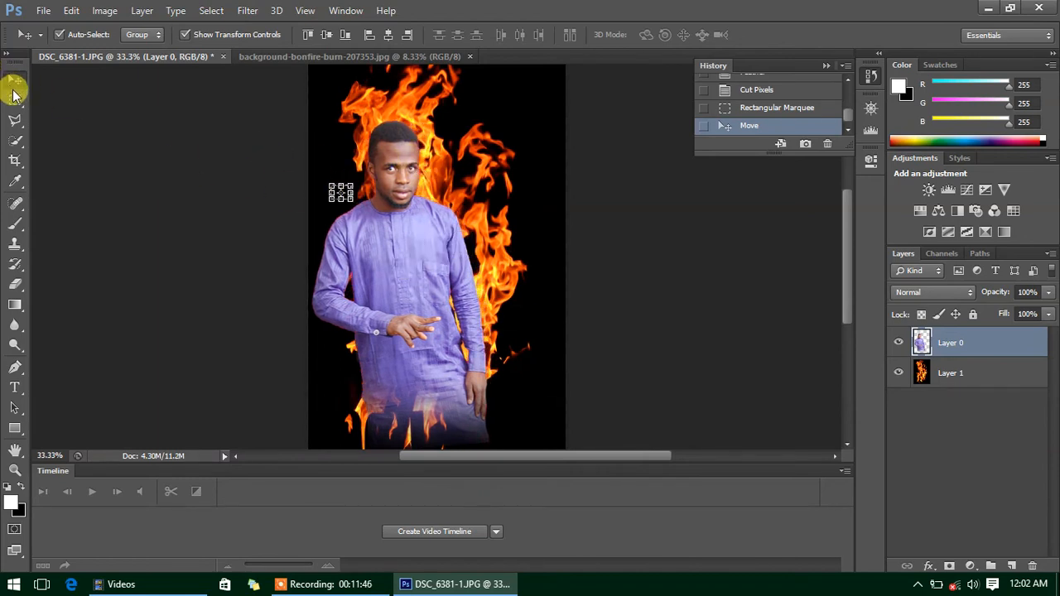
left_click(14, 100)
- Deselect and nudge the man slightly further left
left_click(321, 141)
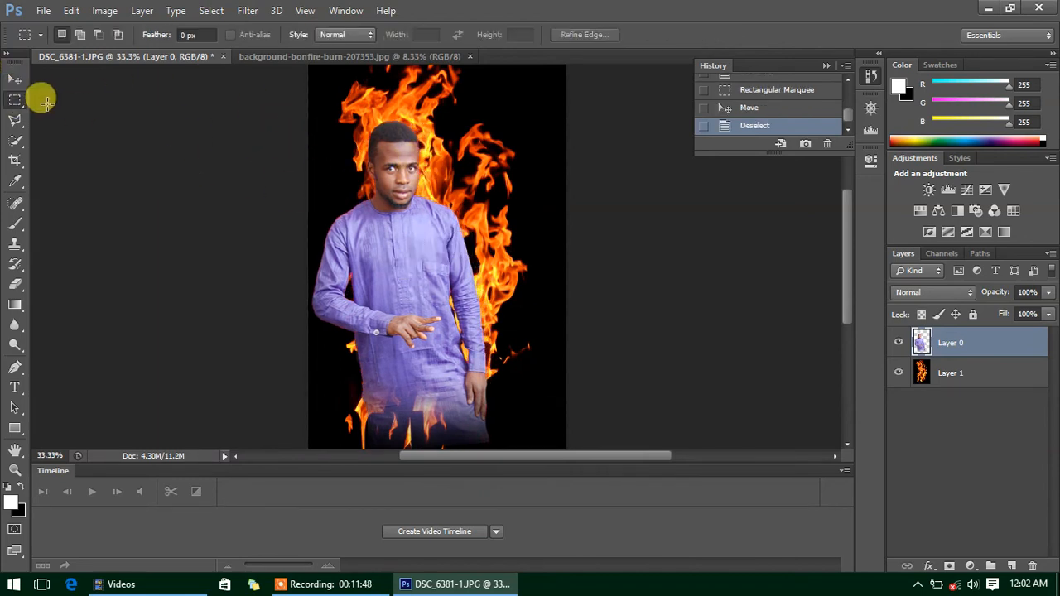
left_click(15, 80)
mouse_move(383, 266)
left_mouse_down()
mouse_move(377, 272)
mouse_move(394, 261)
left_mouse_up()
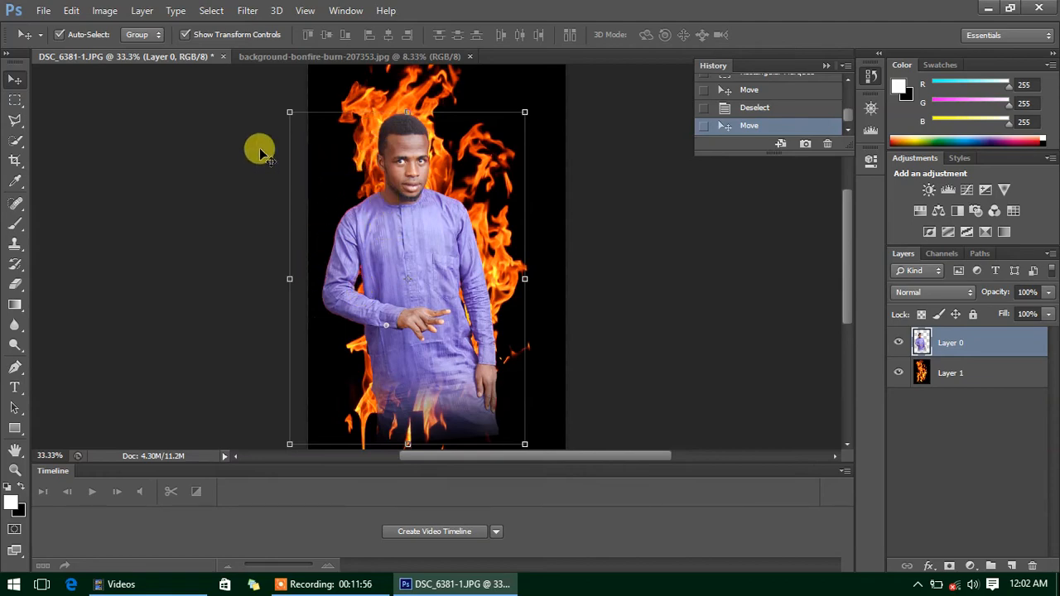
- Apply Brightness/Contrast to the man with brightness 11 and contrast 8
left_click(101, 12)
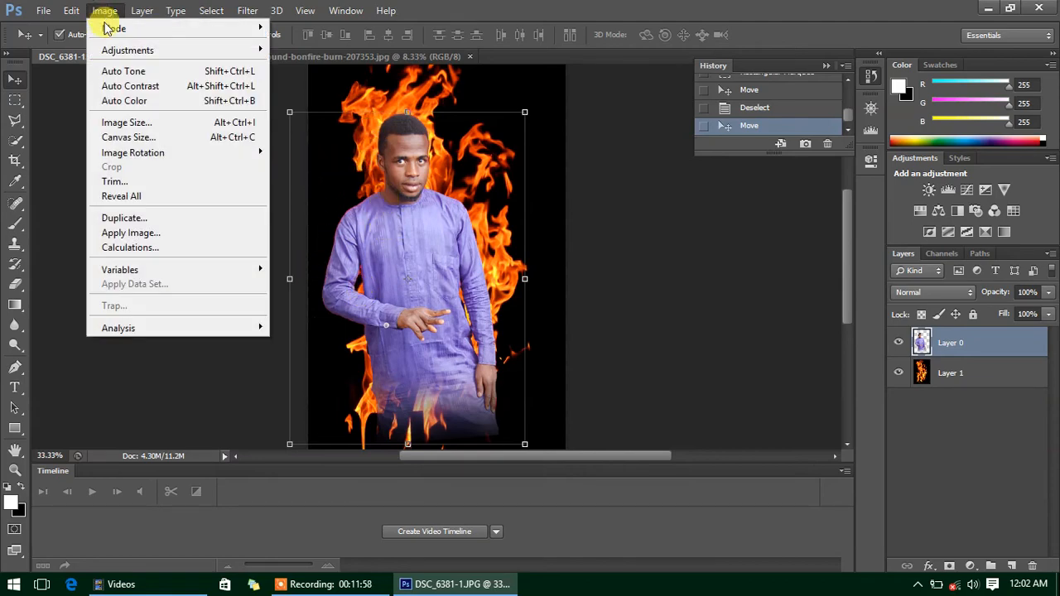
mouse_move(140, 50)
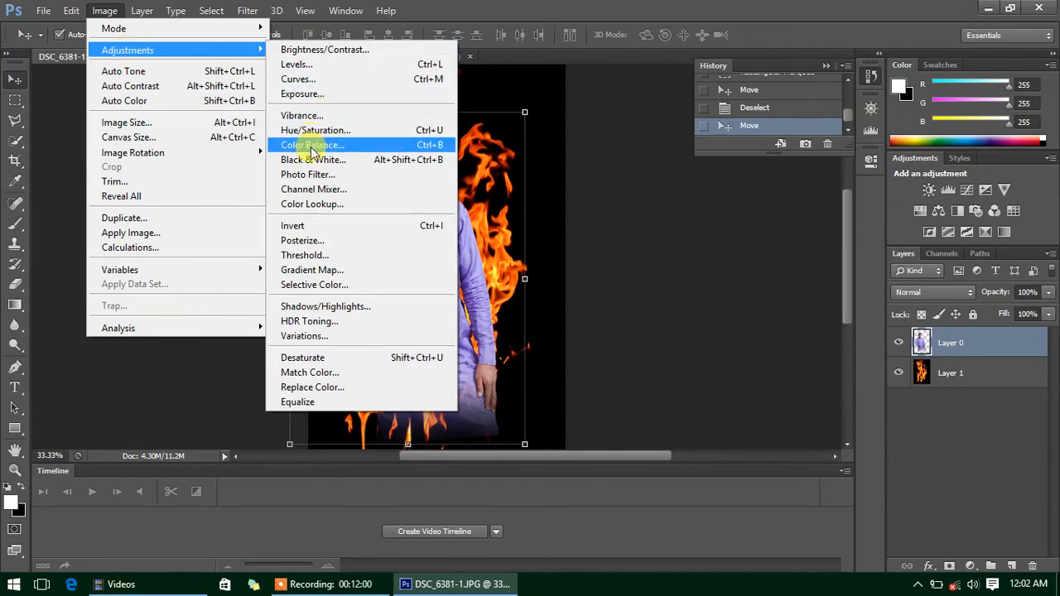
left_click(324, 50)
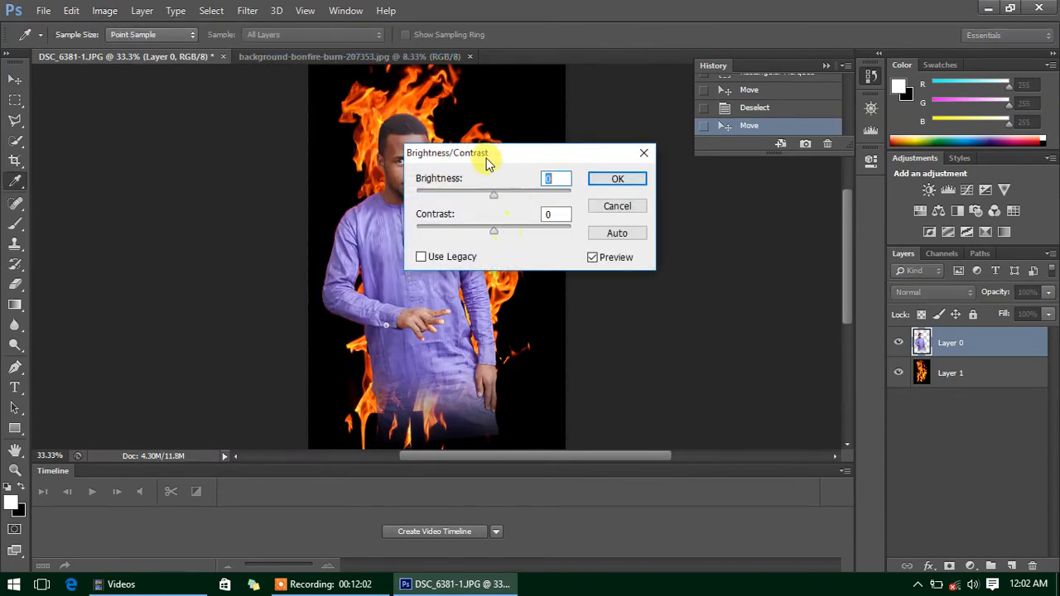
left_click_drag(487, 162, 629, 277)
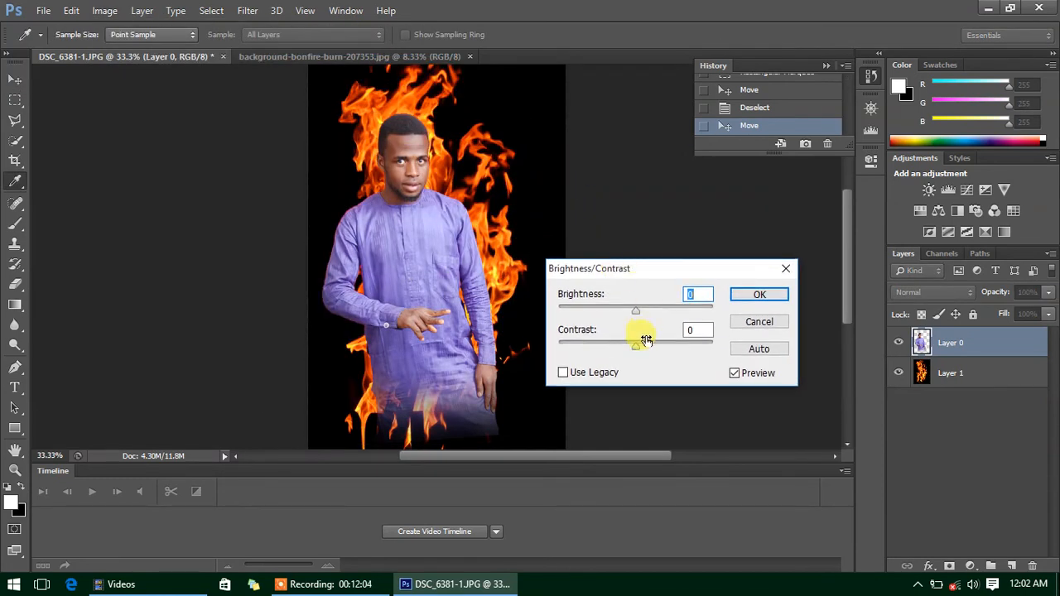
left_click_drag(640, 317, 643, 352)
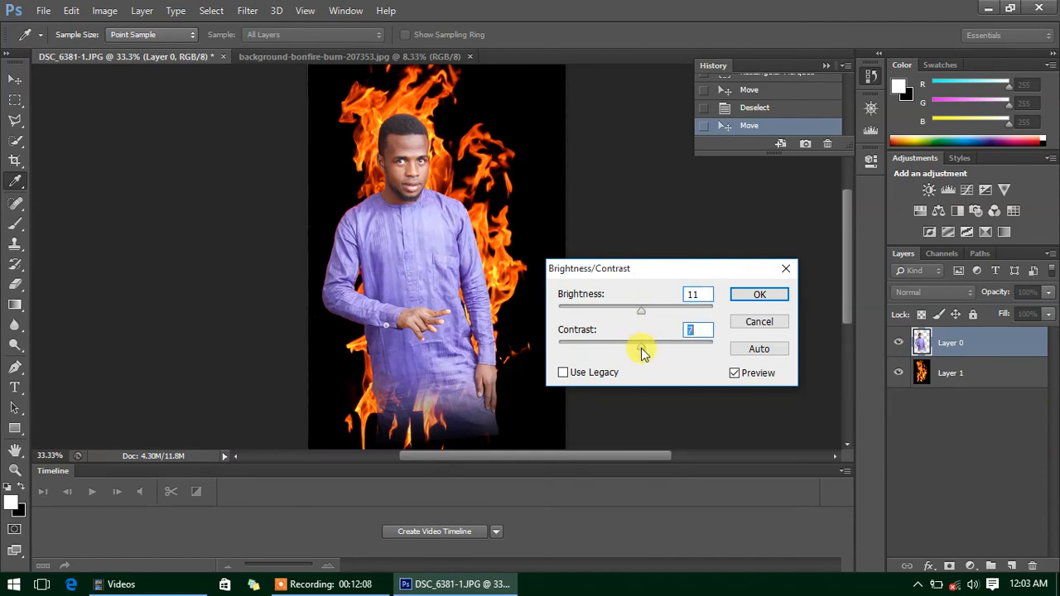
left_click(752, 295)
- Set Color Balance midtones Cyan-Red to +30 on the man's layer
key("v")
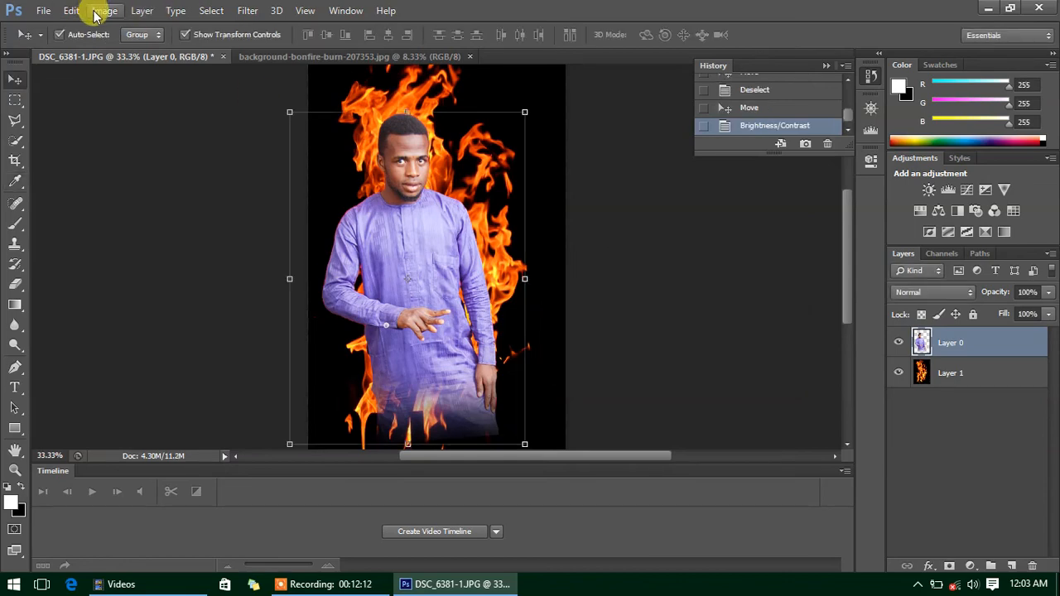
left_click(97, 12)
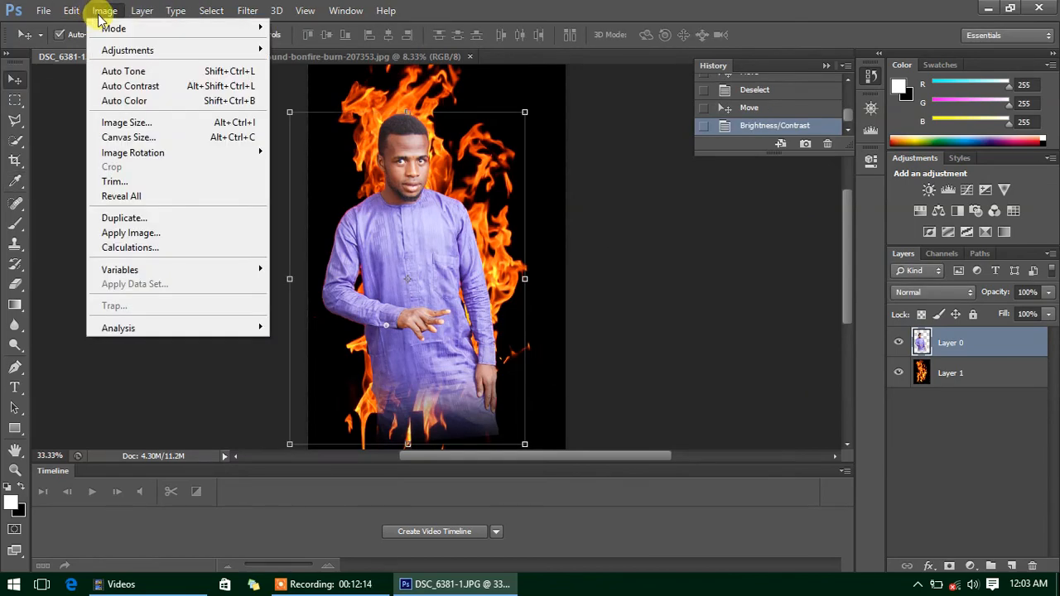
mouse_move(115, 49)
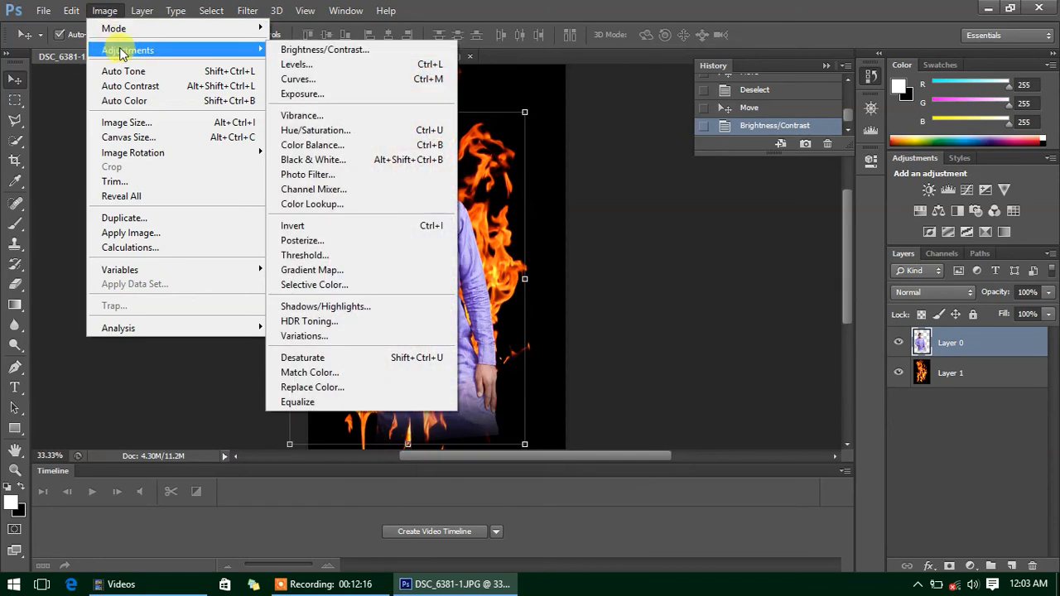
left_click(307, 145)
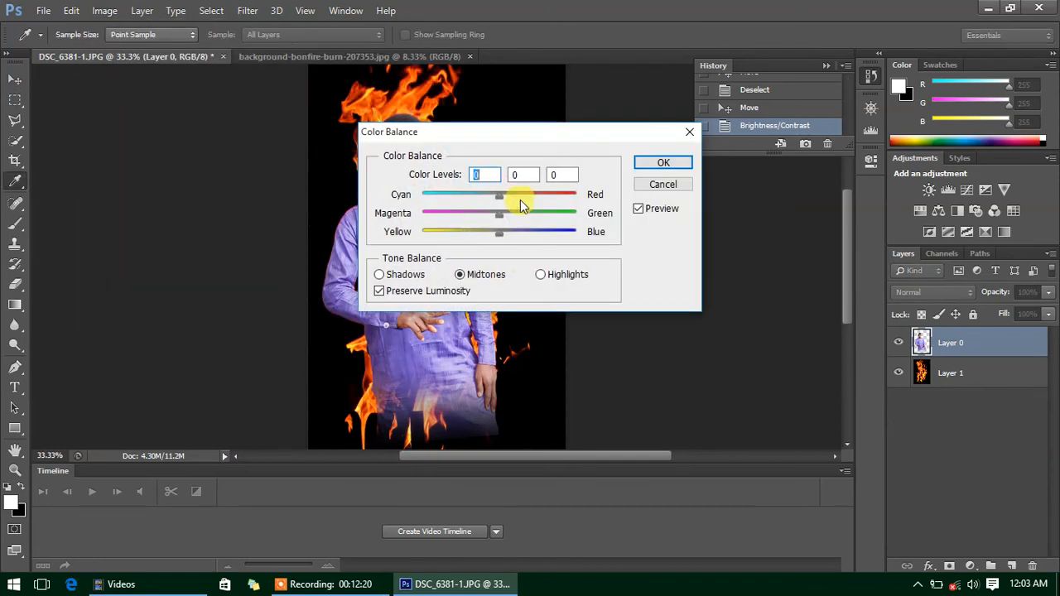
left_click_drag(467, 134, 598, 188)
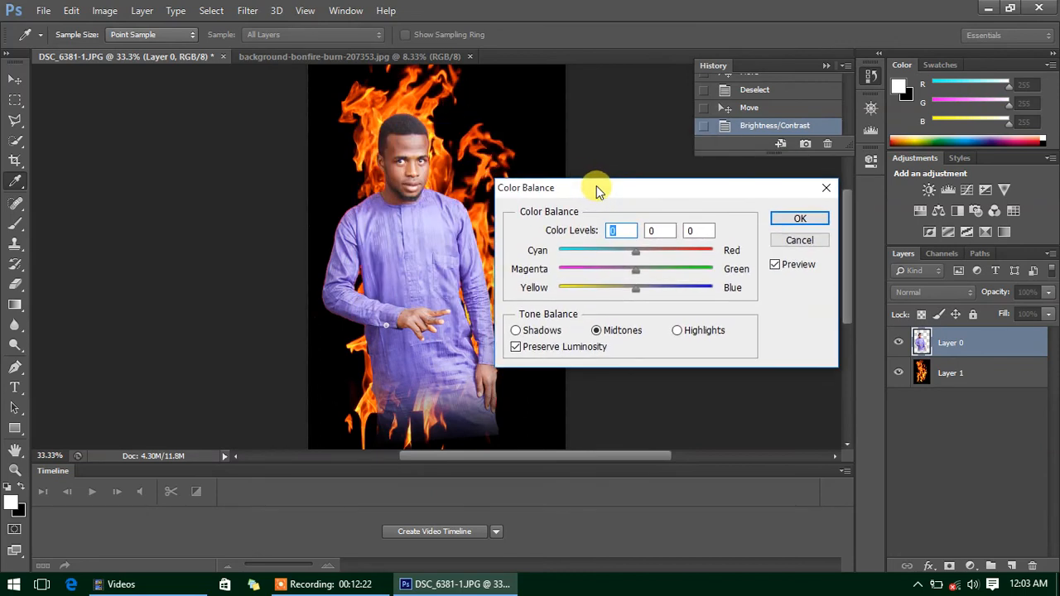
left_click_drag(634, 252, 660, 253)
left_click(790, 222)
key("v")
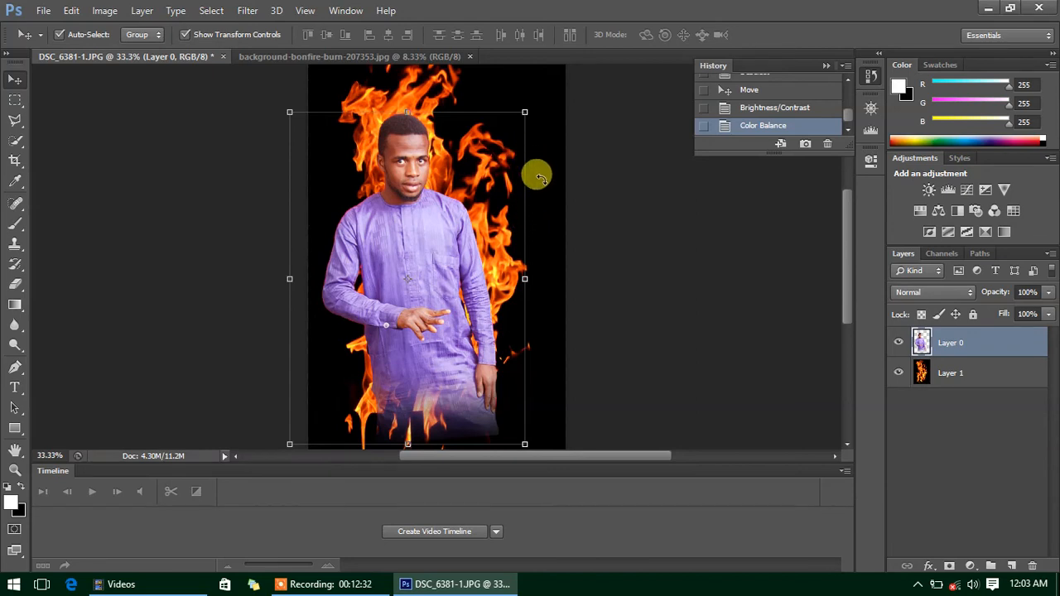
key("ctrl+t")
key("Return")
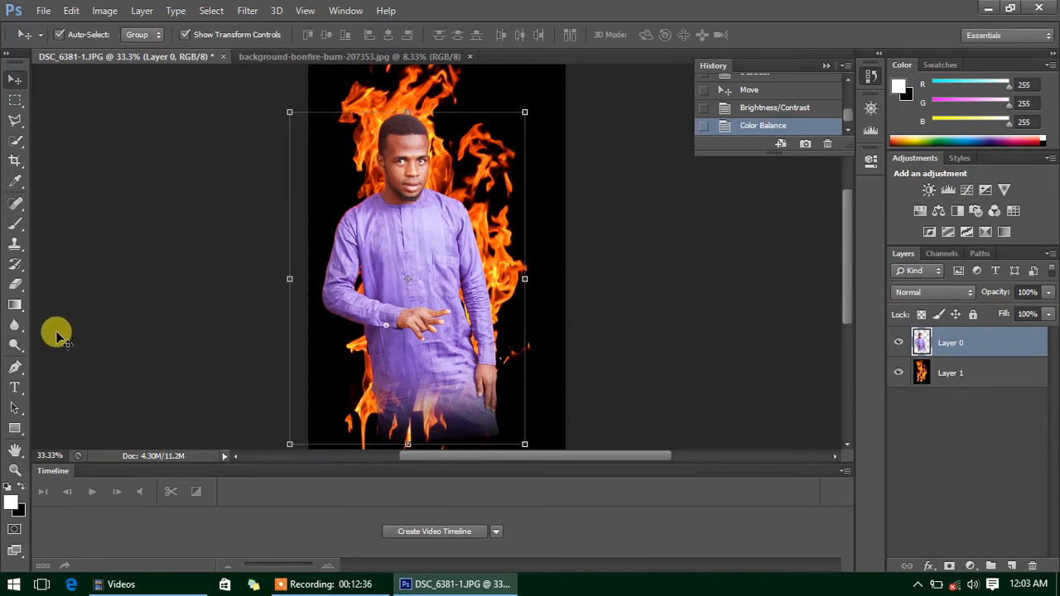
- Type the caption 'Sharu' on the man's robe and select the word
left_click(16, 387)
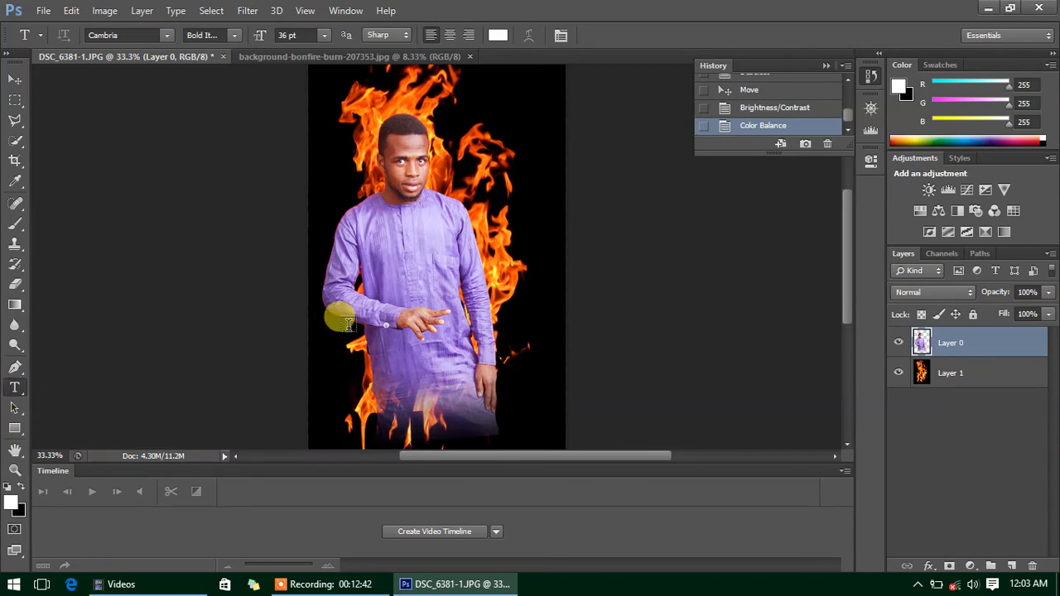
left_click(412, 373)
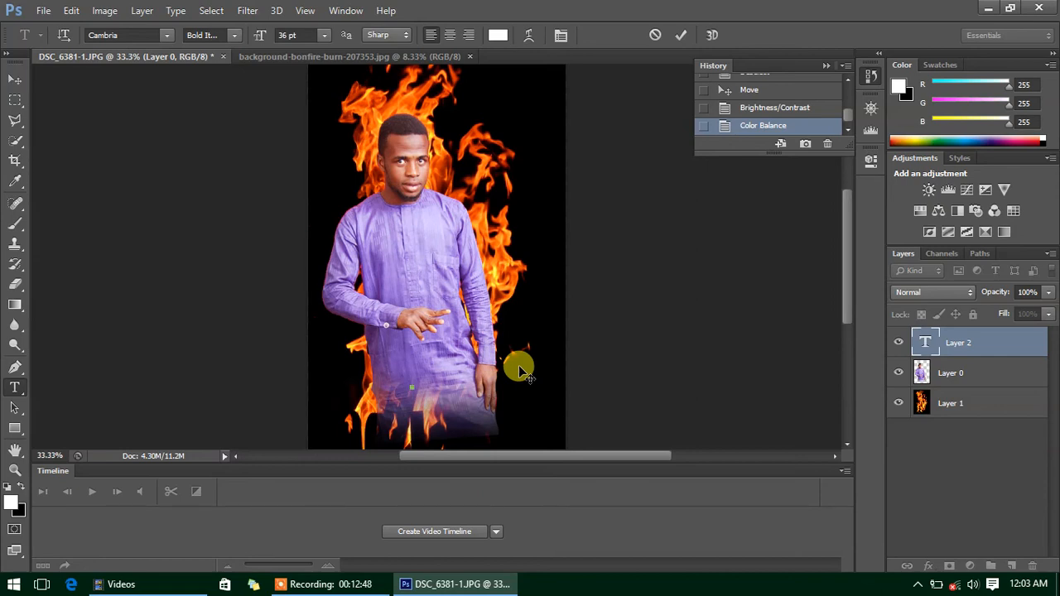
type("Sharu")
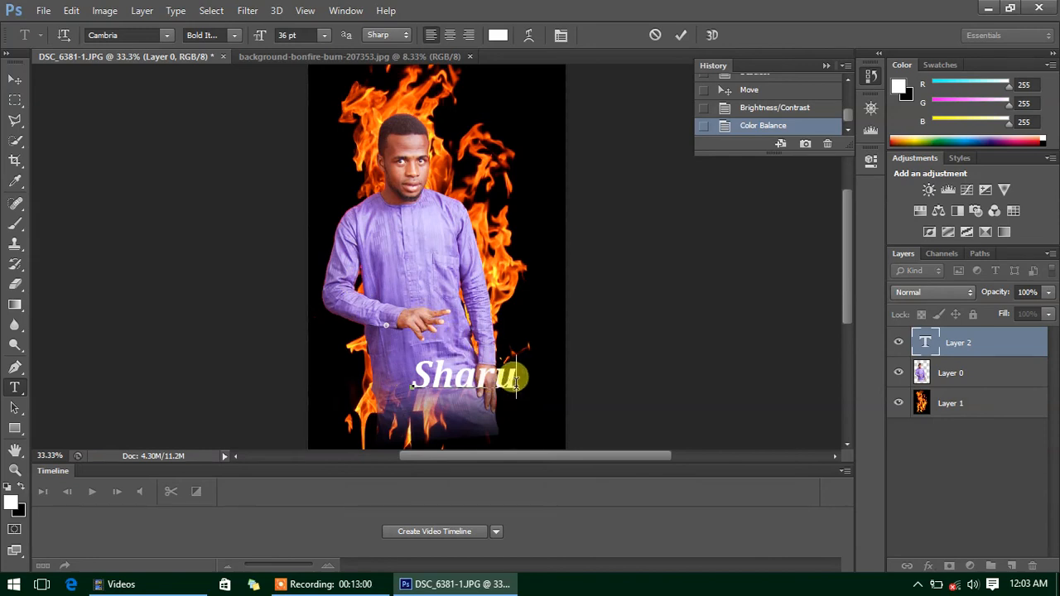
left_click_drag(515, 382, 407, 377)
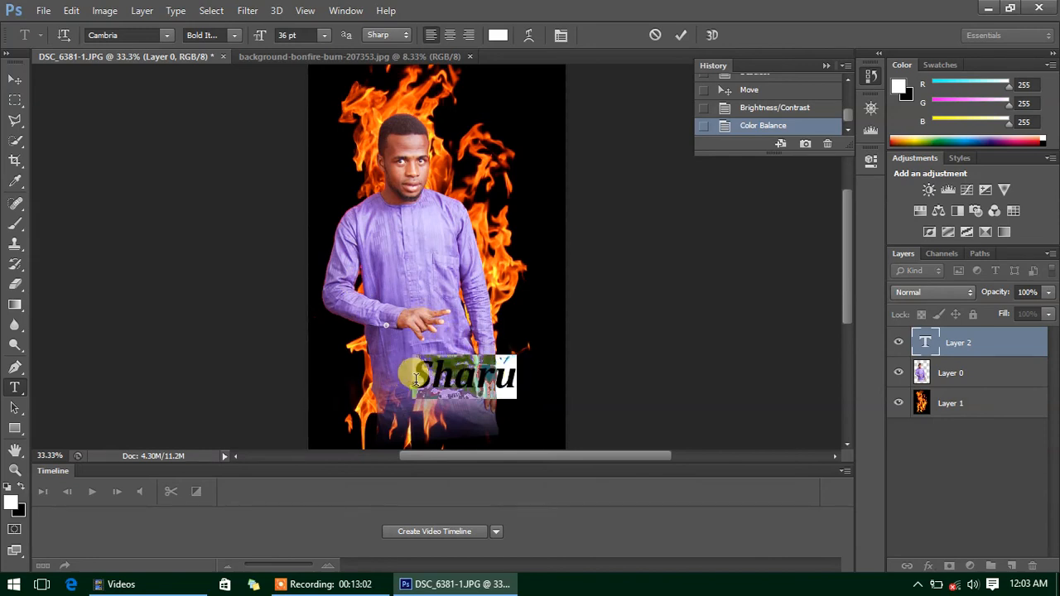
left_click_drag(514, 379, 411, 378)
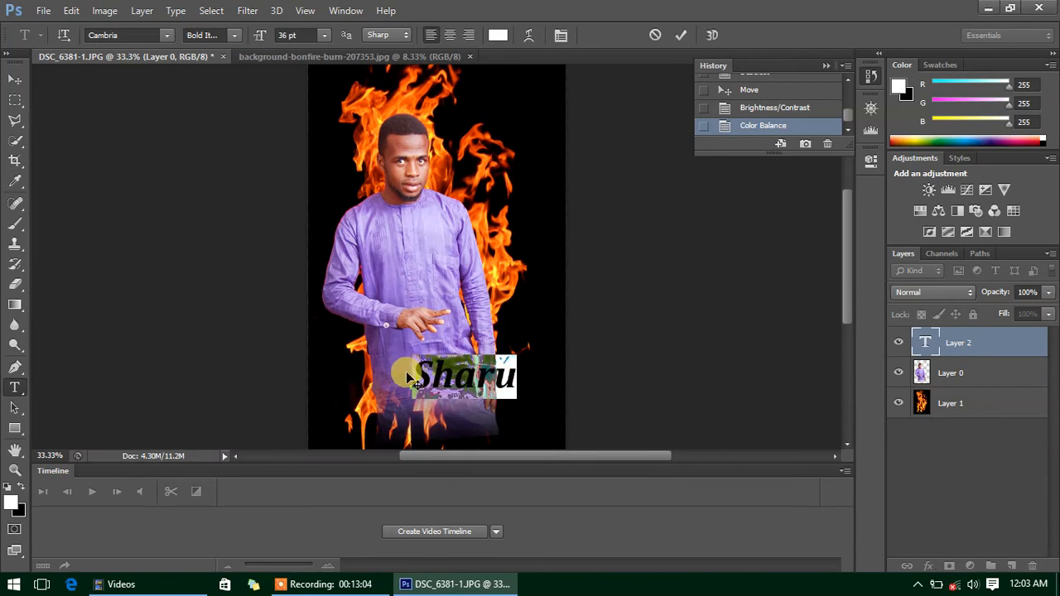
- Move the Sharu caption to the image's bottom-left corner
left_click(13, 84)
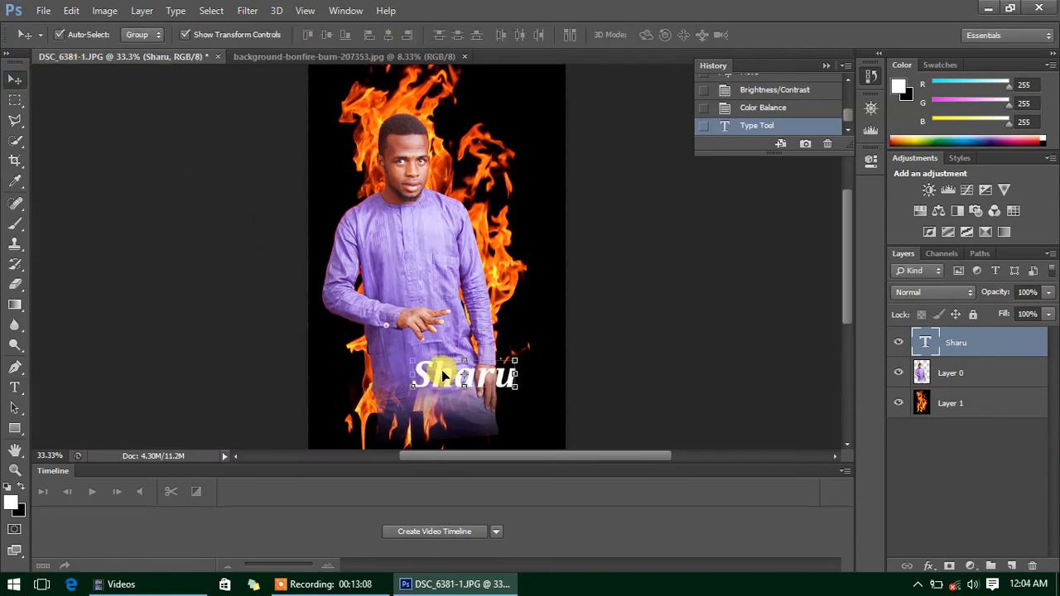
left_click_drag(441, 368, 356, 430)
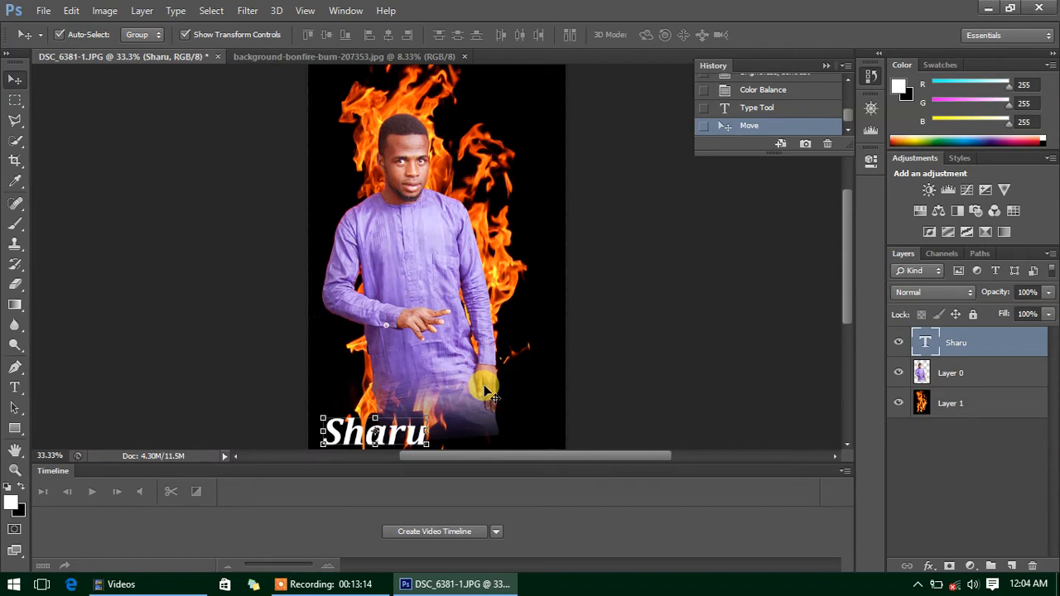
left_click(575, 361)
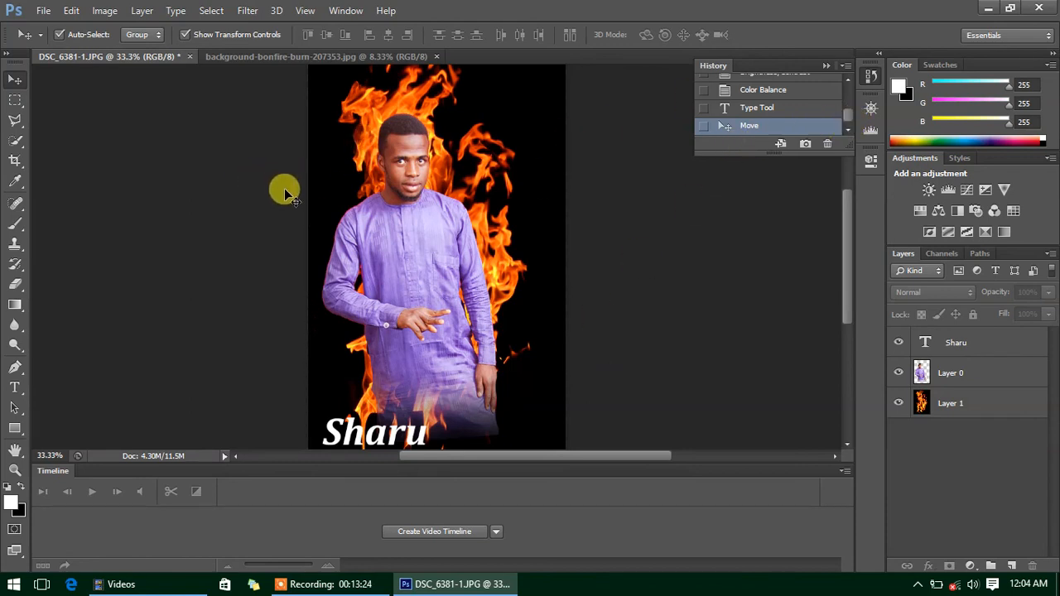
- Save the composite via Save As to the Desktop as a JPEG named sharu
left_click(44, 10)
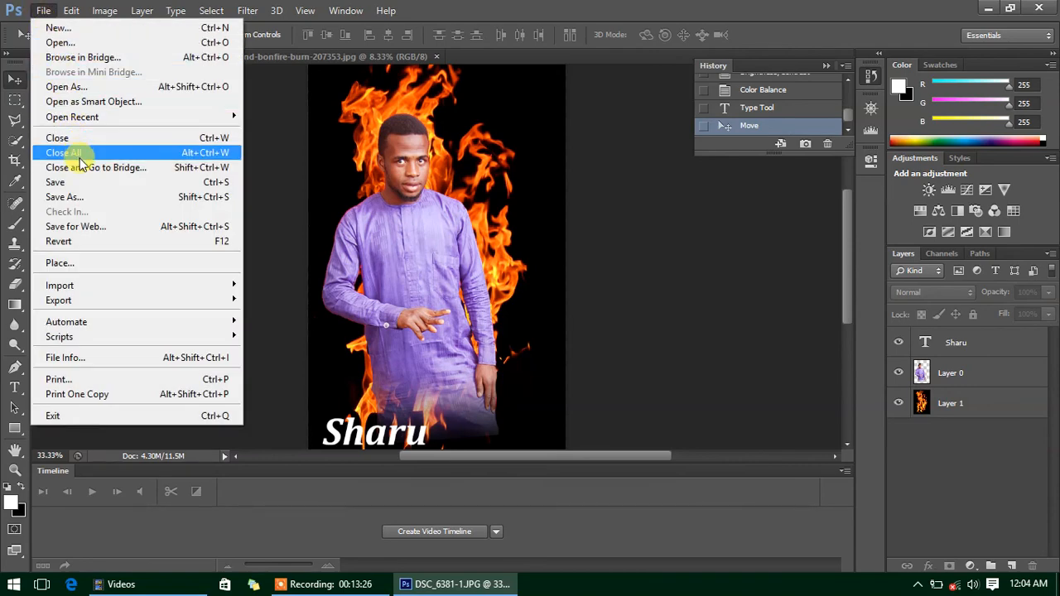
left_click(79, 199)
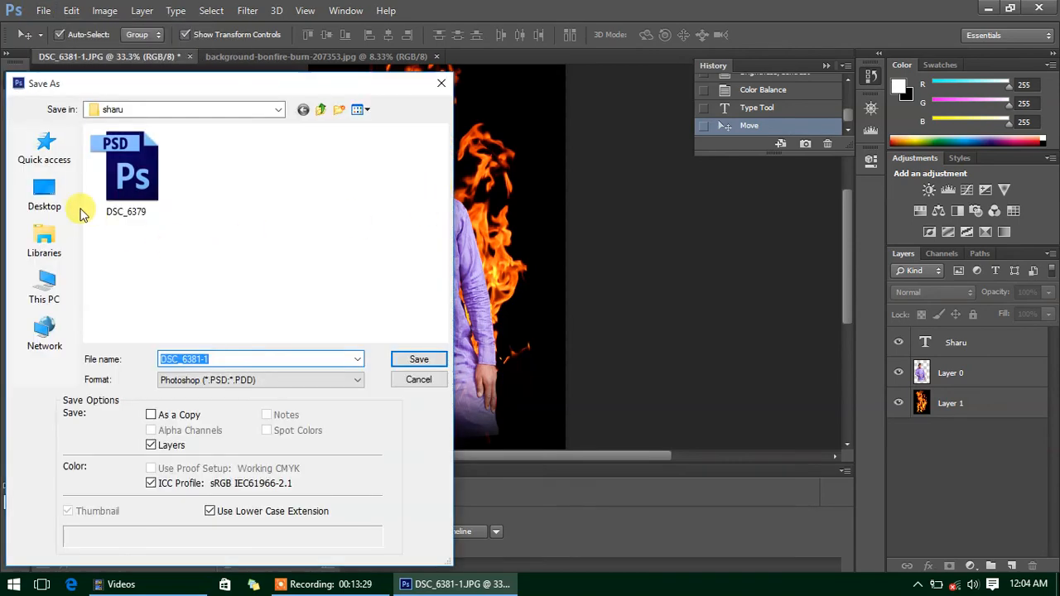
left_click(37, 192)
left_click(218, 377)
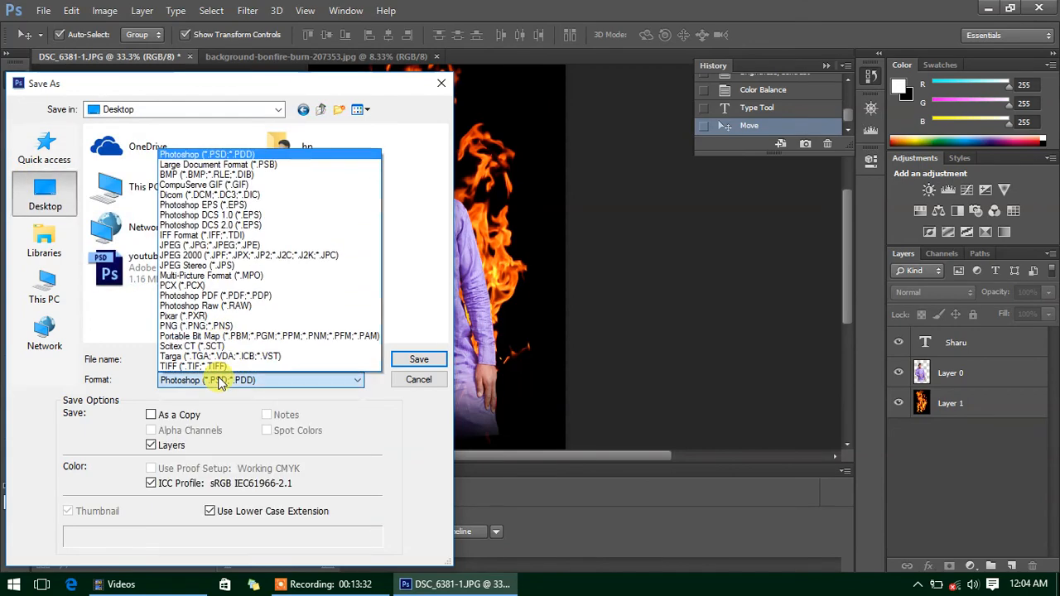
left_click(224, 246)
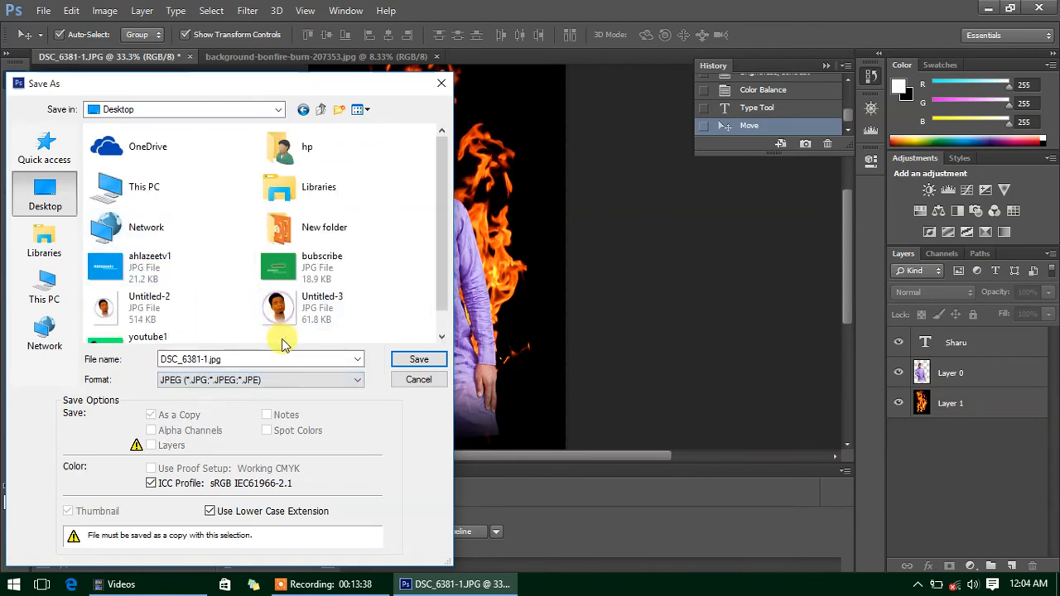
double_click(237, 358)
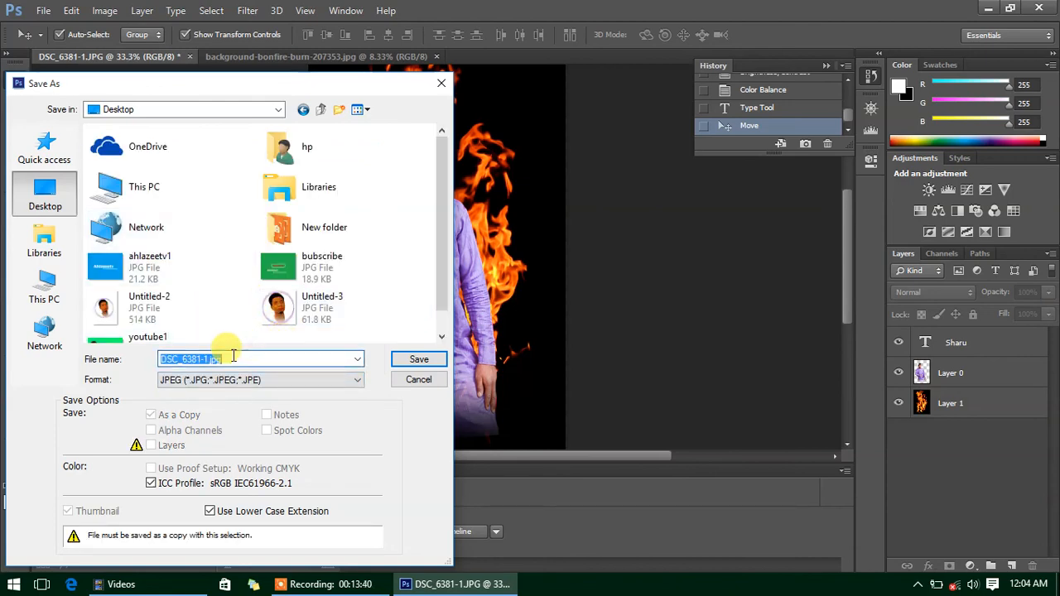
type("sharu")
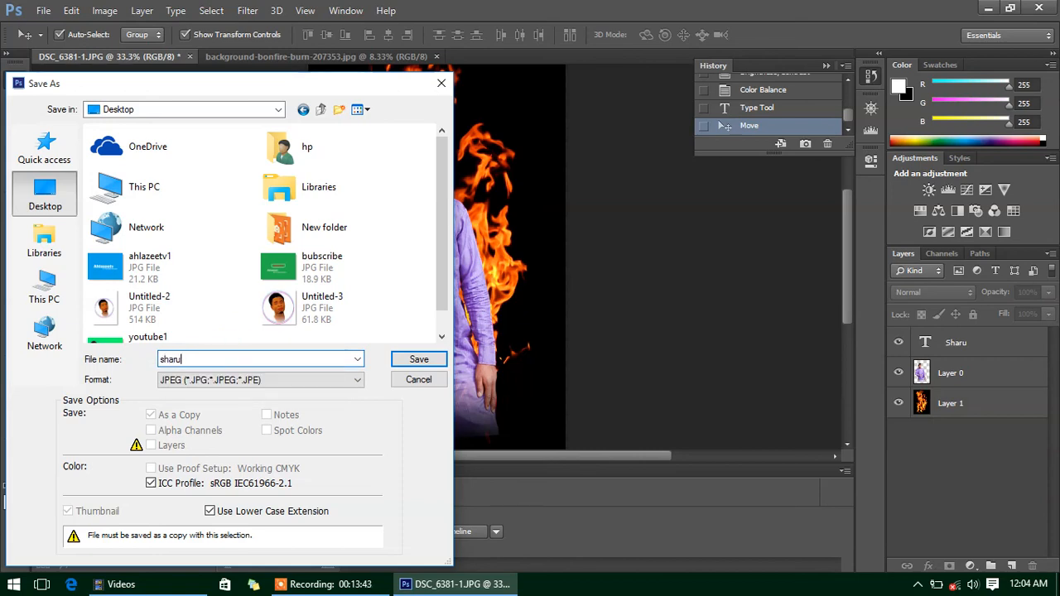
left_click(406, 359)
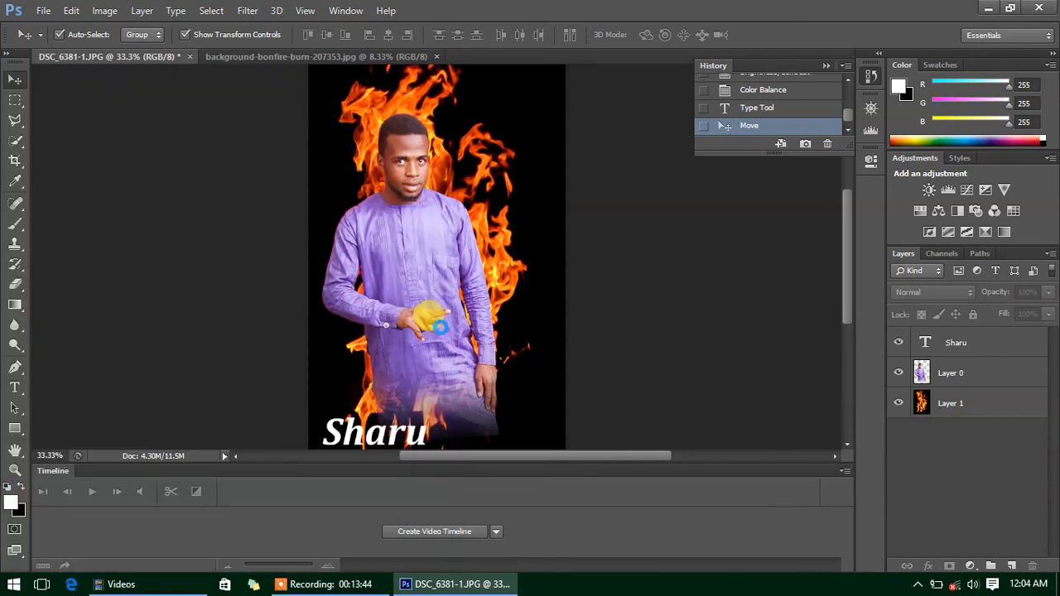
- Set JPEG quality to Maximum 12, confirm the options, and minimize Photoshop
mouse_move(568, 217)
left_mouse_down()
mouse_move(452, 221)
mouse_move(581, 228)
left_mouse_up()
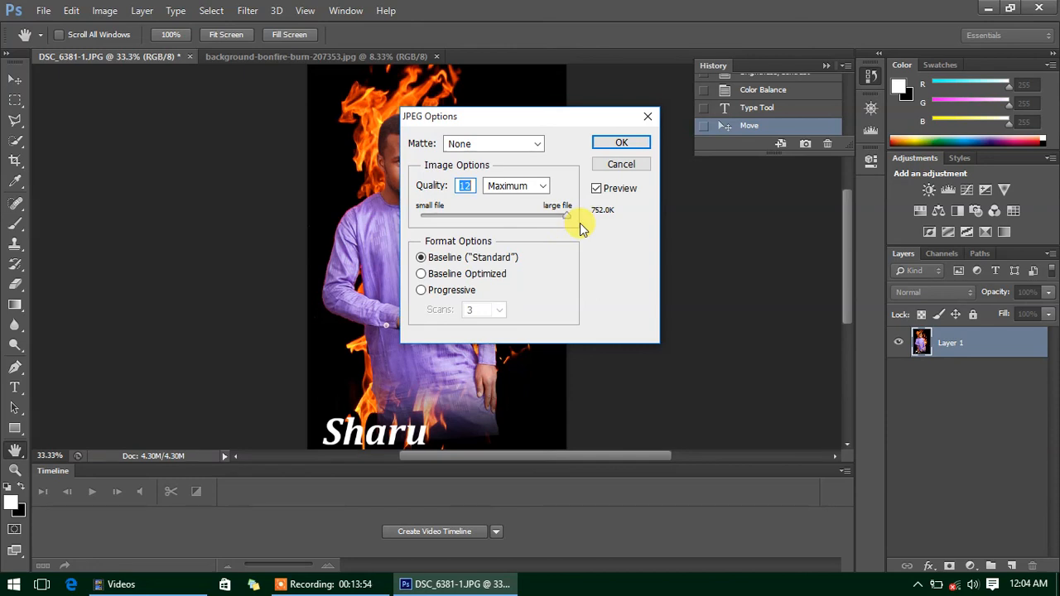
left_click(611, 146)
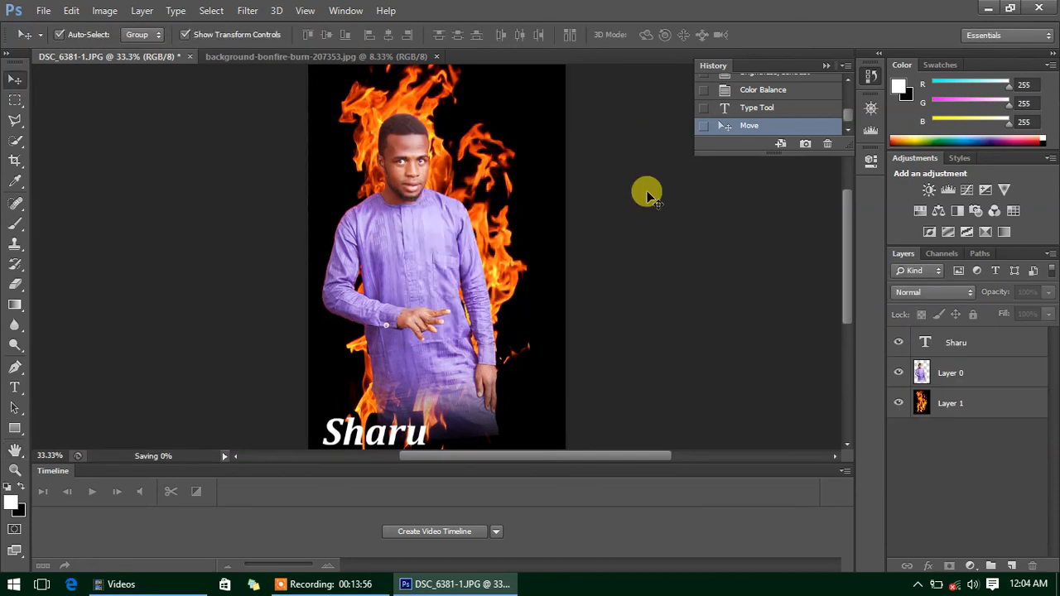
left_click(988, 8)
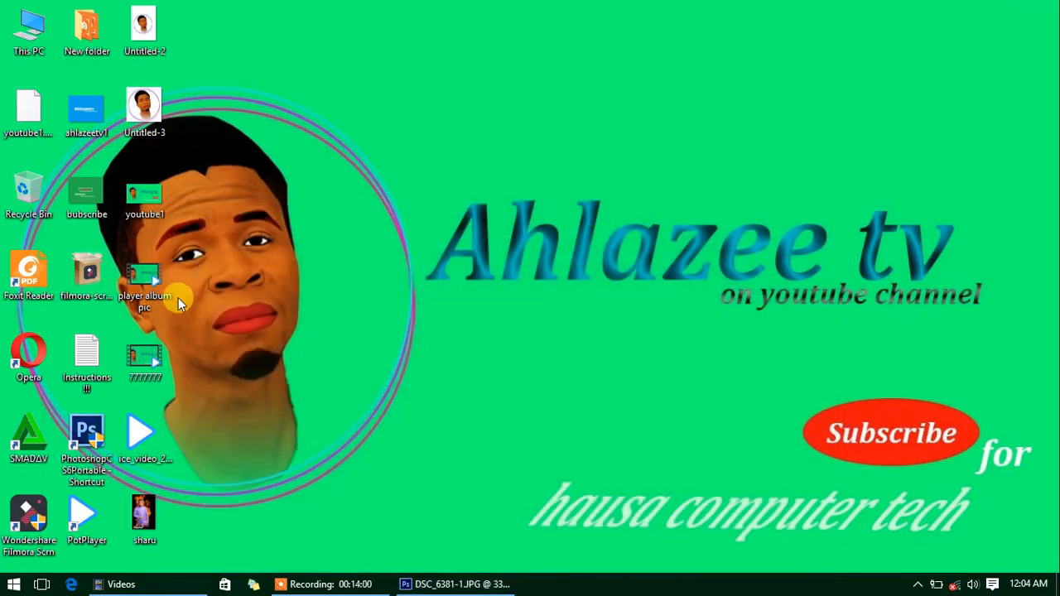
- Open the sharu JPEG from the desktop in Photos, then close the viewer
left_click(145, 518)
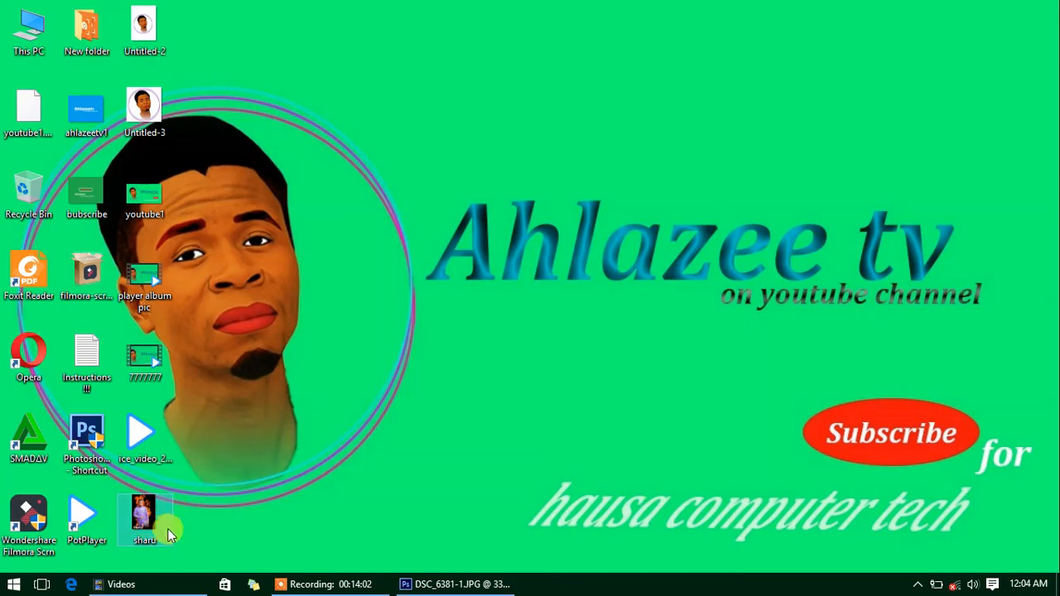
double_click(170, 535)
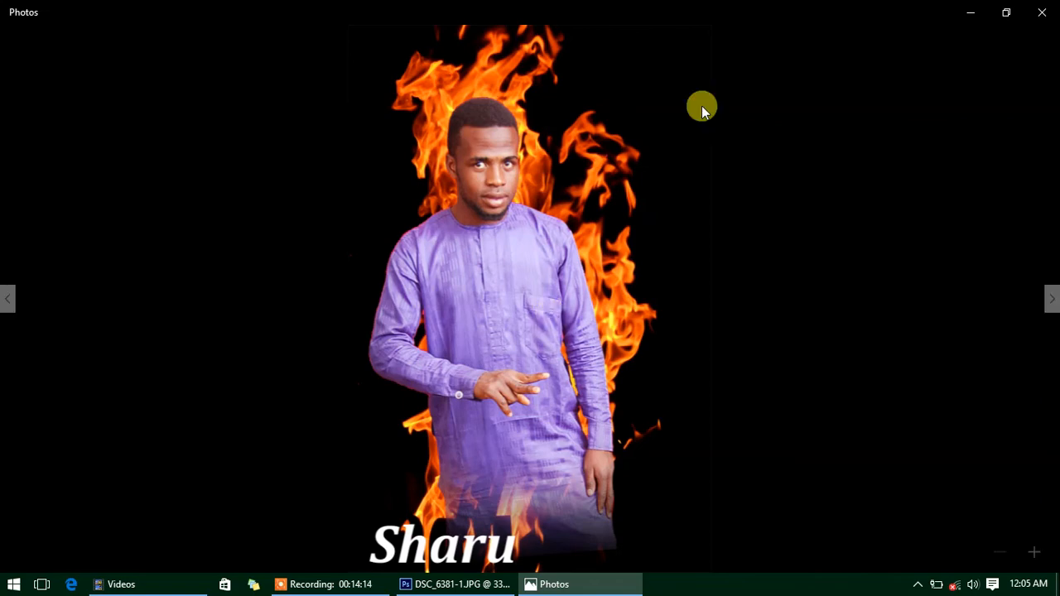
left_click(1042, 12)
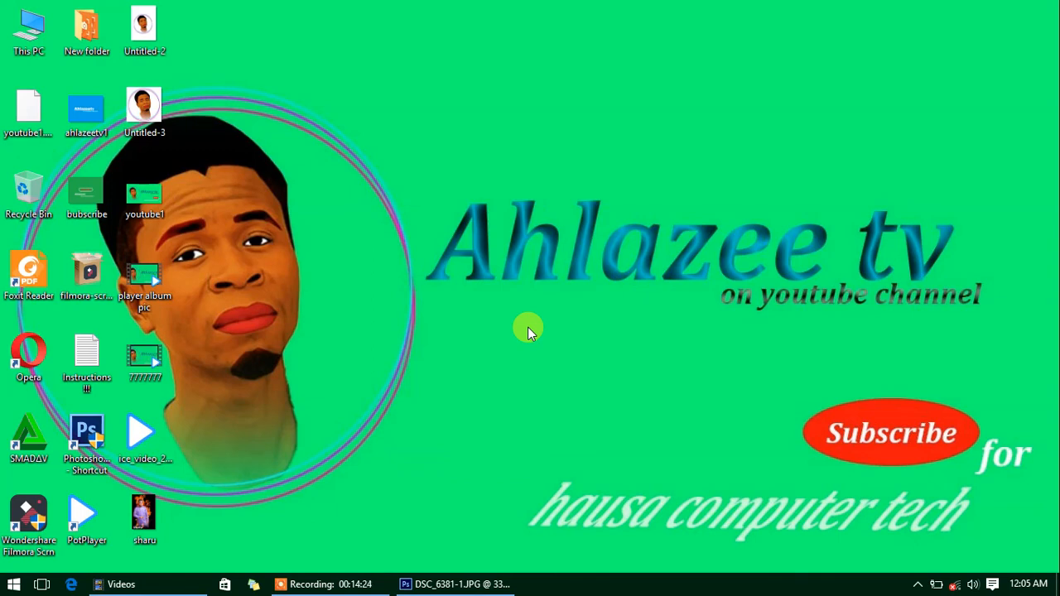
- Enter a phone number into a new desktop sticky note, then click away to finish
left_click(254, 584)
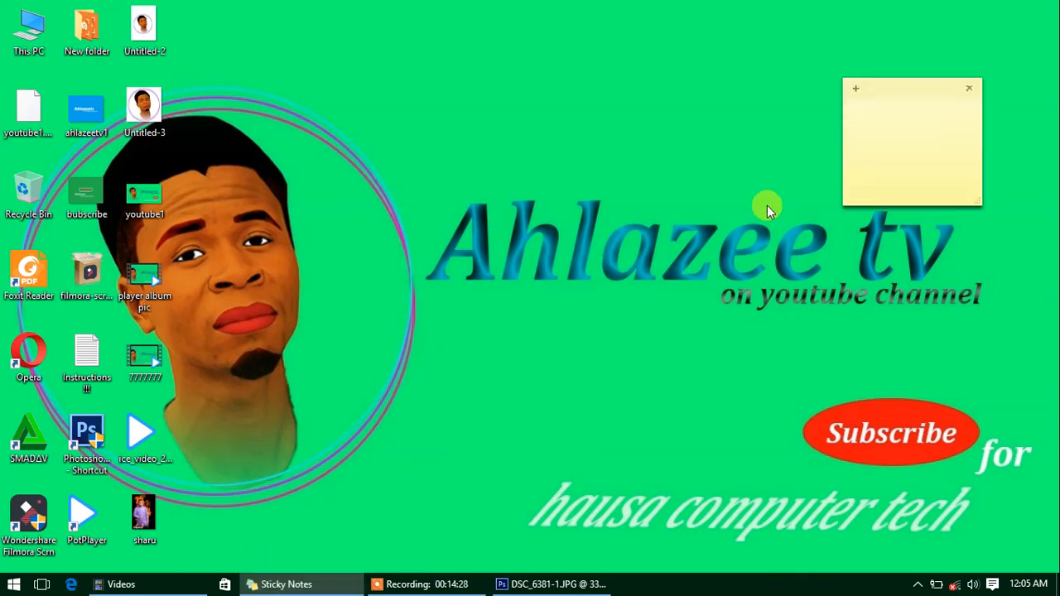
type("d")
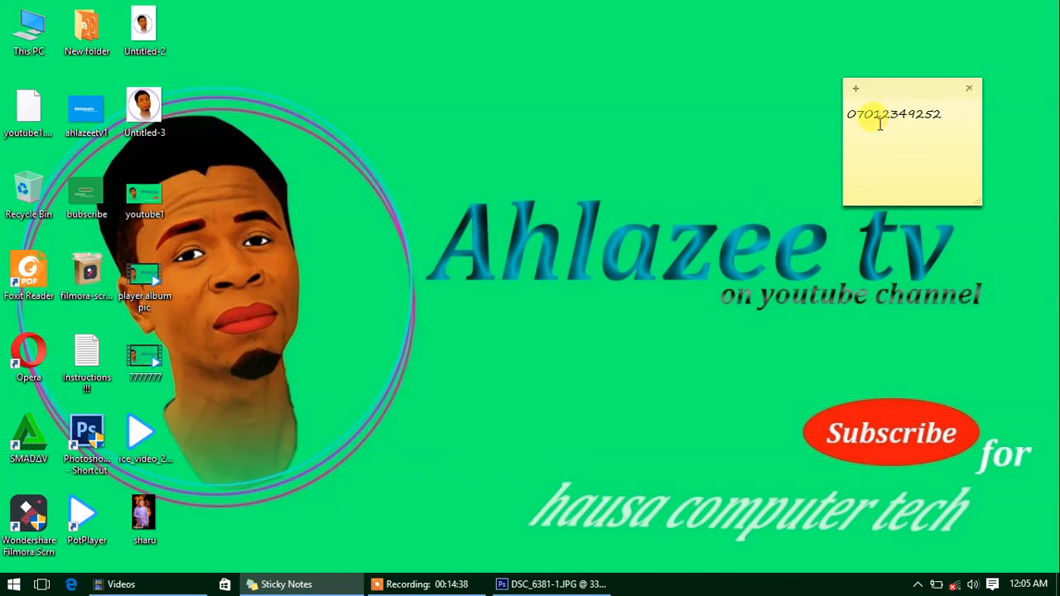
left_click(709, 112)
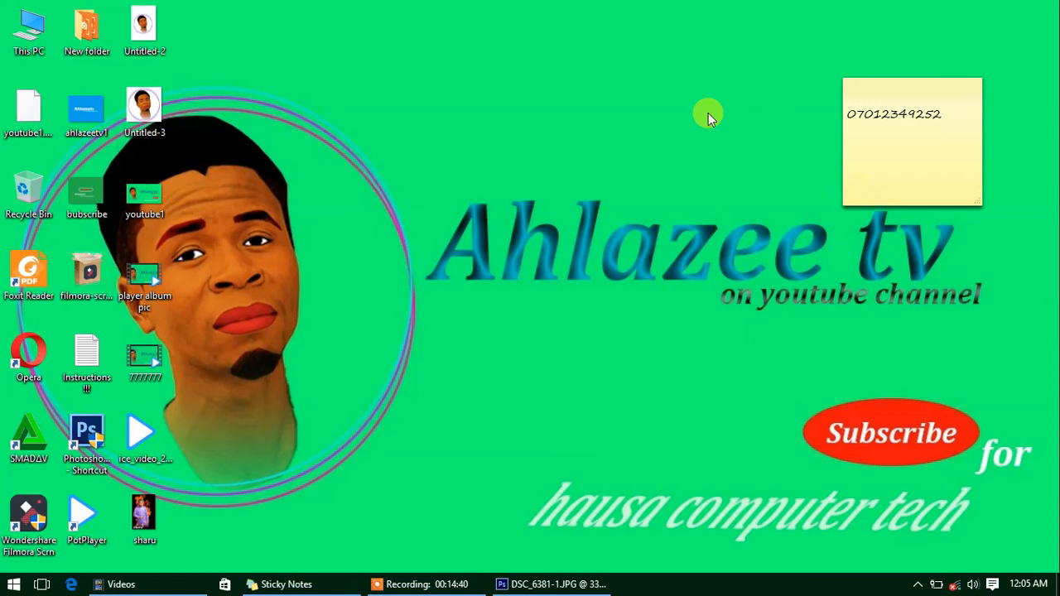